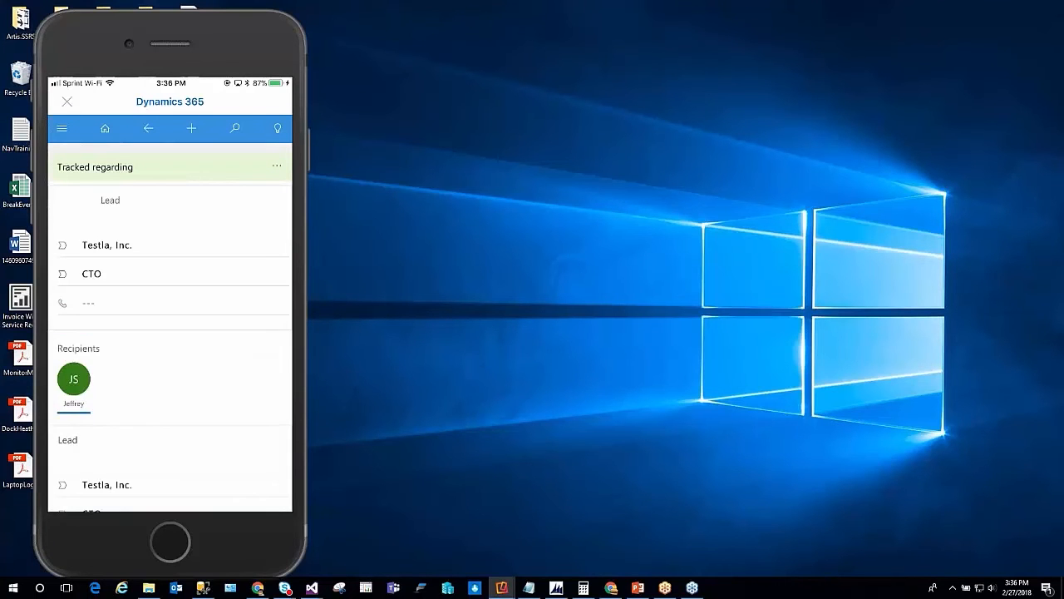
Review the tracked lead's contact and recipient details on the phone, and bring up the sales dashboard
{"action": "scroll", "coordinate": [170, 328], "scroll_direction": "down", "scroll_amount": 1}
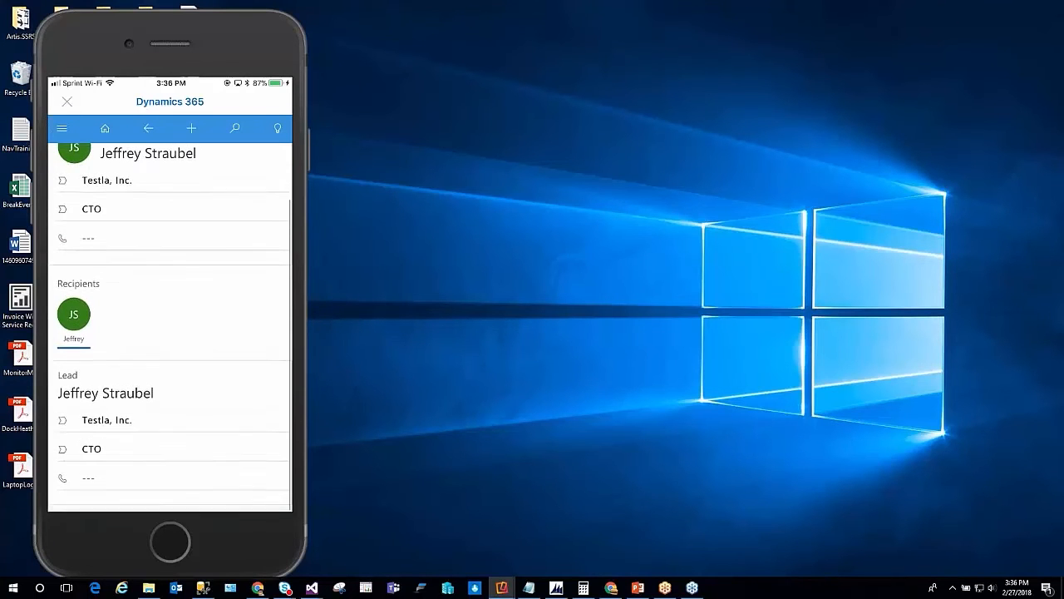
{"action": "scroll", "coordinate": [170, 328], "scroll_direction": "up", "scroll_amount": 1}
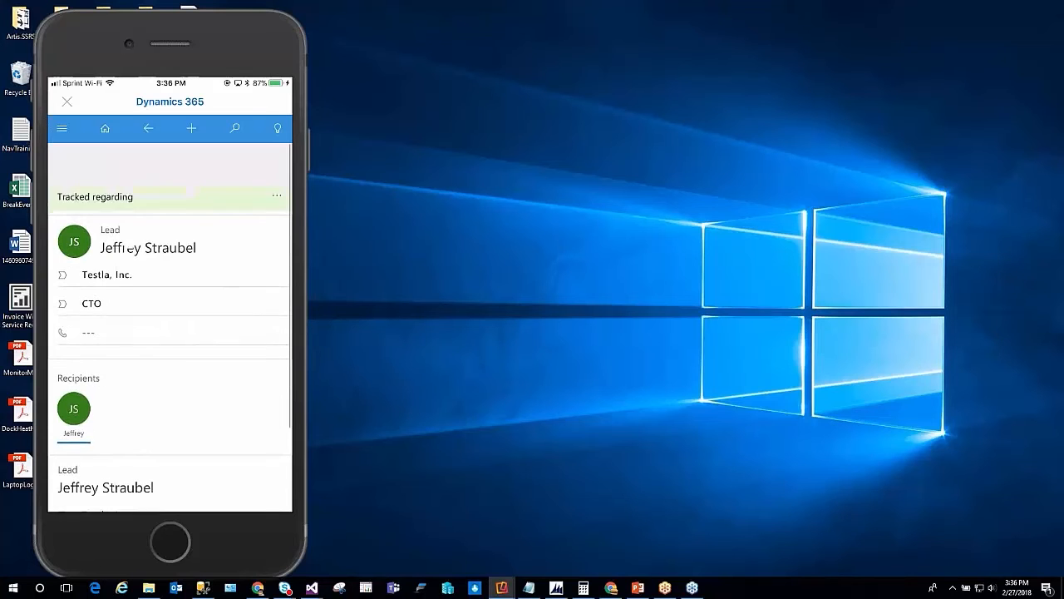
{"action": "left_click", "coordinate": [105, 128]}
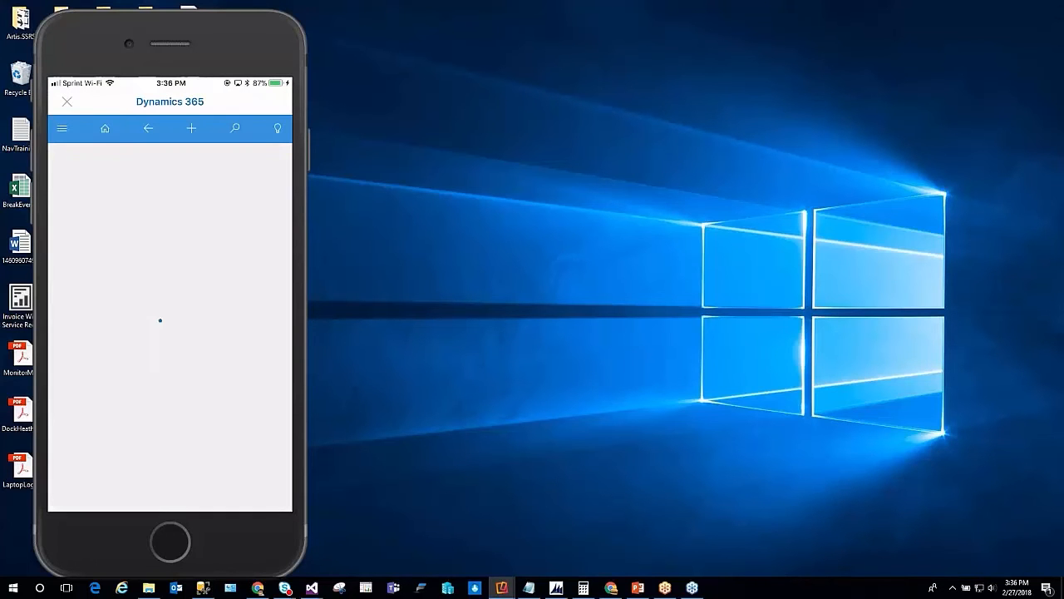
{"action": "left_click", "coordinate": [105, 128]}
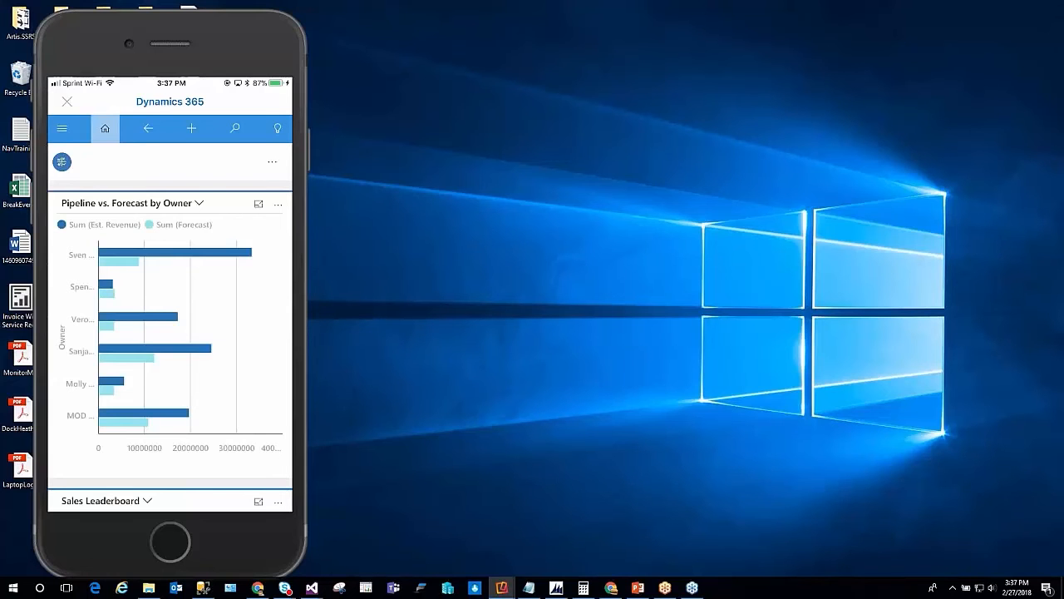
{"action": "left_click", "coordinate": [61, 128]}
{"action": "left_click", "coordinate": [105, 216]}
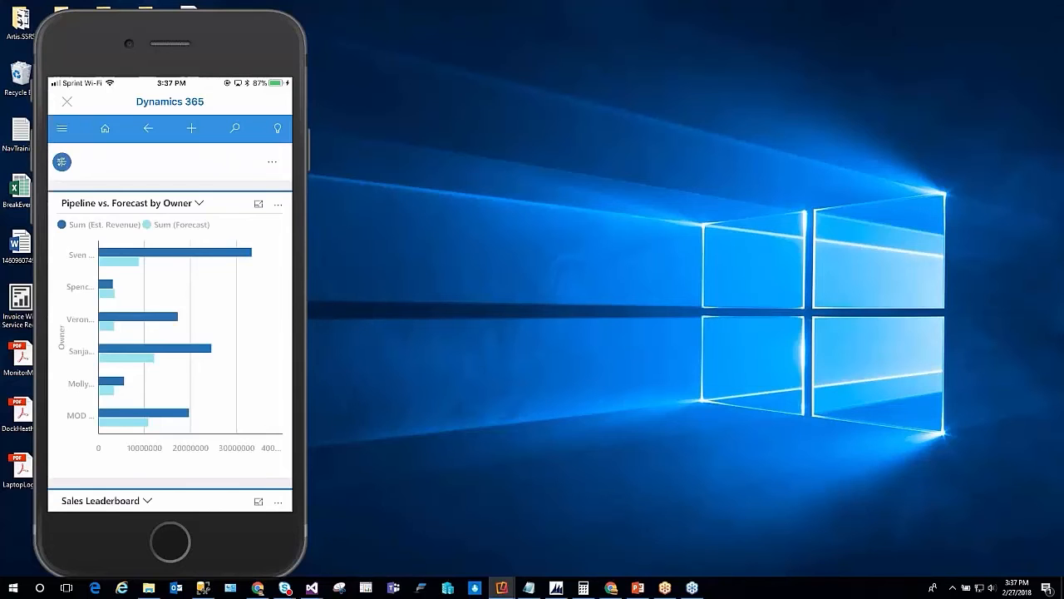
Close the Dynamics 365 add-in and show the Work folder of apps on the phone's home screen
{"action": "left_click", "coordinate": [67, 101]}
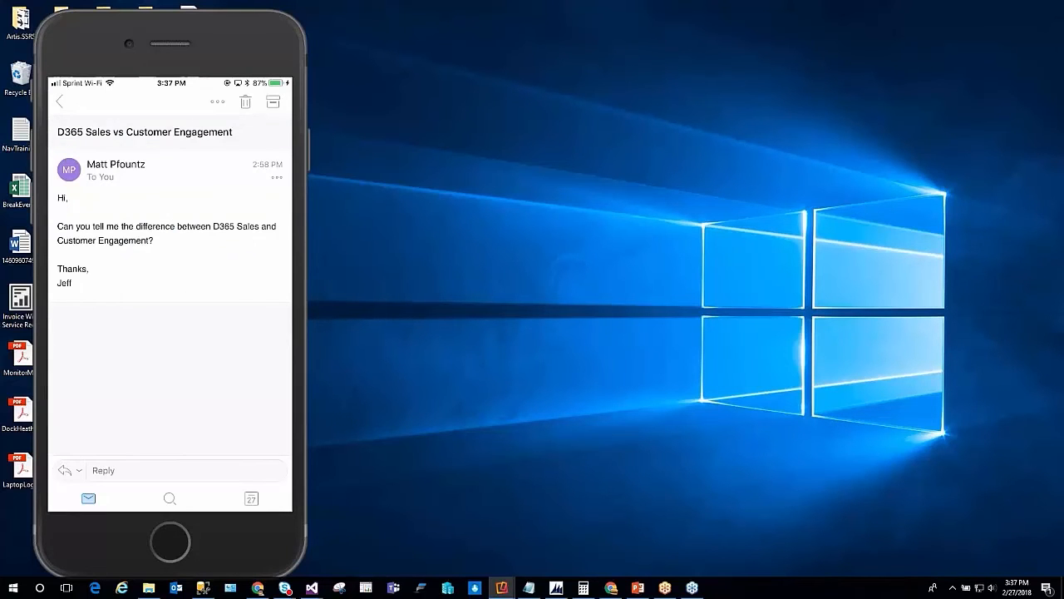
{"action": "left_click", "coordinate": [170, 542]}
{"action": "left_click", "coordinate": [253, 236]}
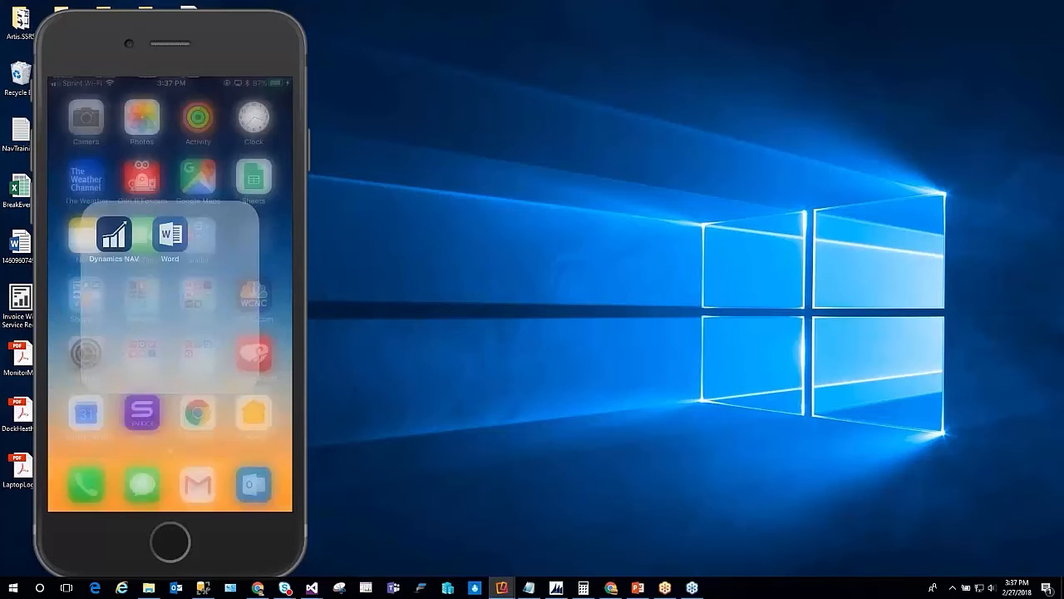
{"action": "left_click", "coordinate": [171, 542]}
{"action": "left_click", "coordinate": [254, 236]}
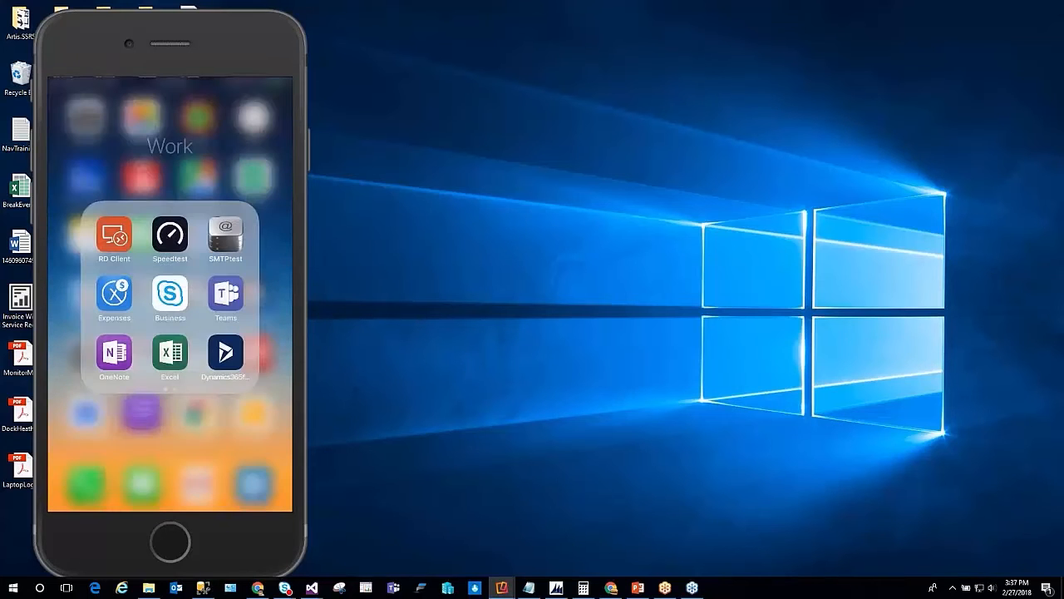
{"action": "left_click", "coordinate": [226, 350]}
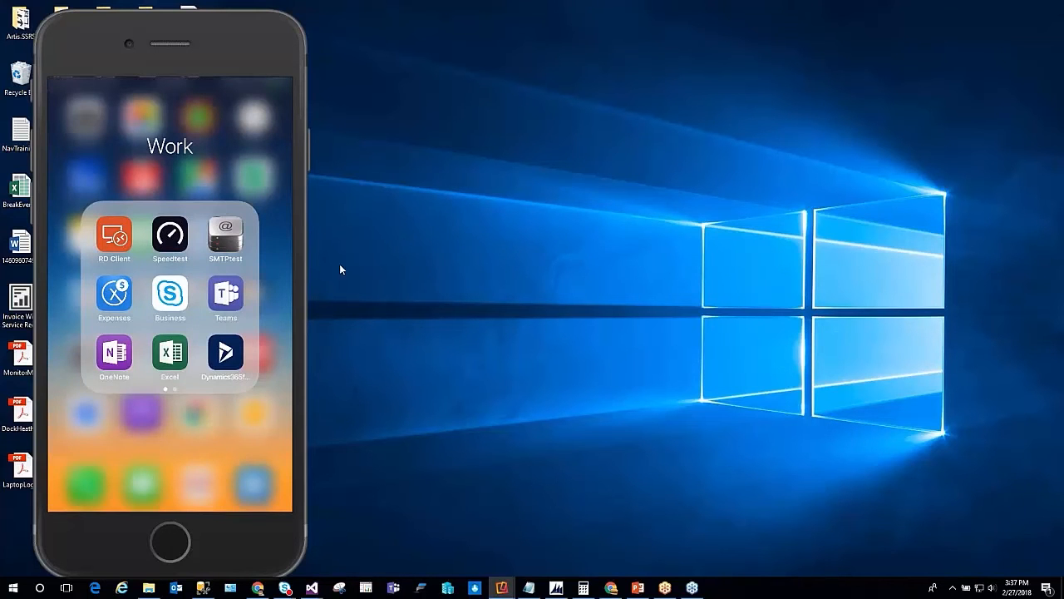
Switch to Dynamics 365 in Chrome and open the lead with topic Customer Engagement from the Open Leads list
{"action": "mouse_move", "coordinate": [281, 60]}
{"action": "left_click", "coordinate": [611, 588]}
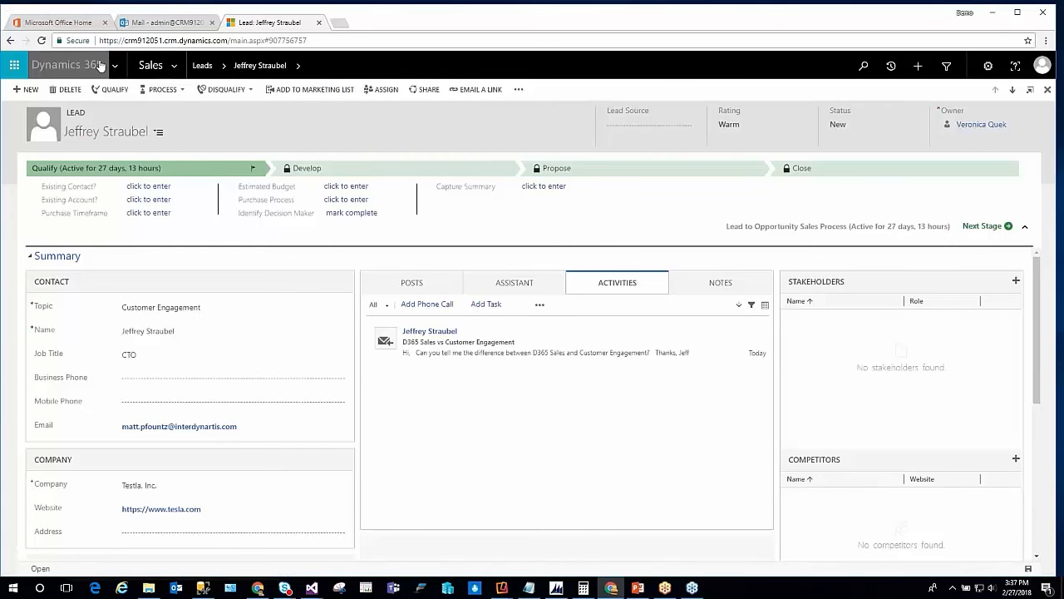
{"action": "left_click", "coordinate": [66, 65]}
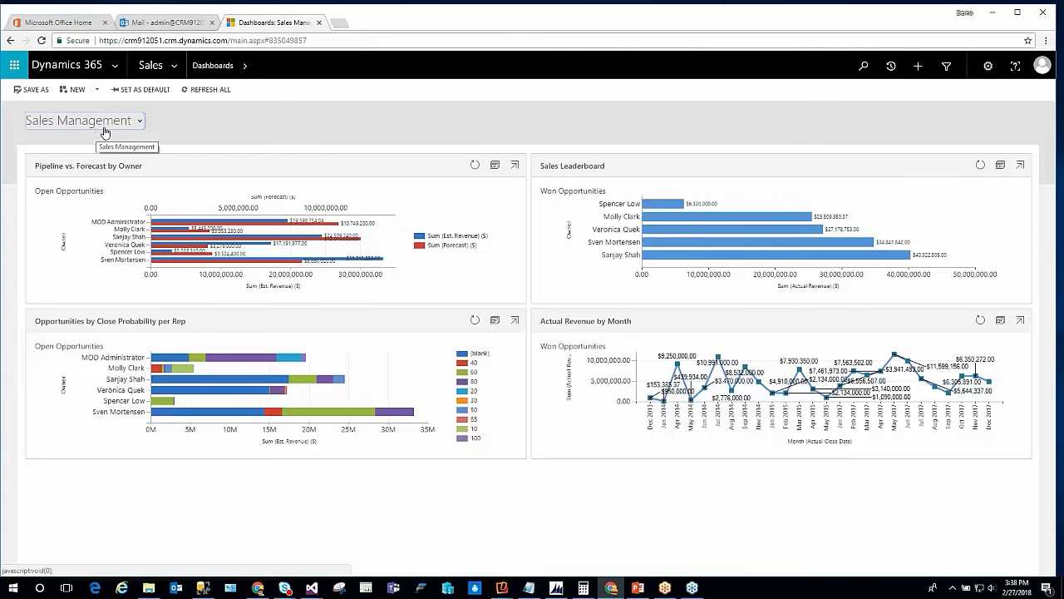
{"action": "left_click", "coordinate": [177, 64]}
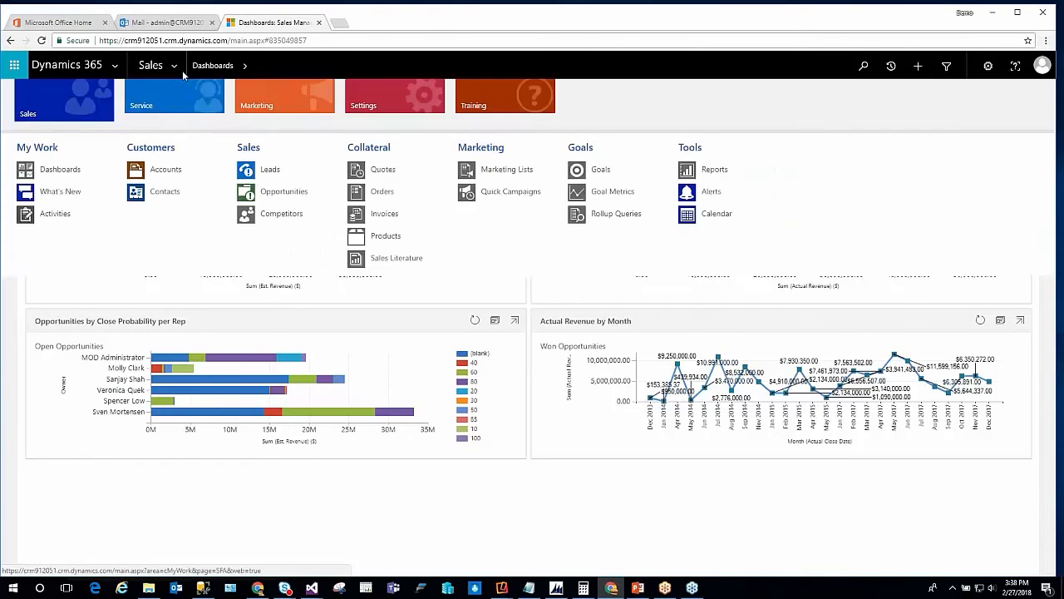
{"action": "left_click", "coordinate": [270, 170]}
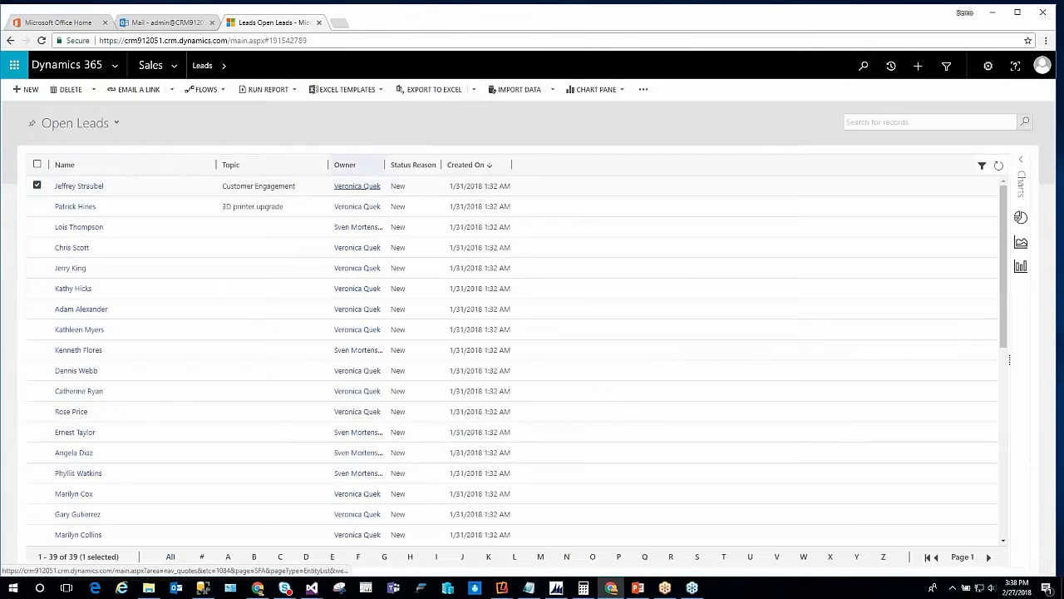
{"action": "double_click", "coordinate": [166, 190]}
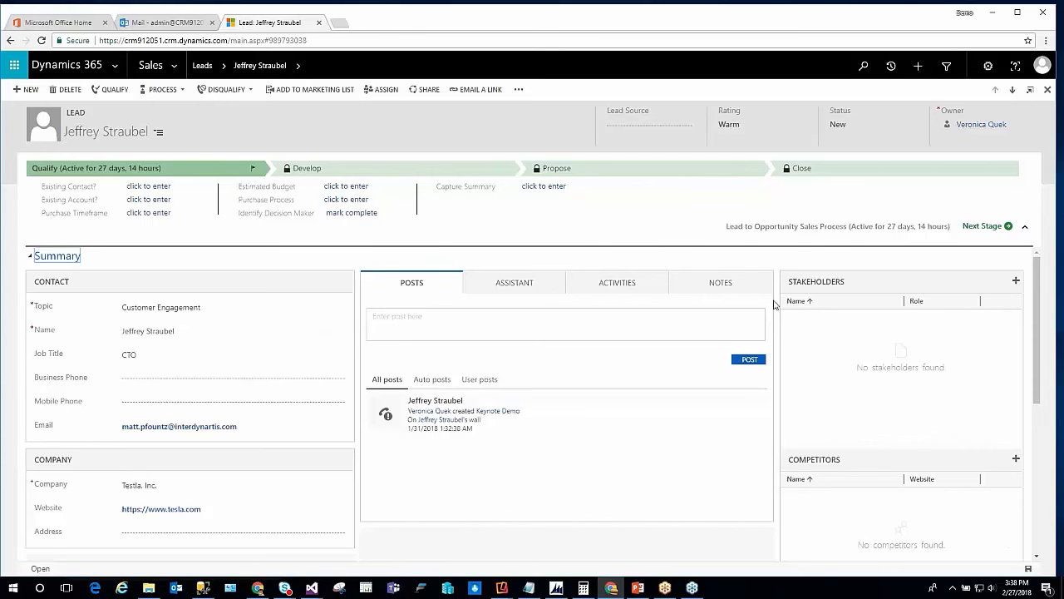
Examine the lead's Qualify stage fields, including the choices for purchase timeframe and purchase process
{"action": "scroll", "coordinate": [773, 304], "scroll_direction": "down", "scroll_amount": 4}
{"action": "scroll", "coordinate": [772, 299], "scroll_direction": "up", "scroll_amount": 4}
{"action": "left_click", "coordinate": [1062, 354]}
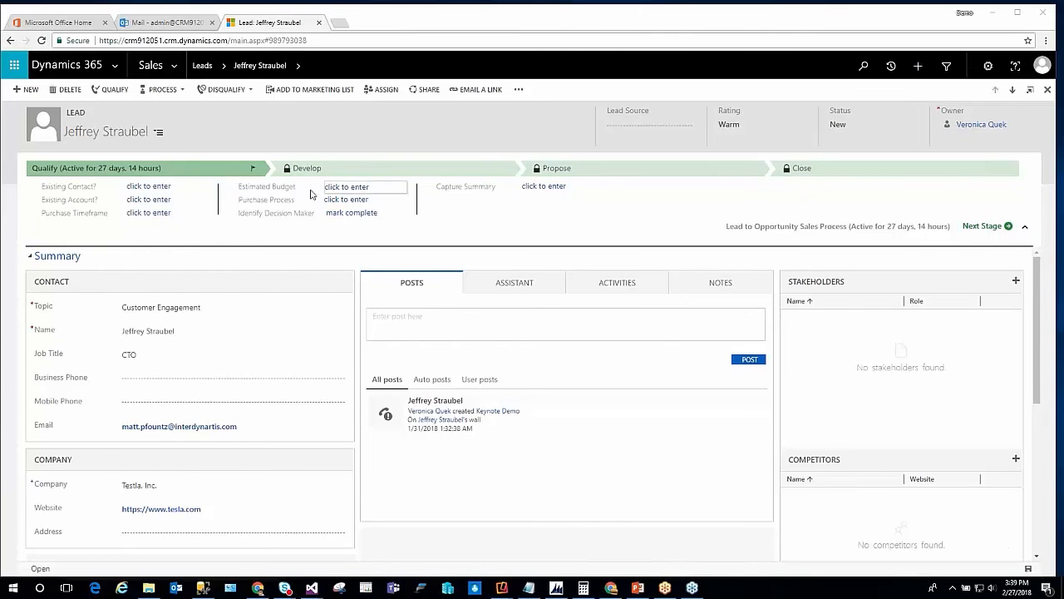
{"action": "left_click", "coordinate": [276, 170]}
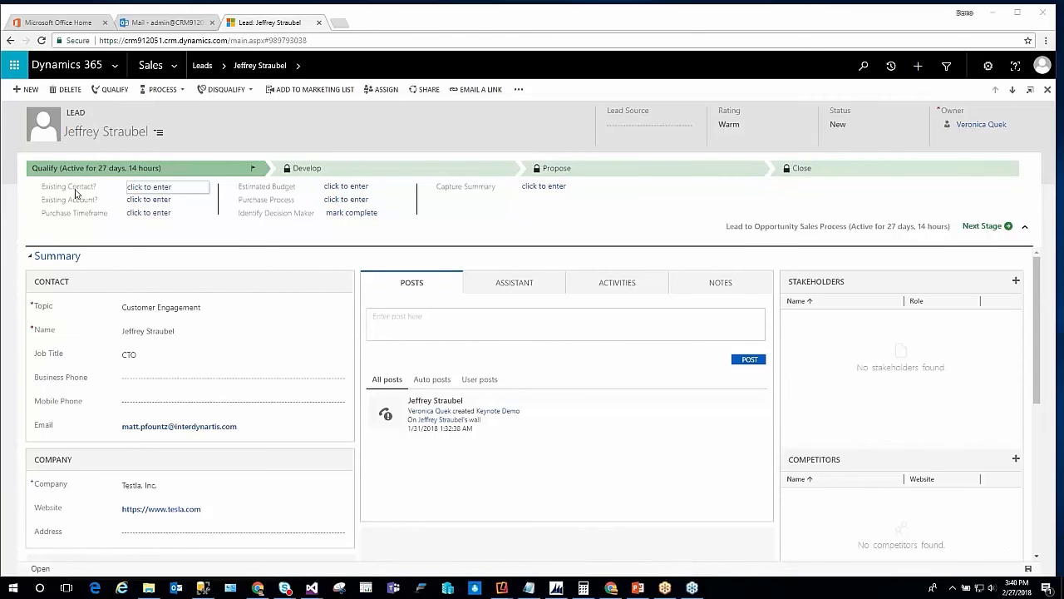
{"action": "left_click", "coordinate": [149, 216]}
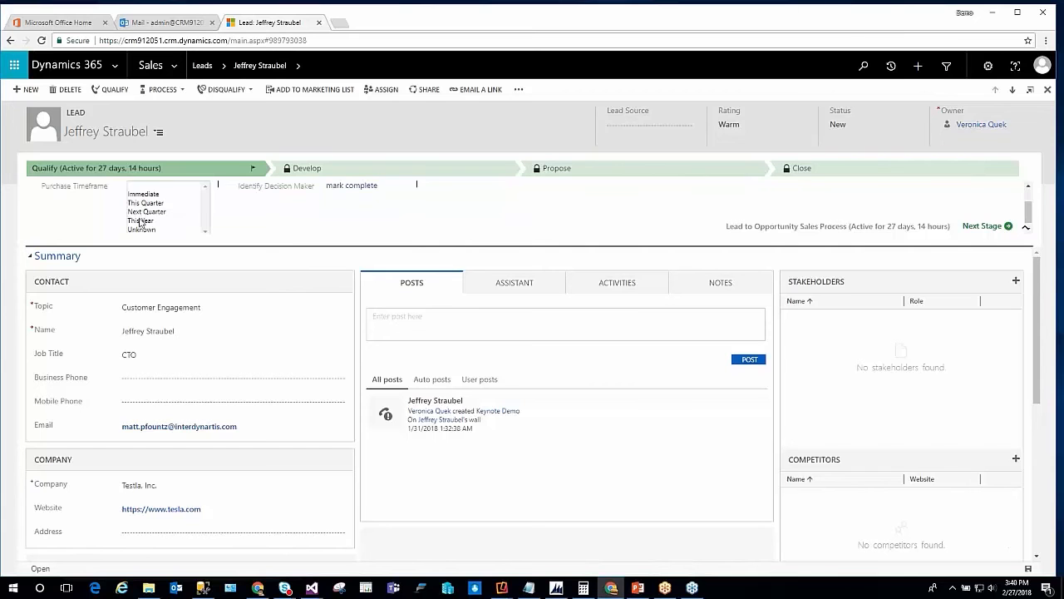
{"action": "left_click", "coordinate": [270, 202]}
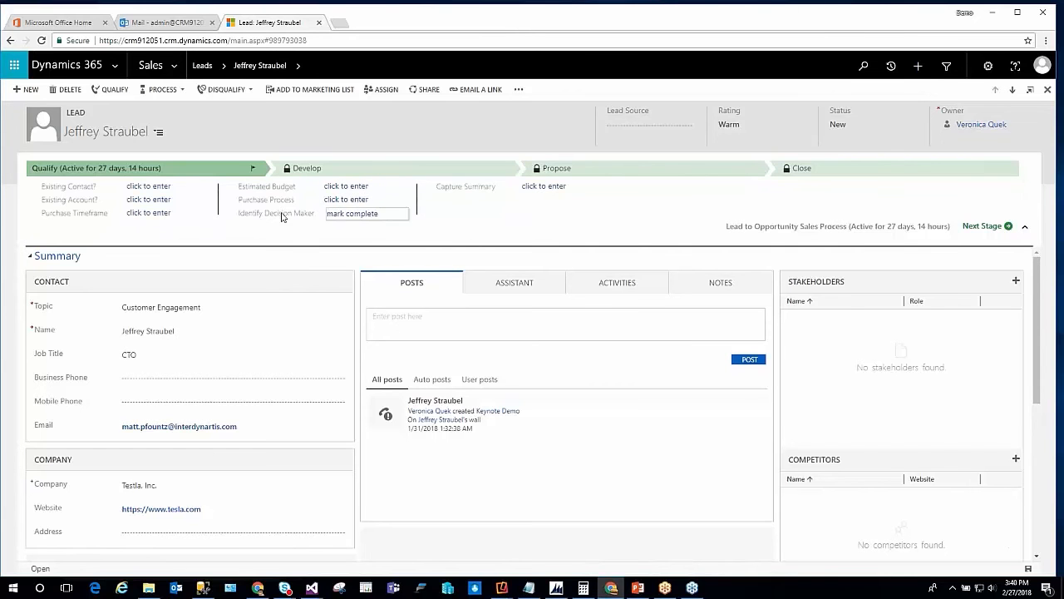
{"action": "left_click", "coordinate": [343, 201]}
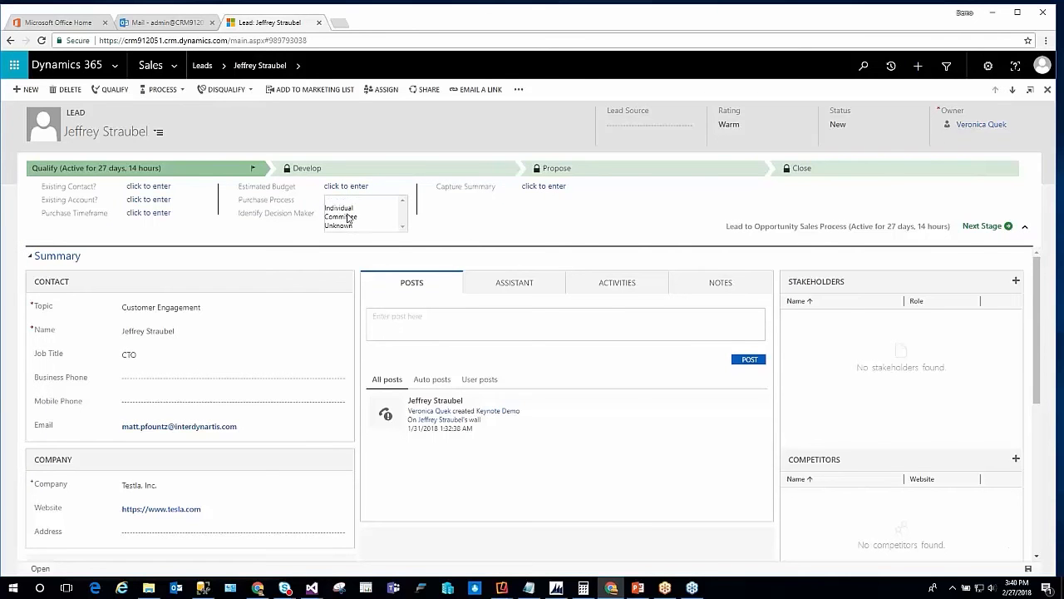
{"action": "left_click", "coordinate": [290, 226]}
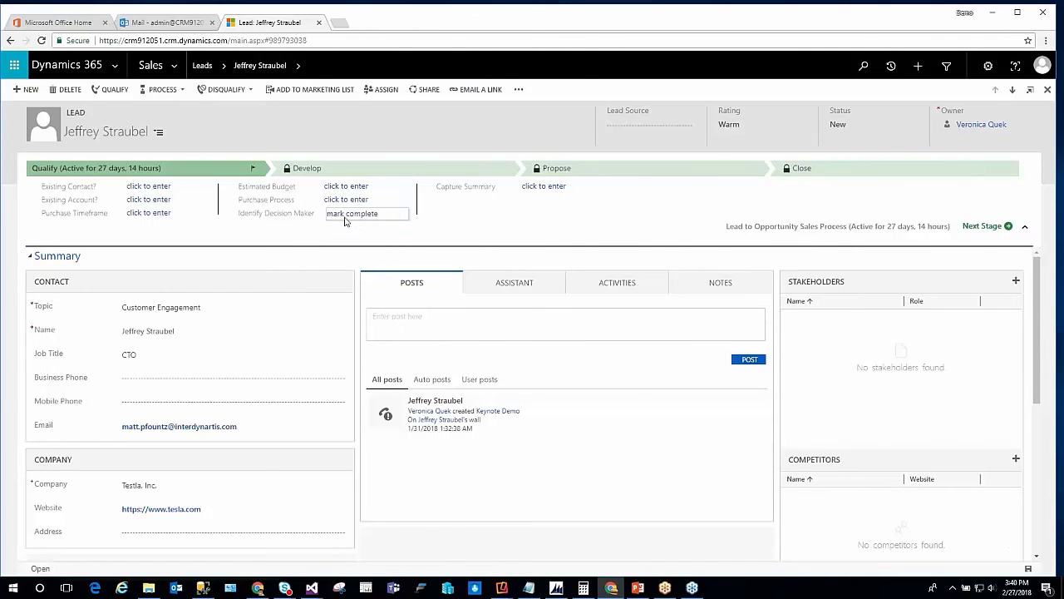
{"action": "left_click", "coordinate": [350, 215]}
{"action": "left_click", "coordinate": [381, 217]}
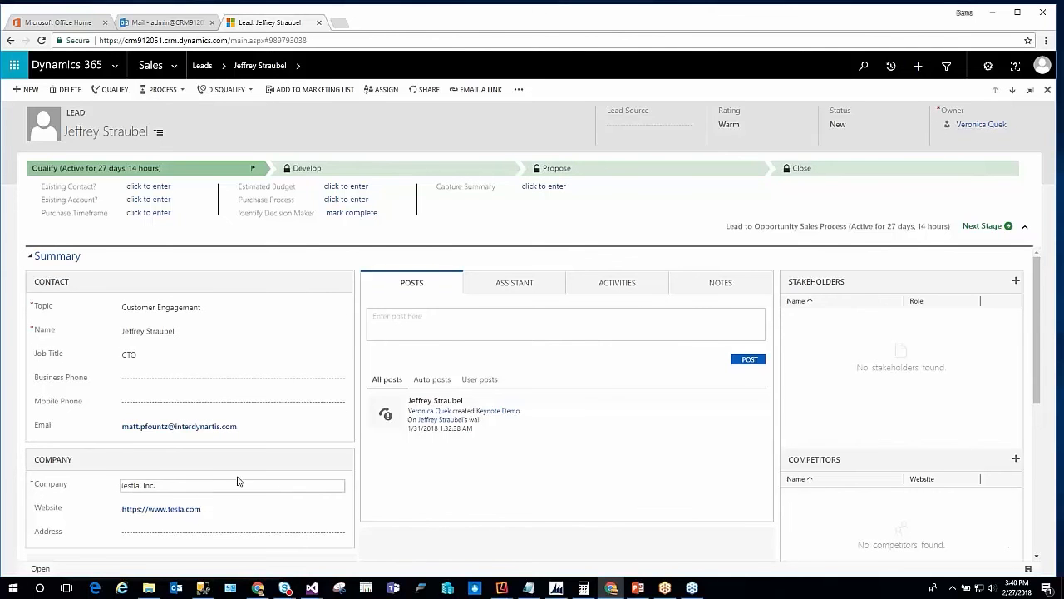
Correct the lead's company name to Tesla, Inc
{"action": "double_click", "coordinate": [138, 486]}
{"action": "type", "text": "Tesla"}
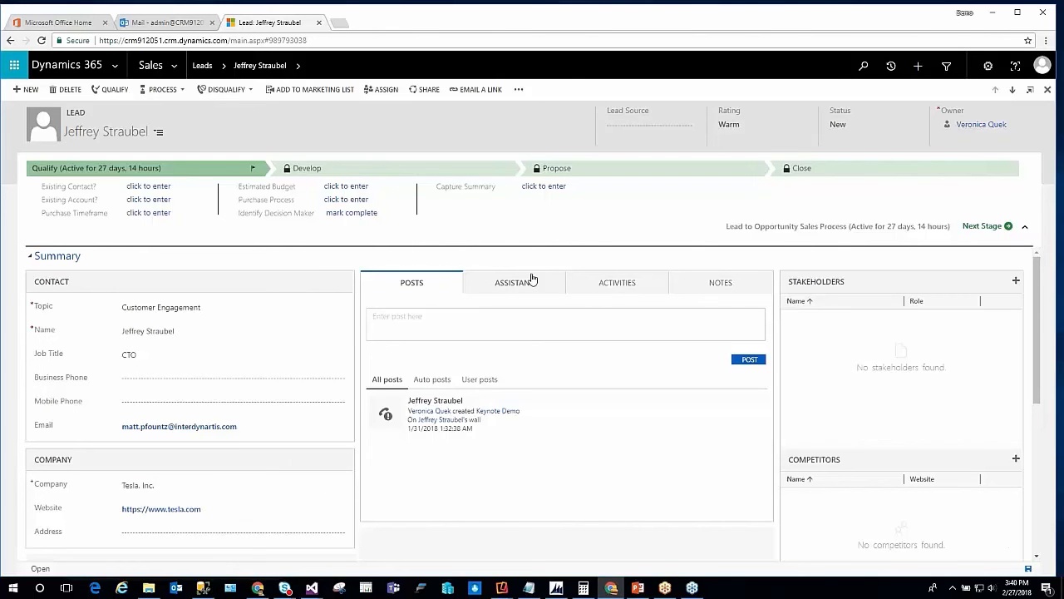
Check the lead's notes and its recorded activities
{"action": "left_click", "coordinate": [636, 287]}
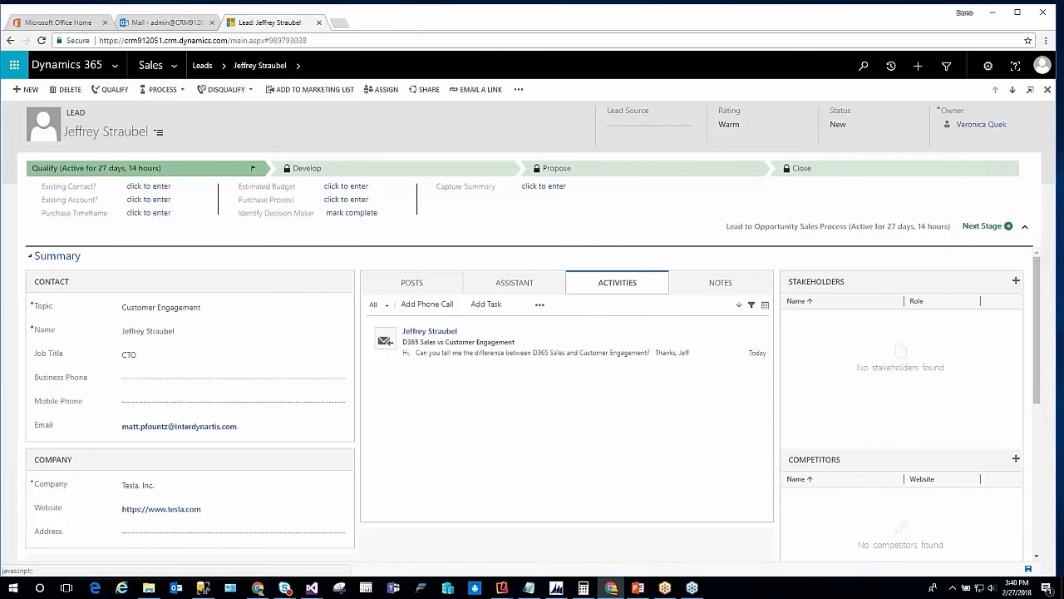
{"action": "left_click", "coordinate": [721, 287]}
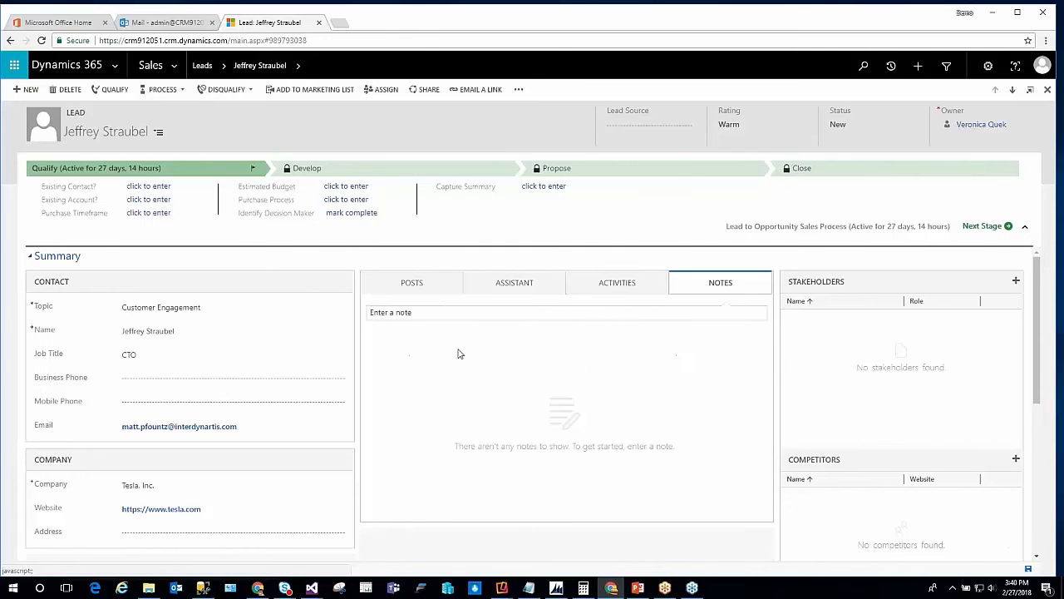
{"action": "left_click", "coordinate": [621, 286]}
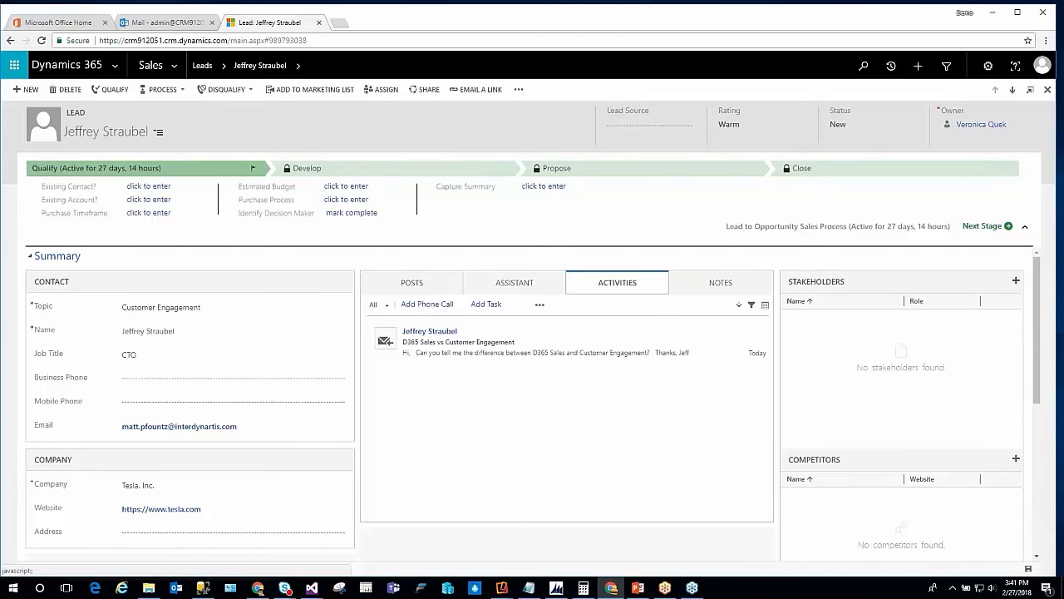
Add the first suggested contact as a stakeholder of the lead with the role Economic Buyer
{"action": "left_click", "coordinate": [1016, 281]}
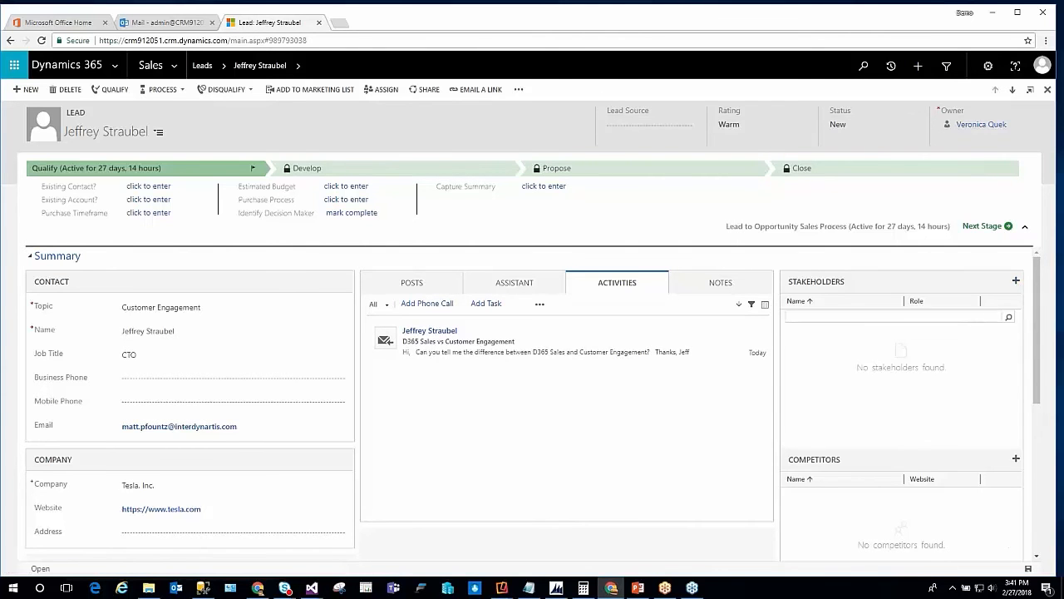
{"action": "left_click", "coordinate": [1008, 317]}
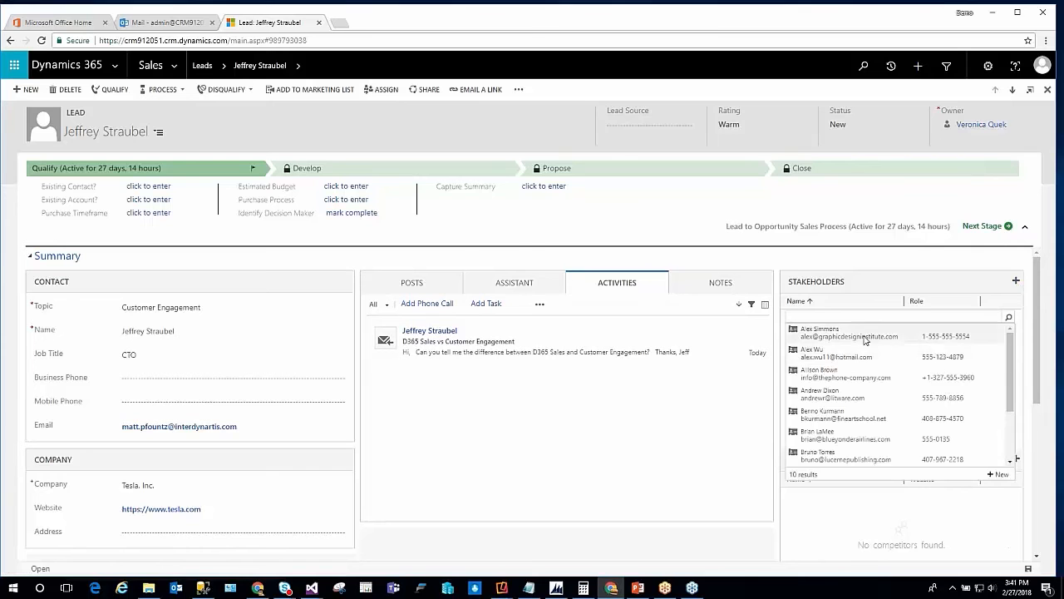
{"action": "left_click", "coordinate": [865, 336]}
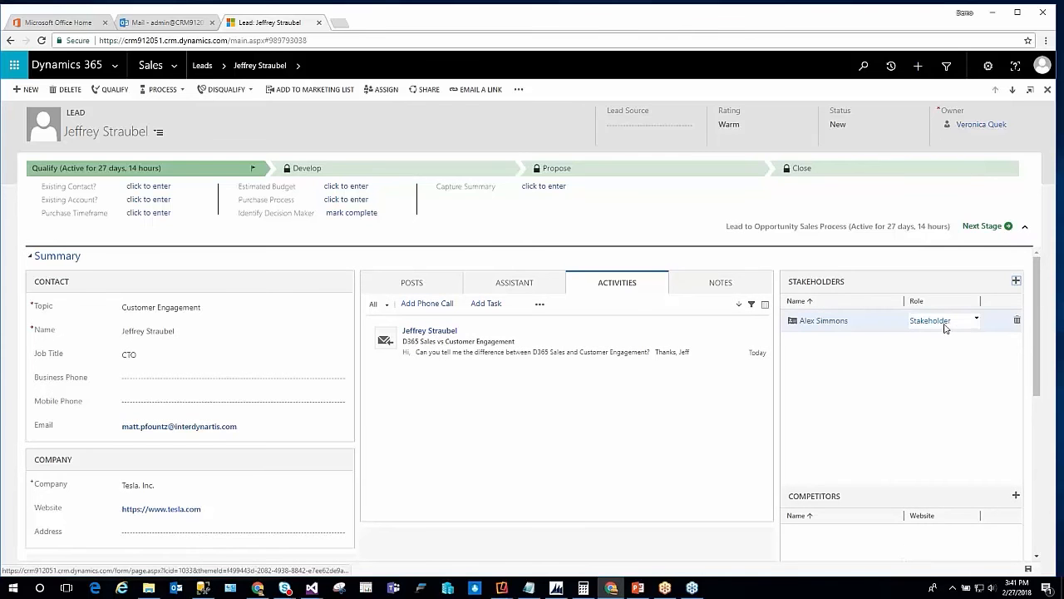
{"action": "left_click", "coordinate": [945, 328]}
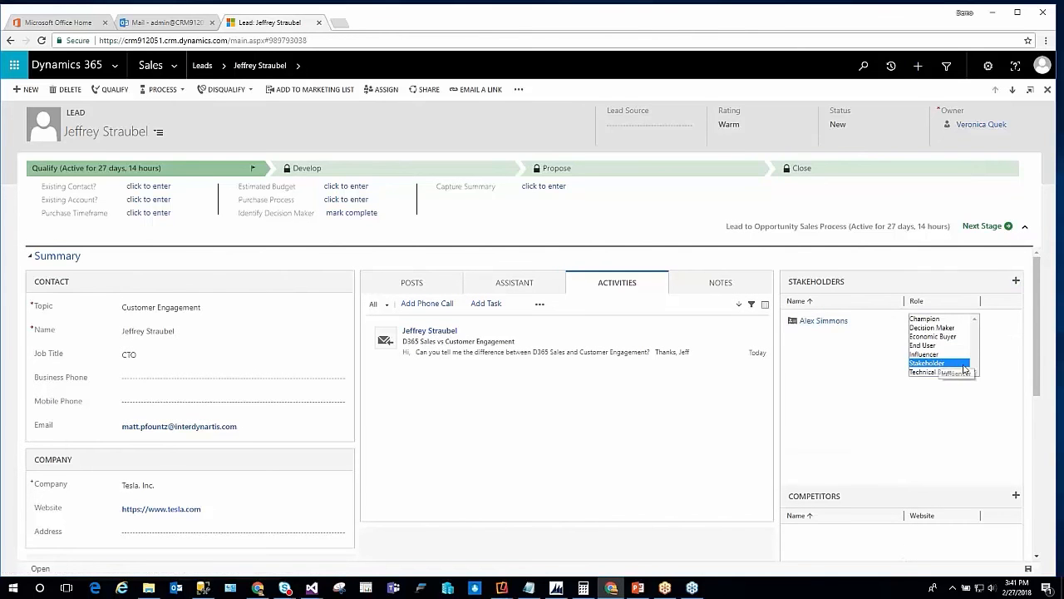
{"action": "left_click", "coordinate": [931, 336]}
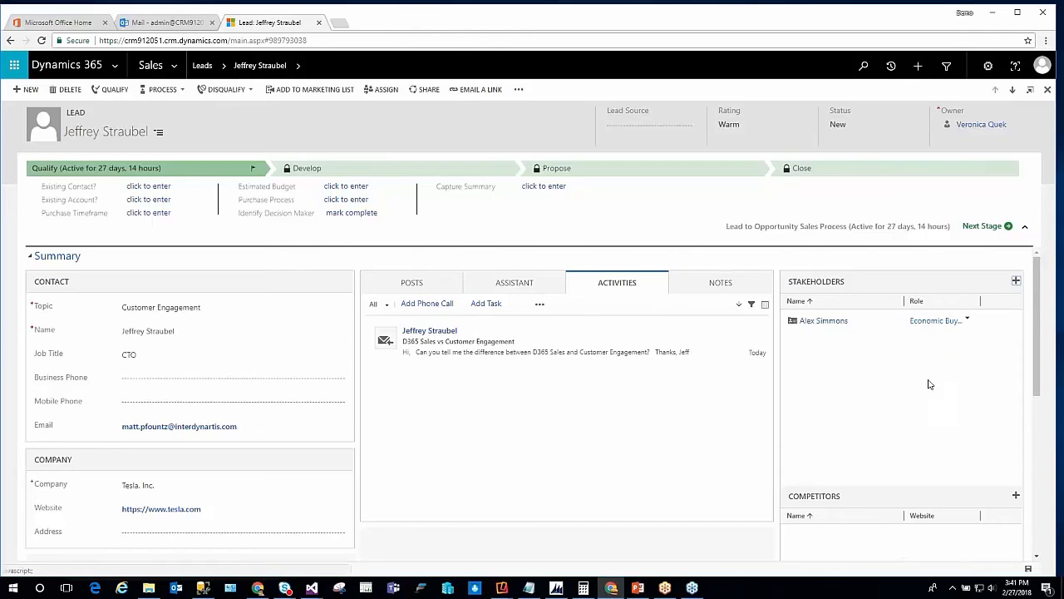
Review the lead's company, competitors, details, marketing information and contact method sections
{"action": "scroll", "coordinate": [919, 426], "scroll_direction": "down", "scroll_amount": 1}
{"action": "scroll", "coordinate": [919, 425], "scroll_direction": "down", "scroll_amount": 2}
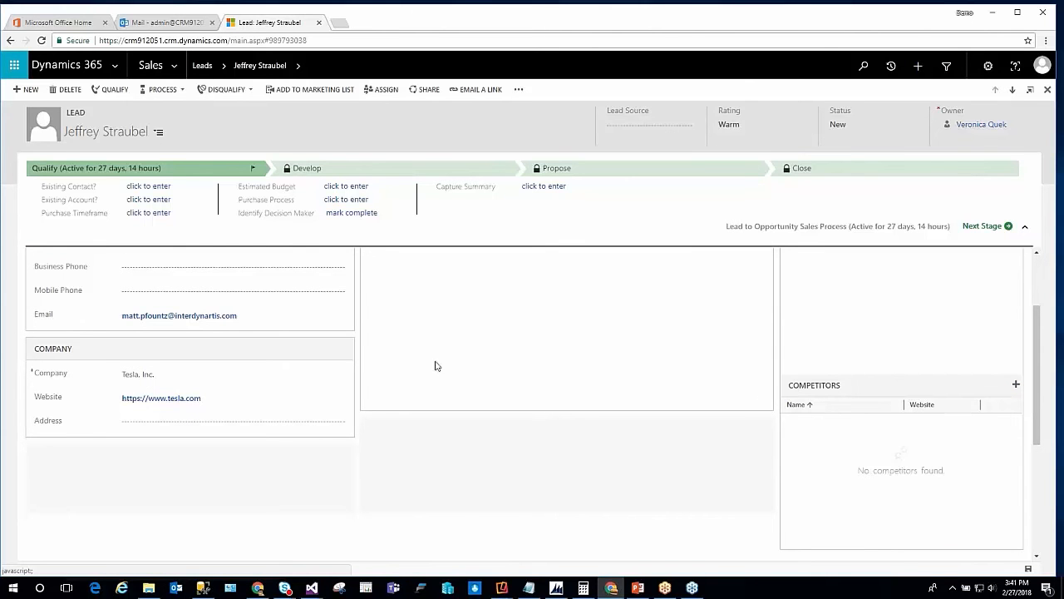
{"action": "scroll", "coordinate": [434, 364], "scroll_direction": "up", "scroll_amount": 2}
{"action": "scroll", "coordinate": [163, 364], "scroll_direction": "down", "scroll_amount": 2}
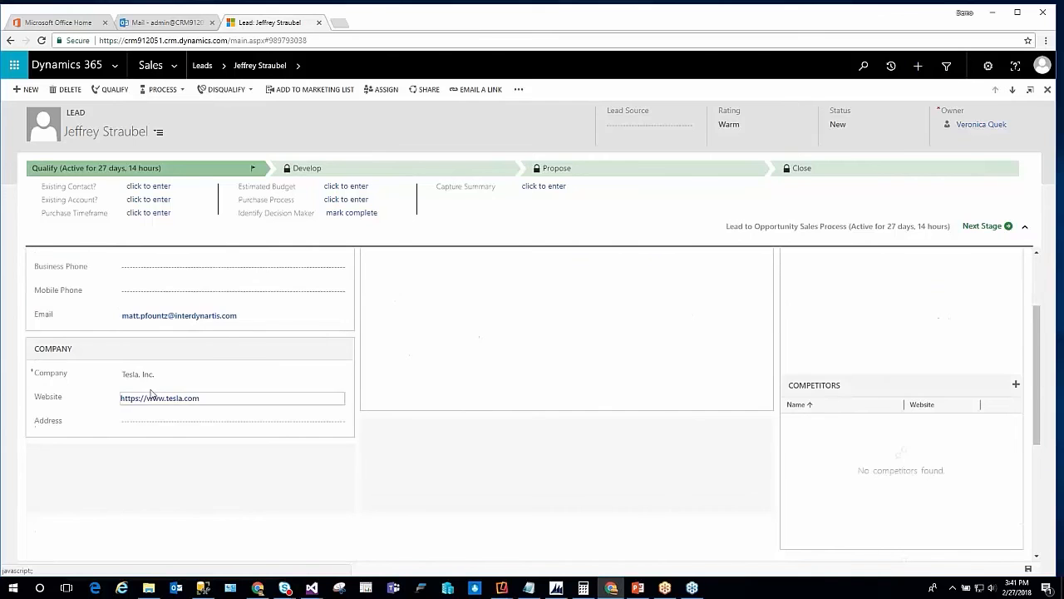
{"action": "scroll", "coordinate": [199, 411], "scroll_direction": "down", "scroll_amount": 3}
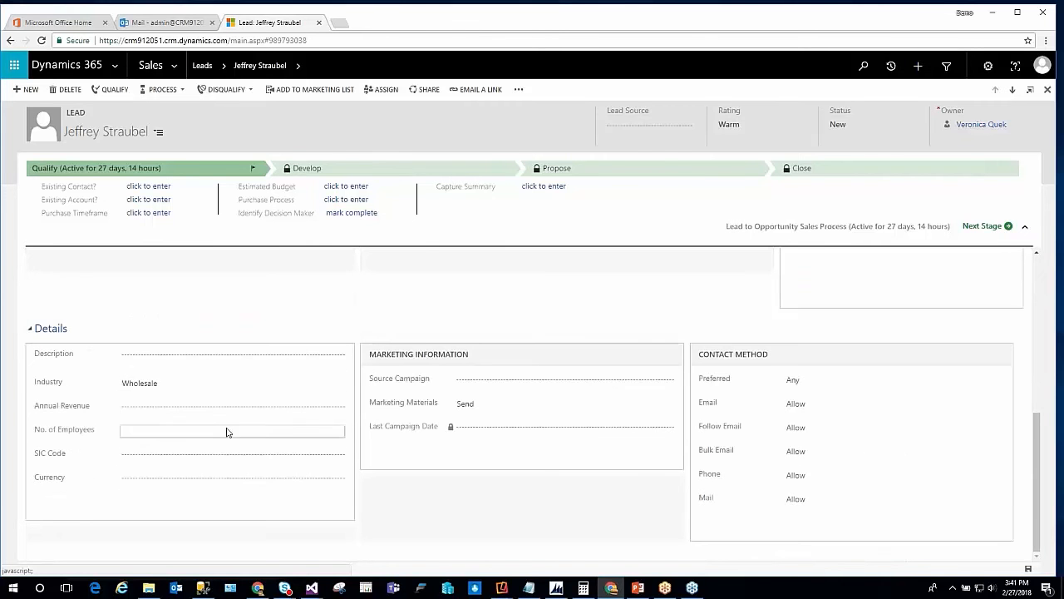
{"action": "scroll", "coordinate": [308, 399], "scroll_direction": "up", "scroll_amount": 5}
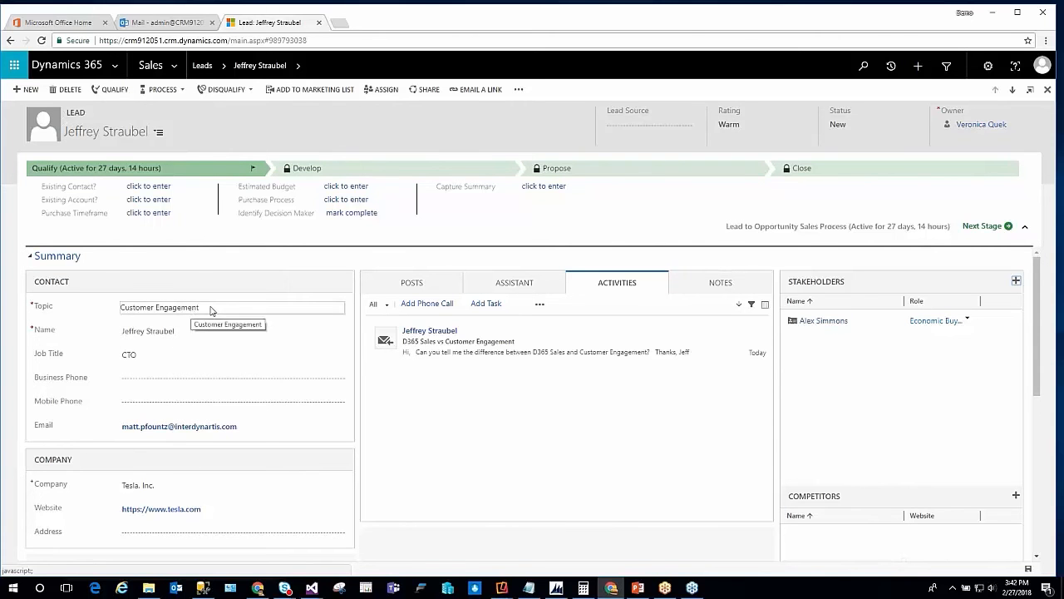
Qualify the lead as an opportunity and check the Customer Need, Proposed Solution and Identify Stakeholders fields of the Develop stage
{"action": "left_click", "coordinate": [104, 89]}
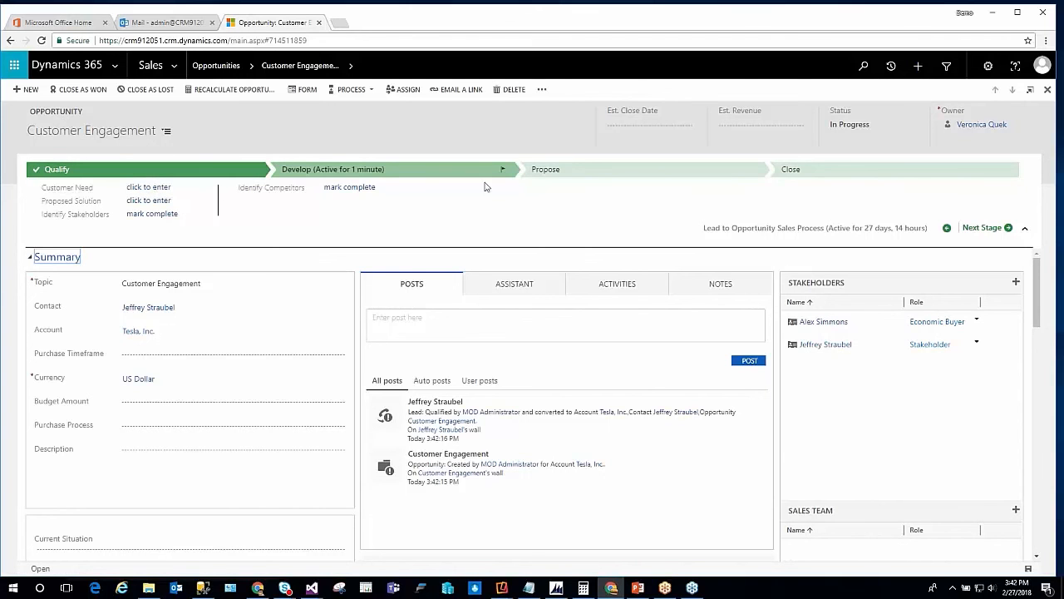
{"action": "left_click", "coordinate": [145, 189]}
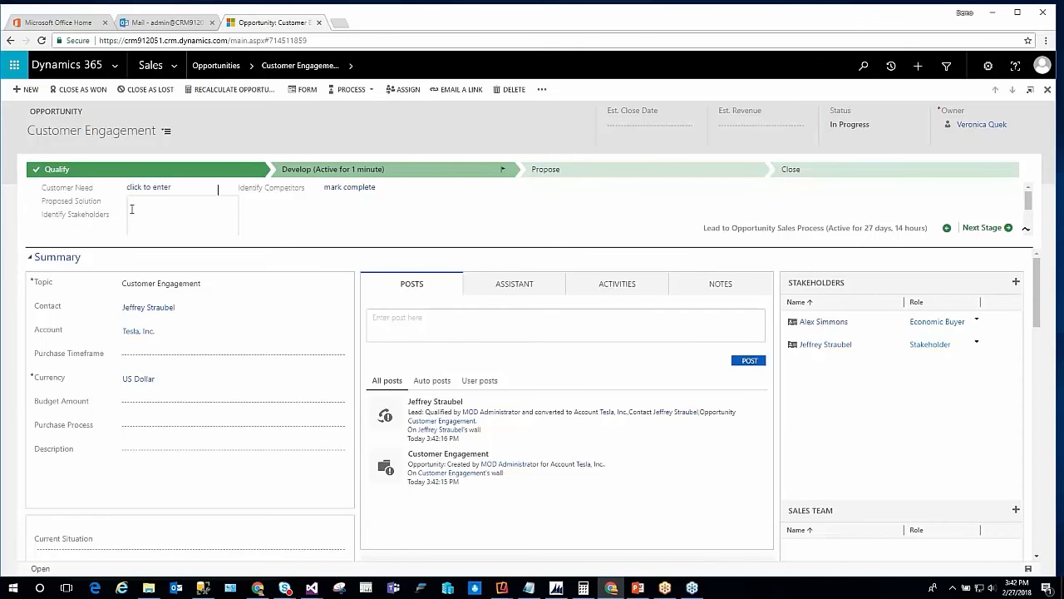
{"action": "left_click", "coordinate": [218, 190]}
{"action": "left_click", "coordinate": [109, 214]}
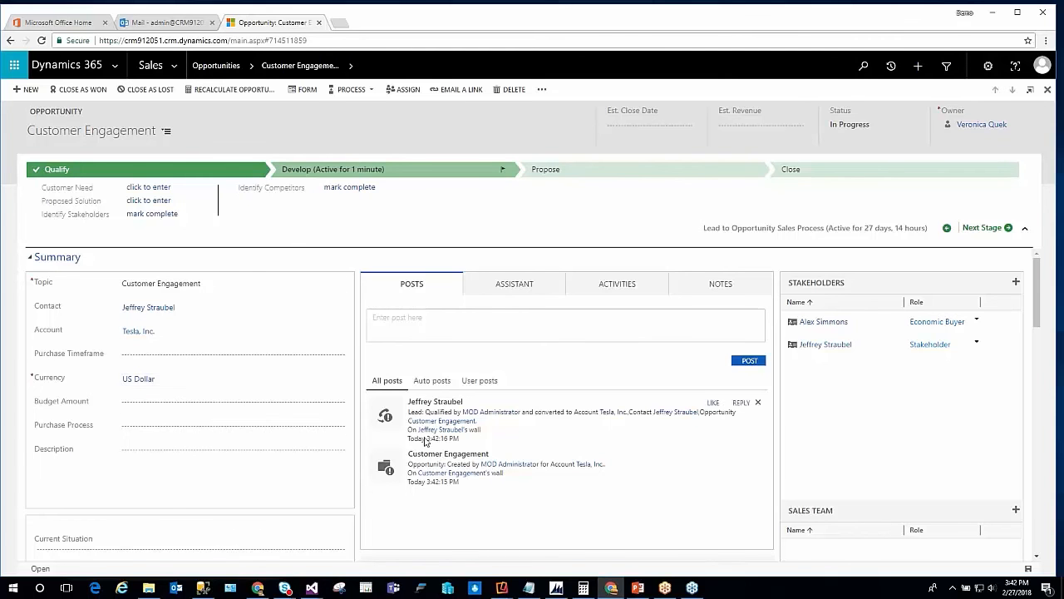
Review the opportunity's stakeholders, sales team, competitors and product line items sections
{"action": "scroll", "coordinate": [423, 442], "scroll_direction": "down", "scroll_amount": 3}
{"action": "scroll", "coordinate": [268, 381], "scroll_direction": "down", "scroll_amount": 1}
{"action": "scroll", "coordinate": [208, 370], "scroll_direction": "up", "scroll_amount": 2}
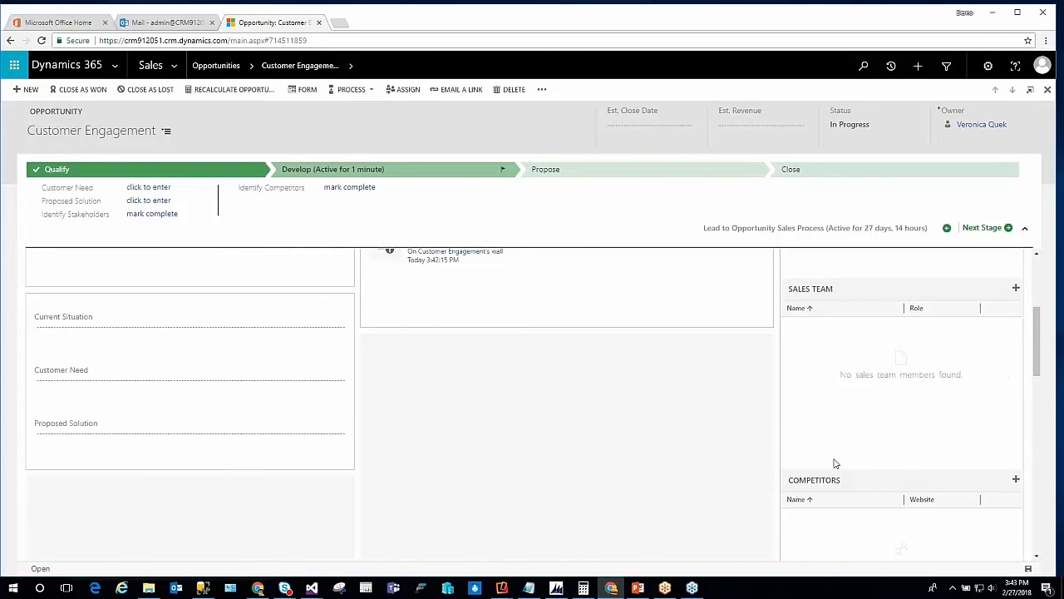
{"action": "scroll", "coordinate": [836, 453], "scroll_direction": "down", "scroll_amount": 2}
{"action": "scroll", "coordinate": [865, 466], "scroll_direction": "up", "scroll_amount": 4}
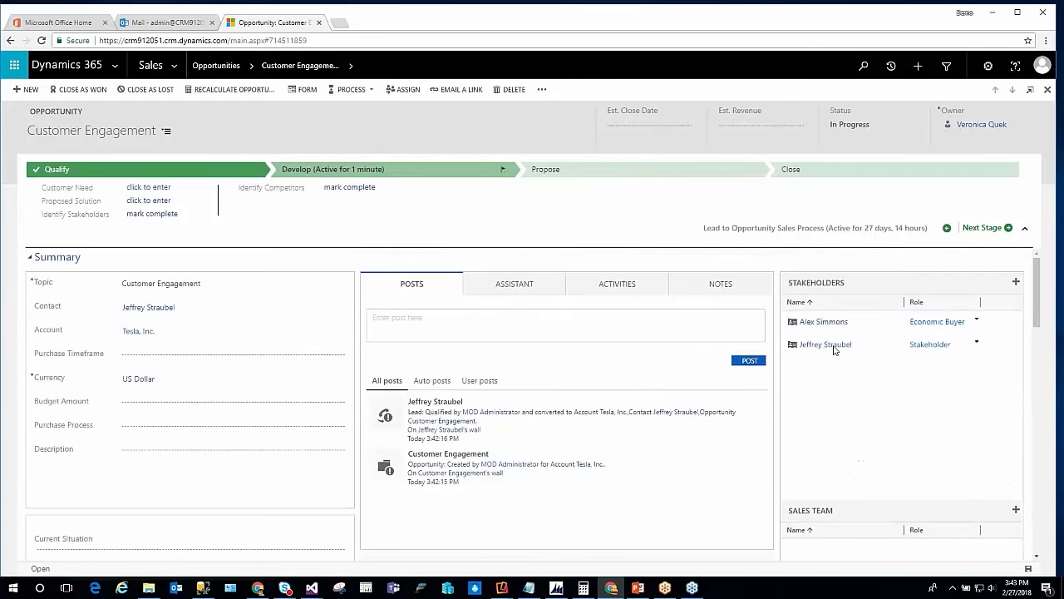
{"action": "scroll", "coordinate": [827, 400], "scroll_direction": "down", "scroll_amount": 10}
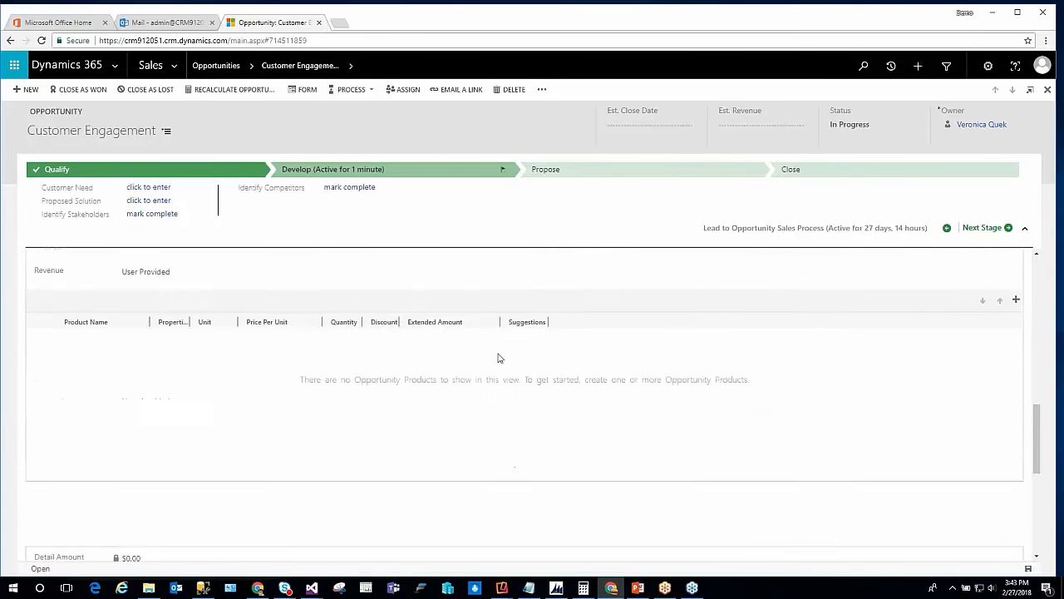
{"action": "scroll", "coordinate": [249, 354], "scroll_direction": "up", "scroll_amount": 2}
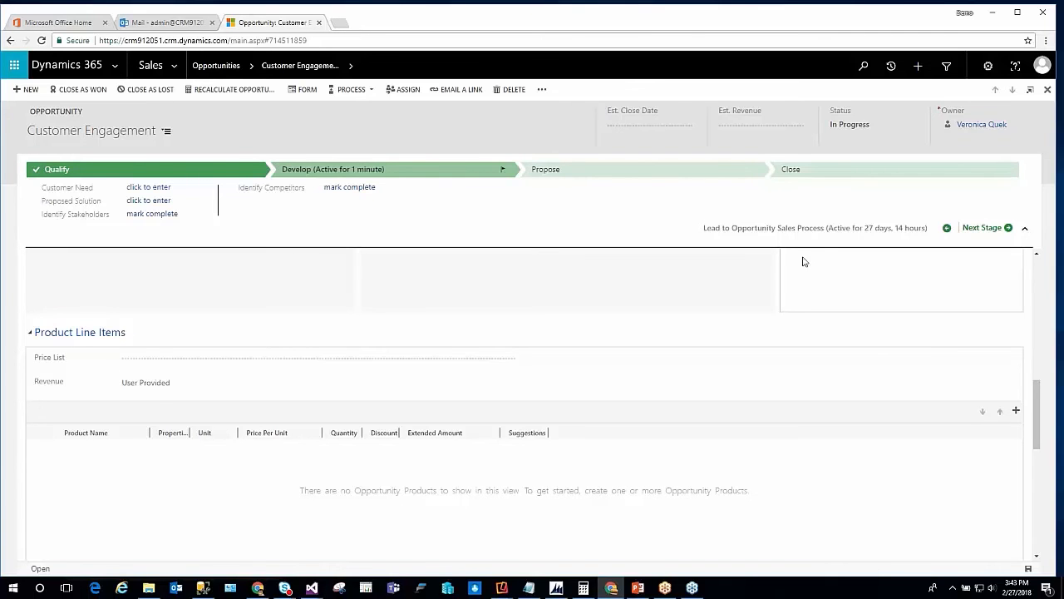
Set the opportunity's estimated revenue to $50,000 and its estimated close date to 3/31/2018
{"action": "left_click", "coordinate": [760, 126]}
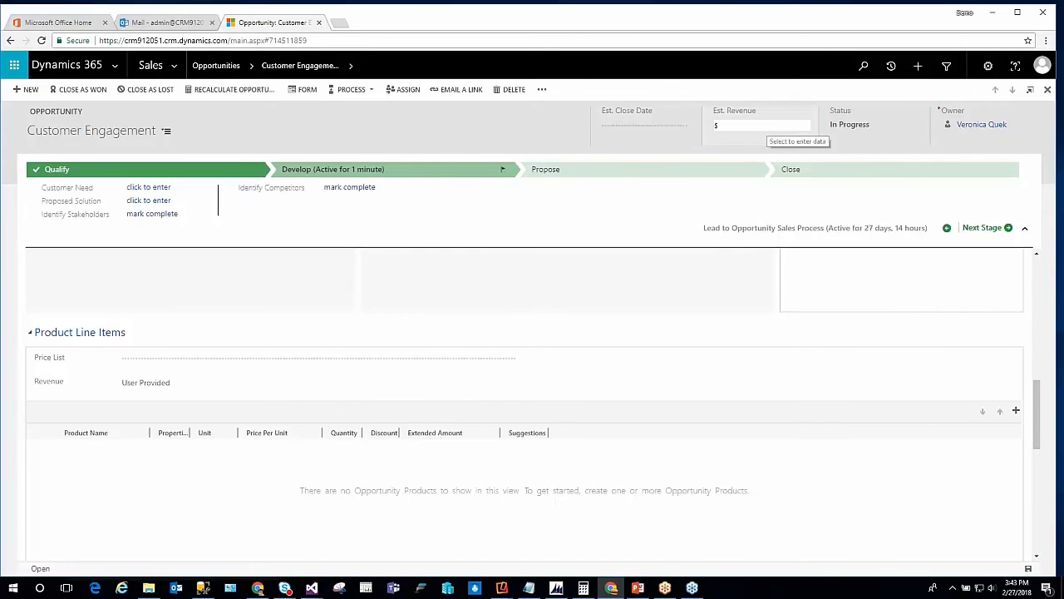
{"action": "type", "text": "50000"}
{"action": "key", "text": "Tab"}
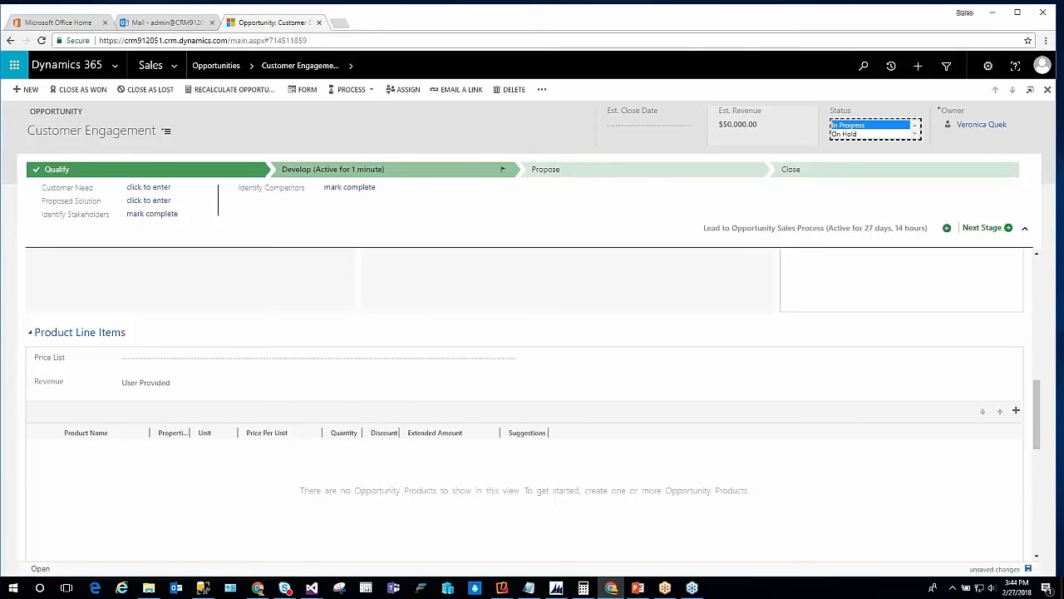
{"action": "left_click", "coordinate": [636, 125]}
{"action": "left_click", "coordinate": [680, 125]}
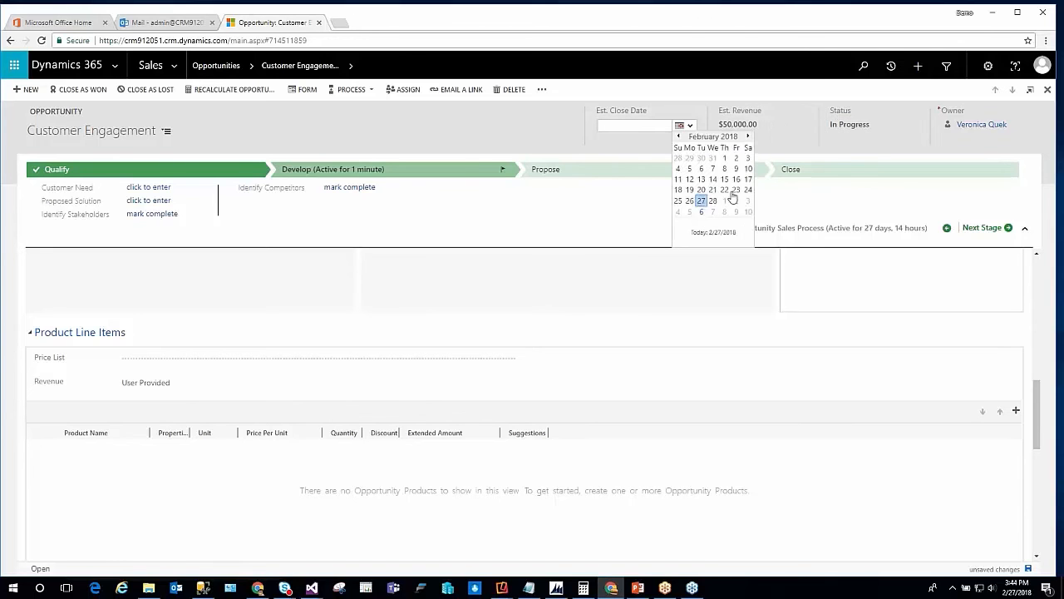
{"action": "left_click", "coordinate": [747, 135]}
{"action": "left_click", "coordinate": [748, 201]}
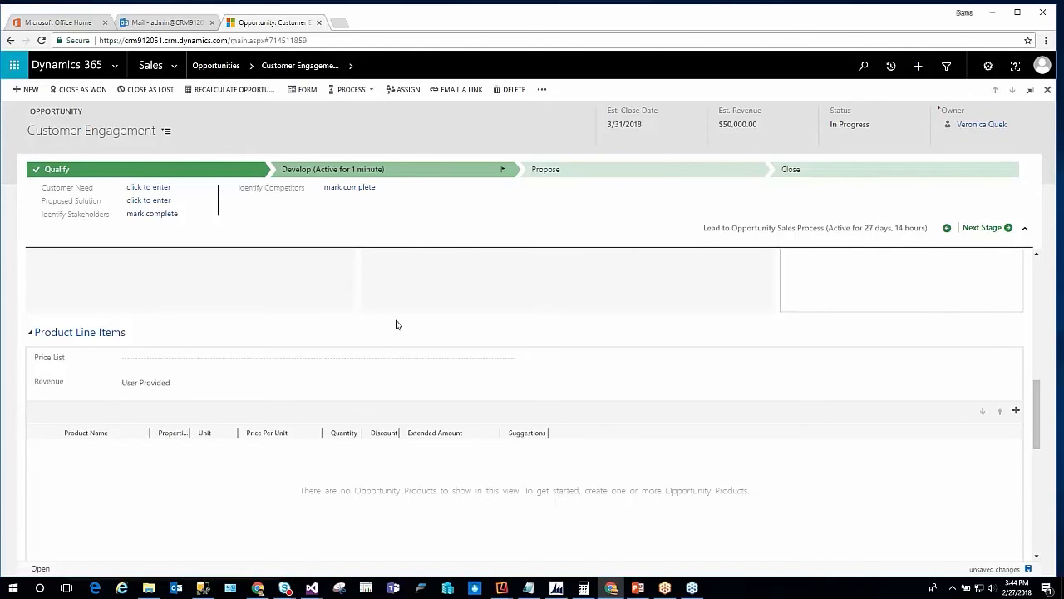
Change the opportunity's revenue to System Calculated, assign the Retail price list and save the record
{"action": "left_click", "coordinate": [177, 385]}
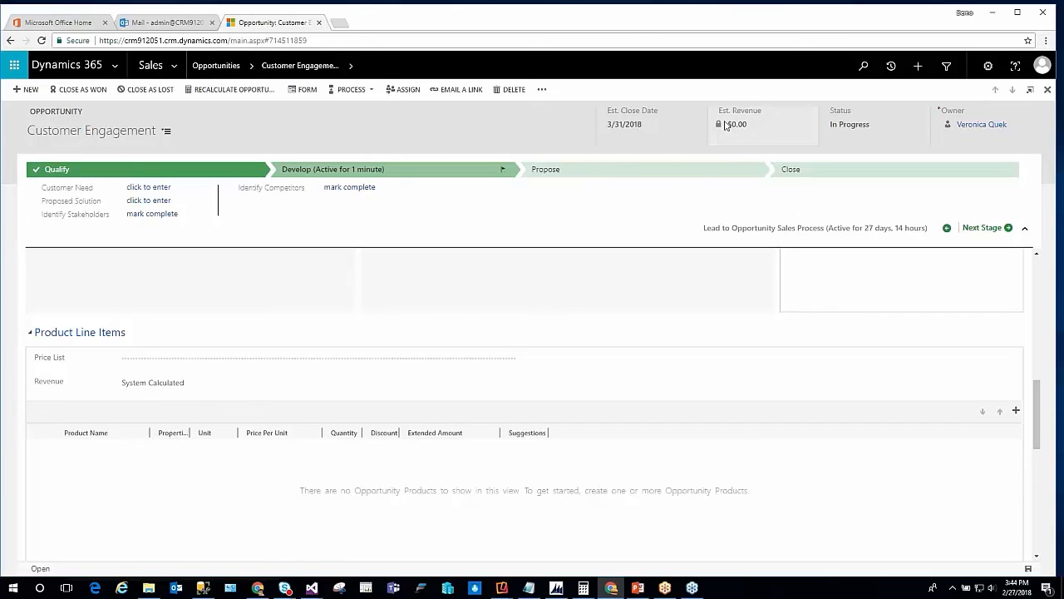
{"action": "left_click", "coordinate": [206, 359]}
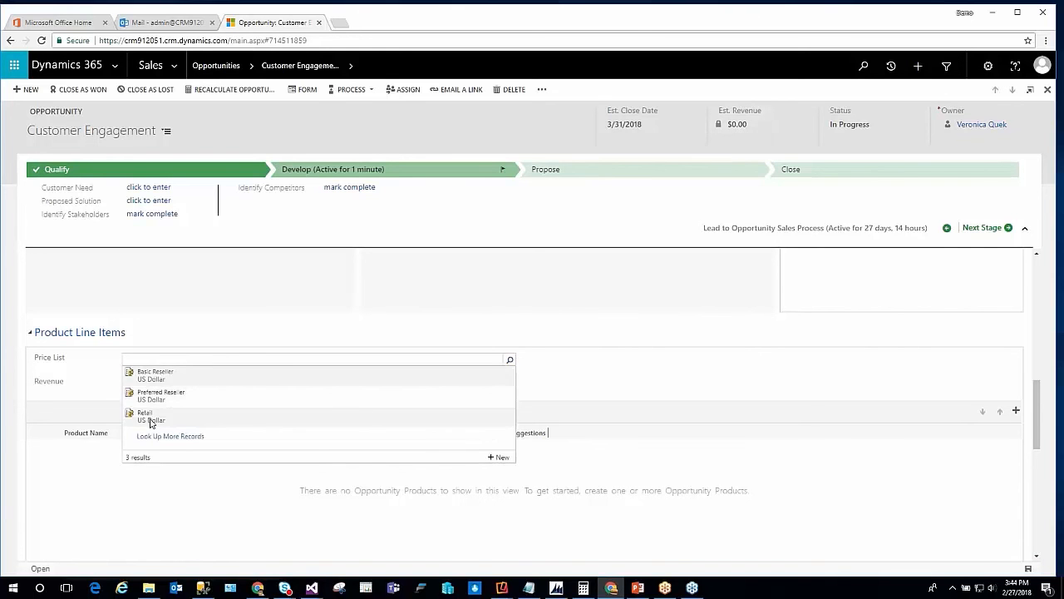
{"action": "left_click", "coordinate": [150, 422]}
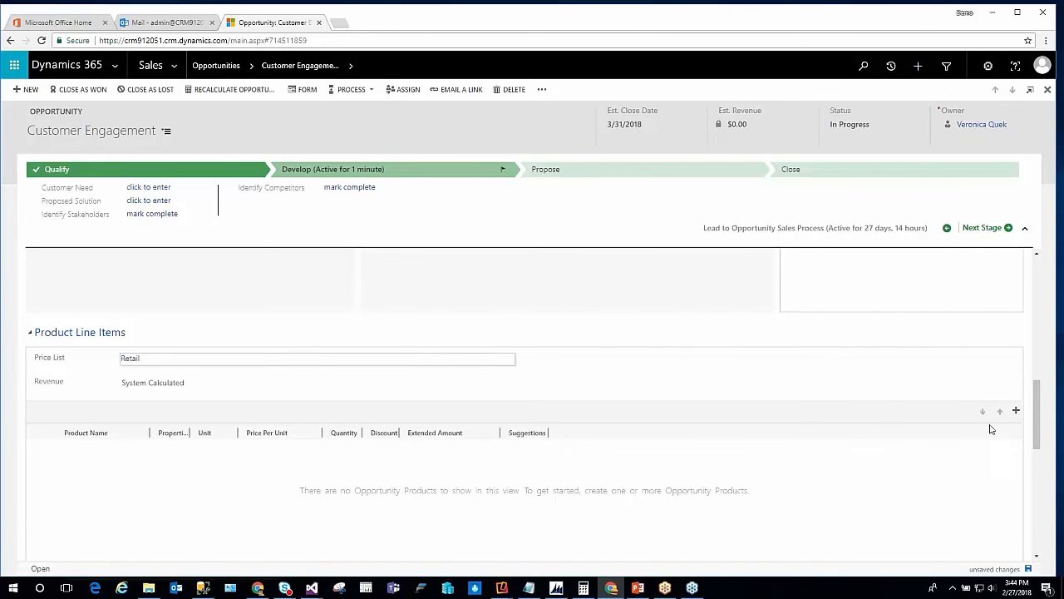
{"action": "left_click", "coordinate": [1027, 570]}
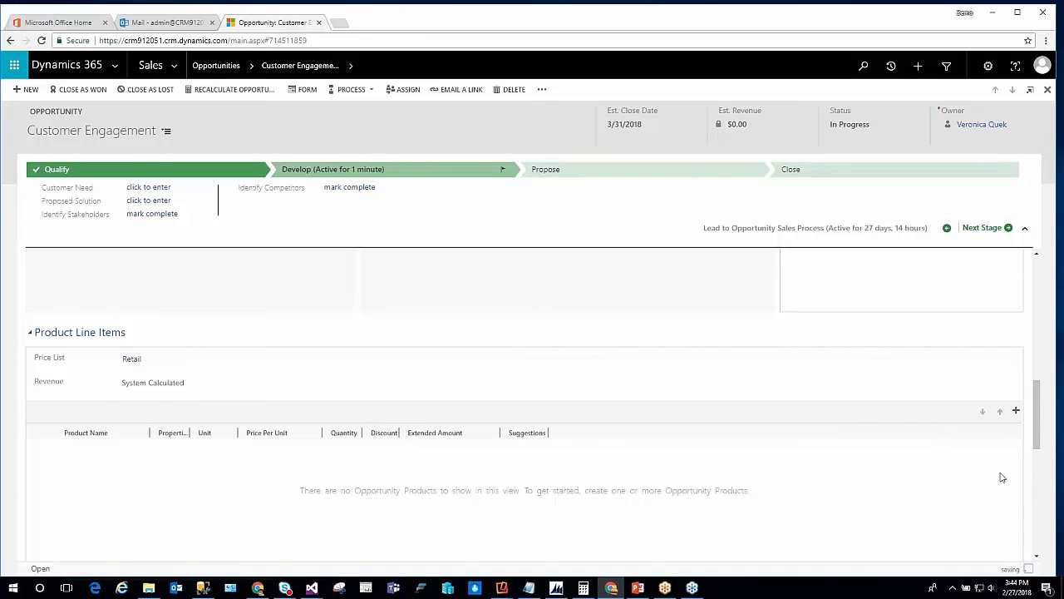
Add the existing product Carbon Fiber 3D Printer 30" to the opportunity's product line items
{"action": "left_click", "coordinate": [1016, 411]}
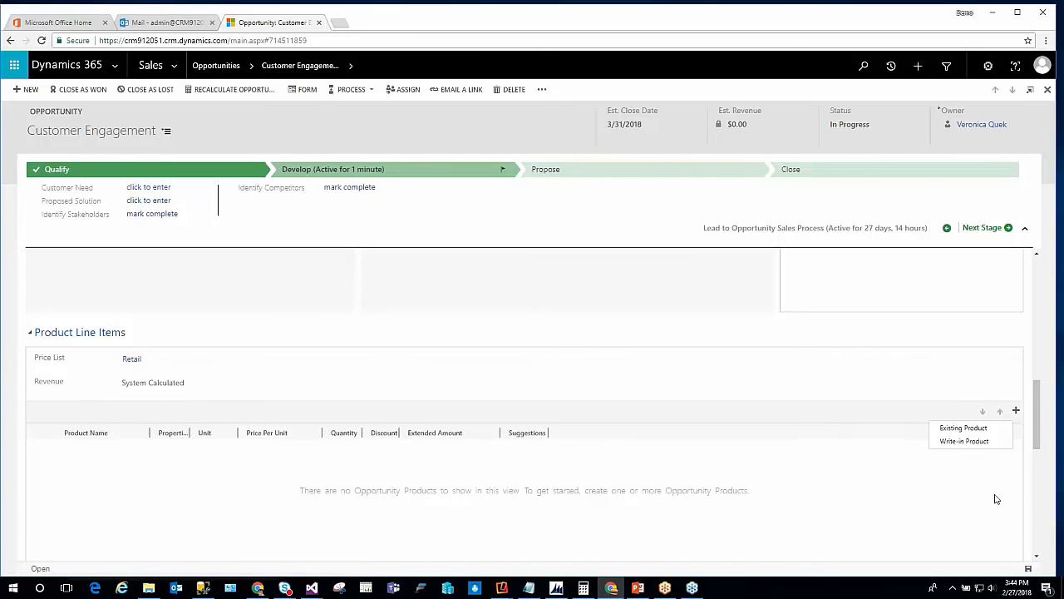
{"action": "left_click", "coordinate": [956, 428]}
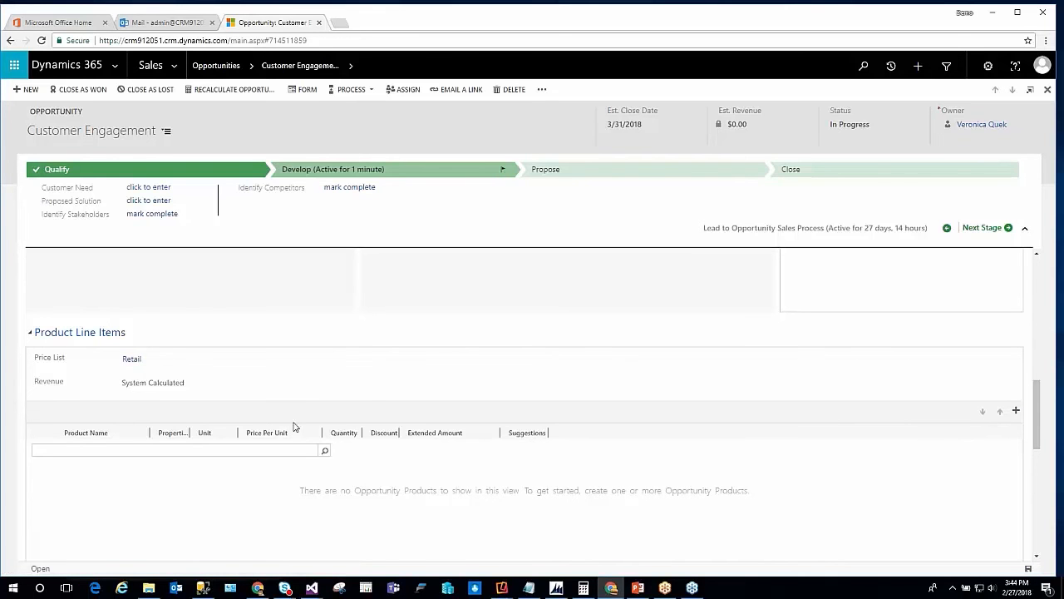
{"action": "left_click", "coordinate": [325, 450]}
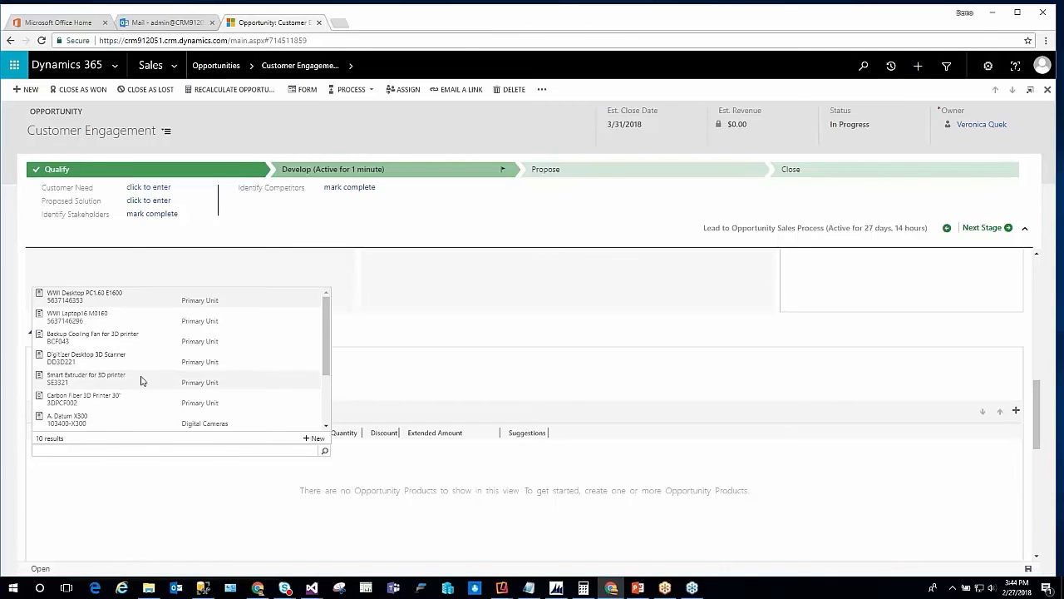
{"action": "left_click", "coordinate": [434, 509]}
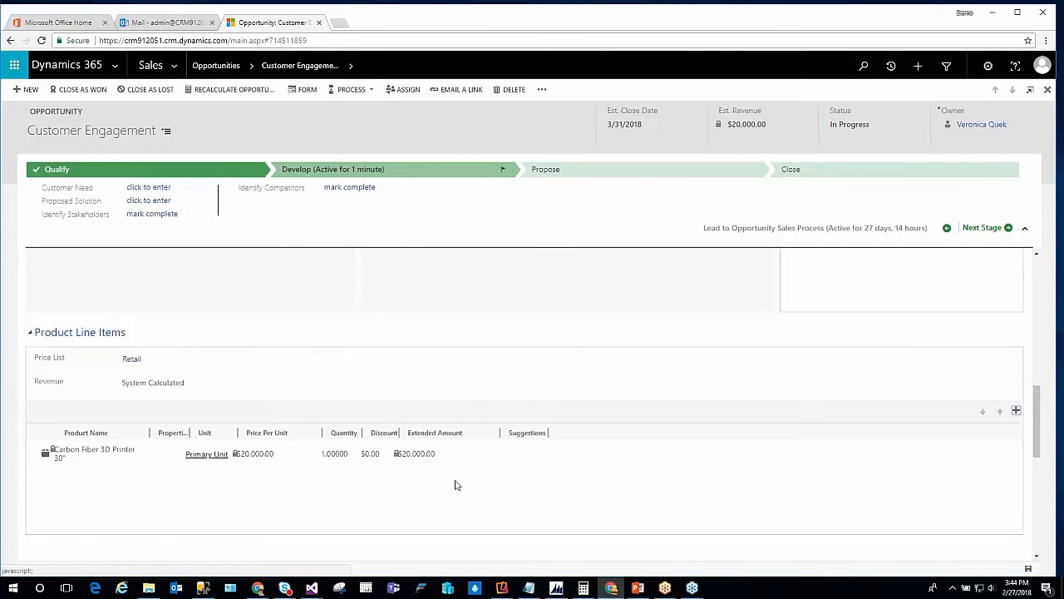
Check the opportunity's detail, discount, freight, tax and total amounts, and return to its summary
{"action": "scroll", "coordinate": [457, 485], "scroll_direction": "down", "scroll_amount": 3}
{"action": "scroll", "coordinate": [301, 440], "scroll_direction": "down", "scroll_amount": 3}
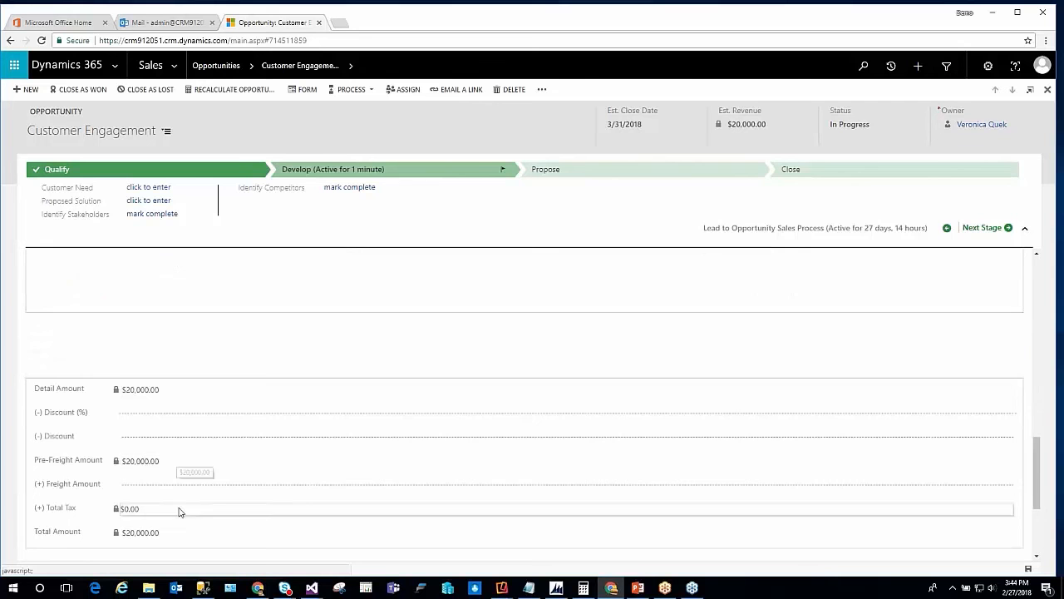
{"action": "scroll", "coordinate": [323, 508], "scroll_direction": "up", "scroll_amount": 10}
{"action": "scroll", "coordinate": [324, 507], "scroll_direction": "up", "scroll_amount": 5}
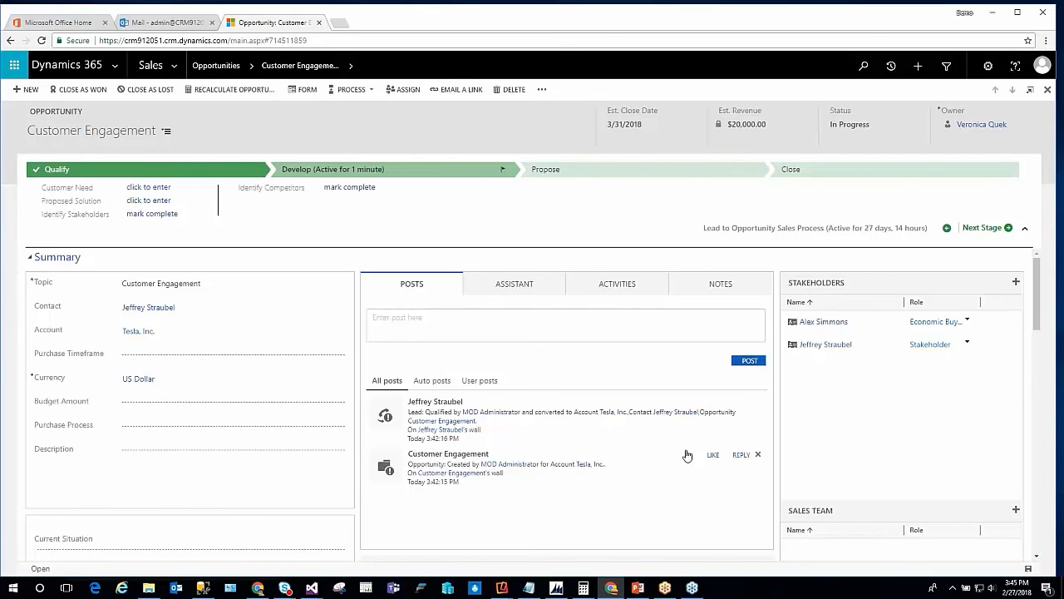
Check the opportunity's process options and duplicate the opportunity's browser tab
{"action": "left_click", "coordinate": [350, 89]}
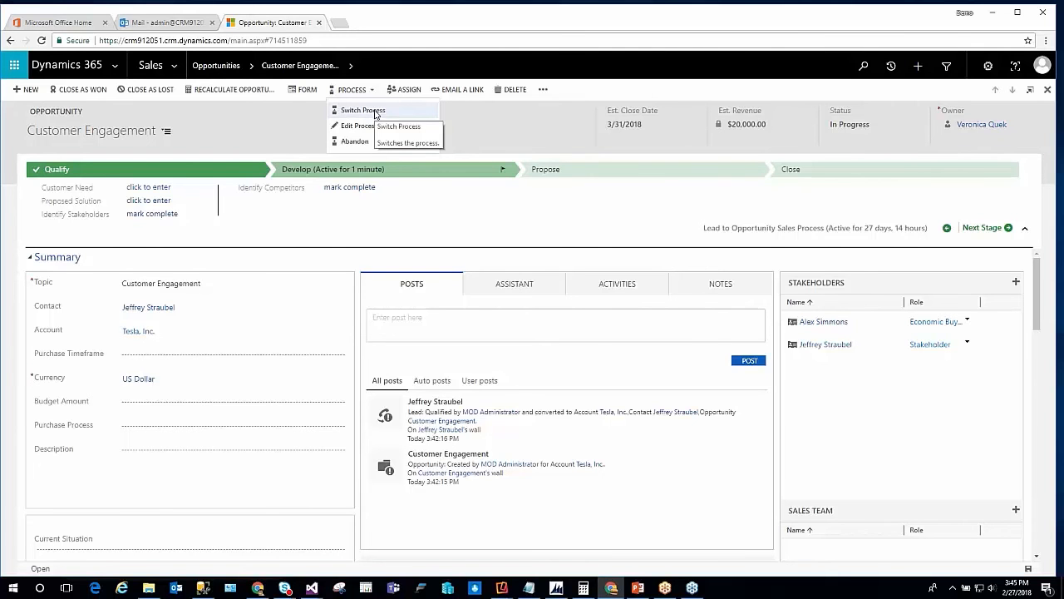
{"action": "left_click", "coordinate": [174, 64]}
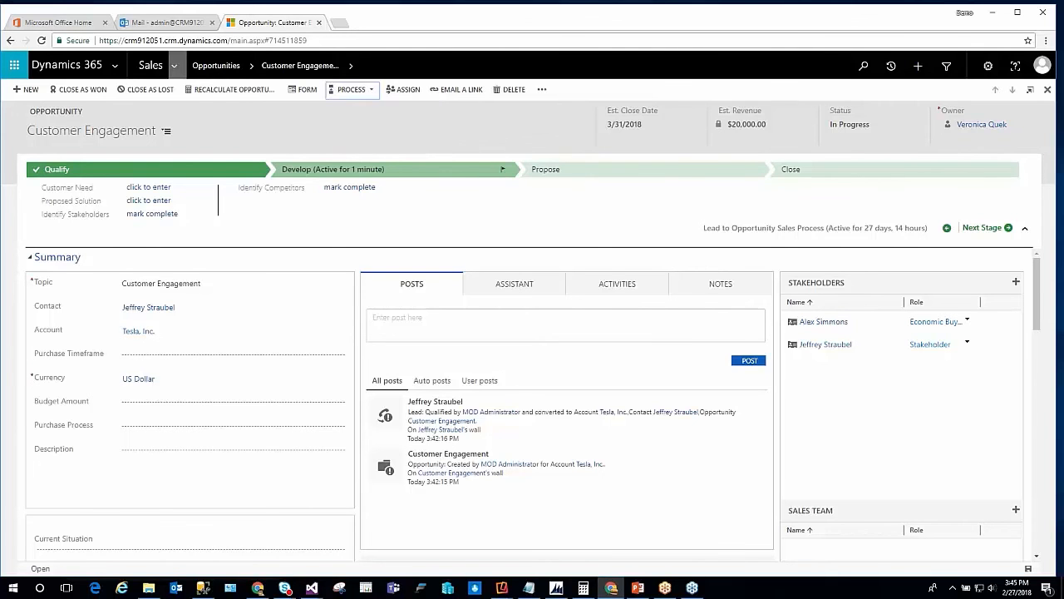
{"action": "right_click", "coordinate": [297, 26]}
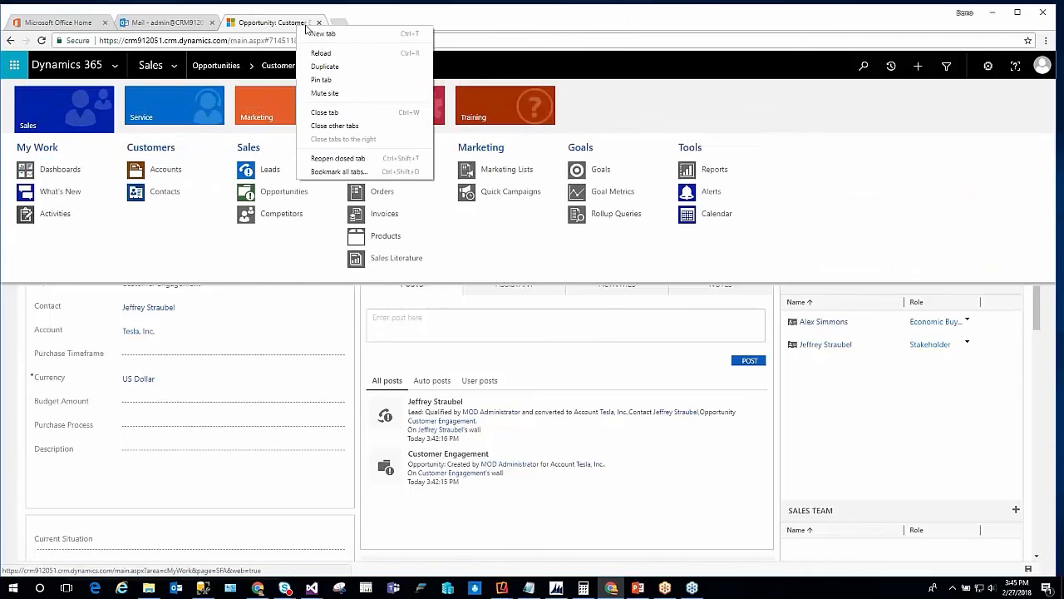
{"action": "left_click", "coordinate": [327, 67]}
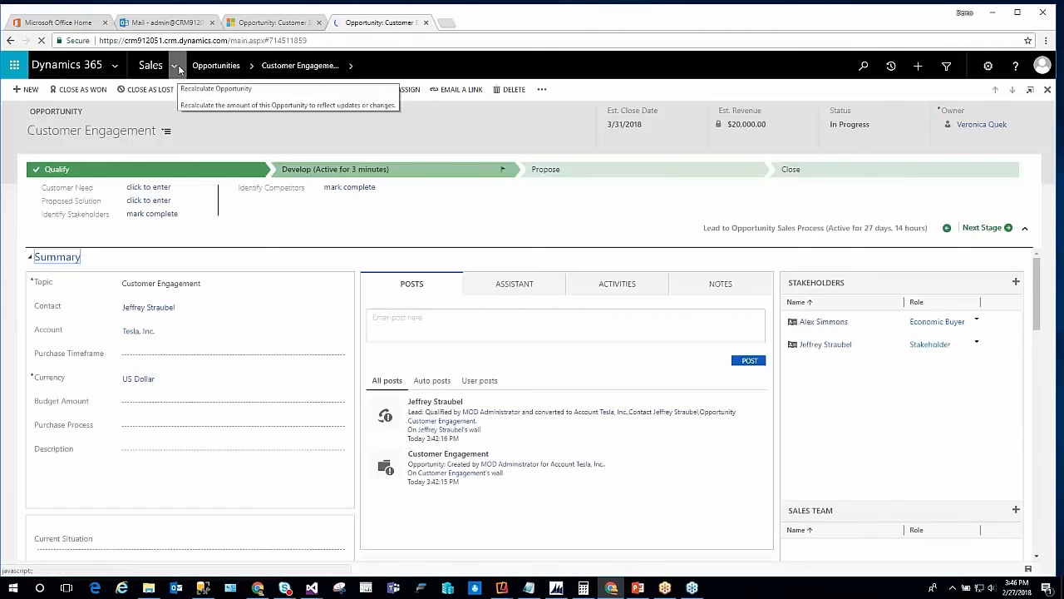
Open the Processes list in the Settings area, showing the Business Process Flows view sorted by primary entity
{"action": "left_click", "coordinate": [174, 65]}
{"action": "left_click", "coordinate": [404, 114]}
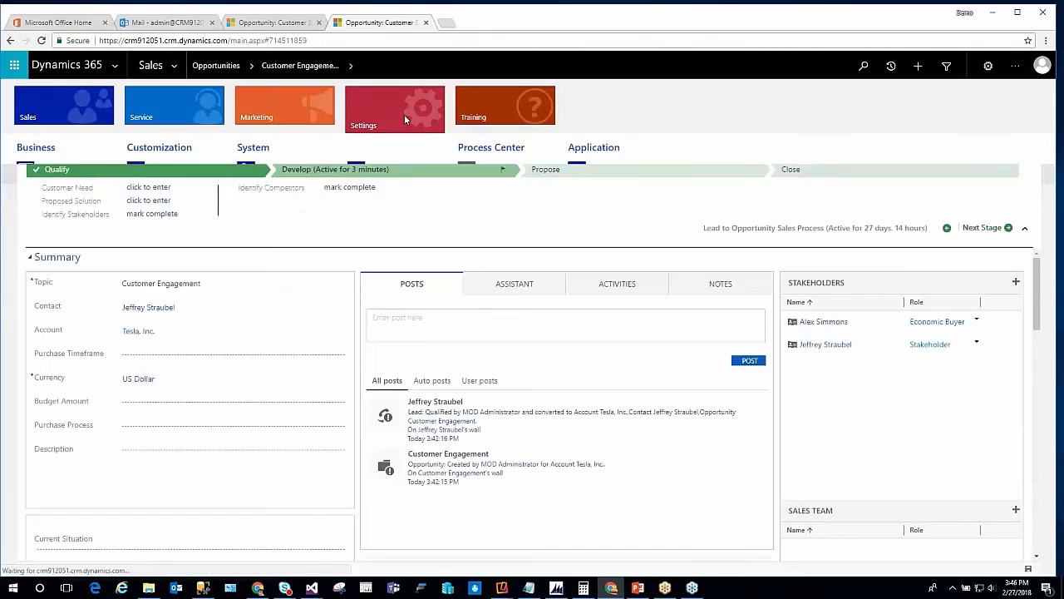
{"action": "left_click", "coordinate": [163, 191]}
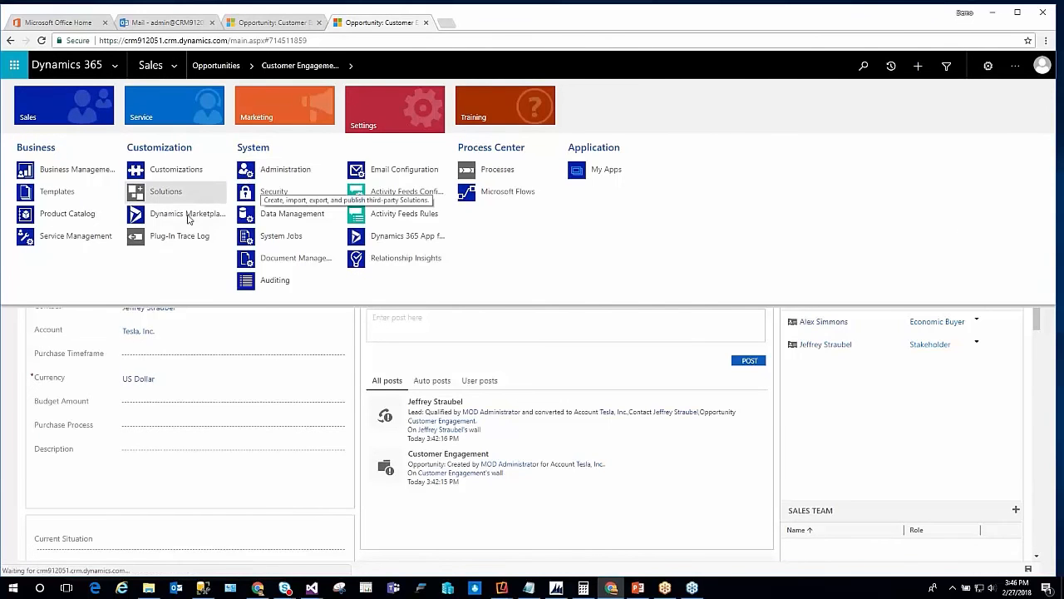
{"action": "left_click", "coordinate": [498, 172]}
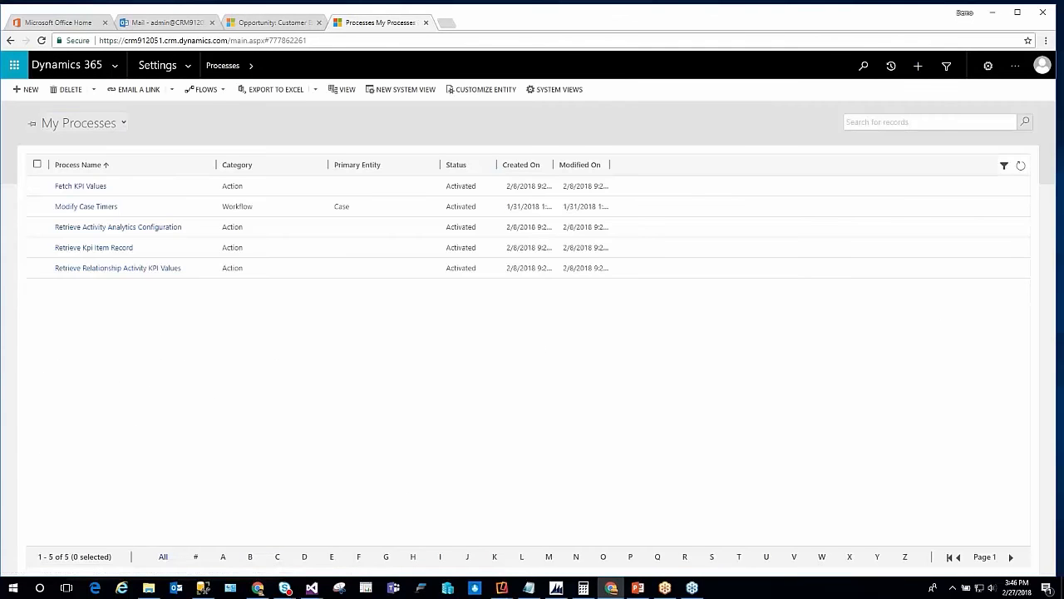
{"action": "left_click", "coordinate": [85, 123]}
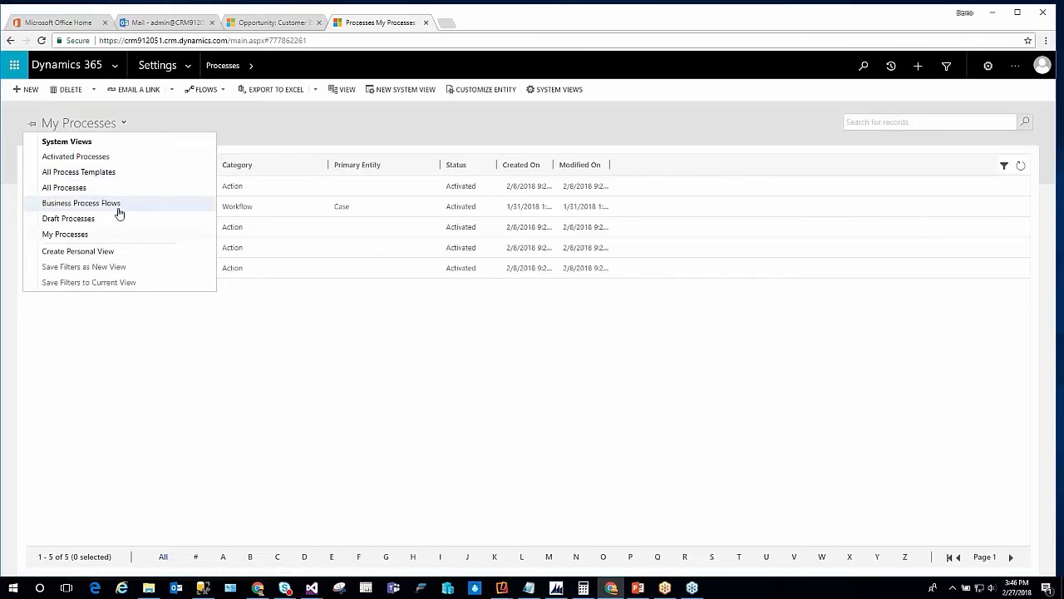
{"action": "left_click", "coordinate": [86, 204]}
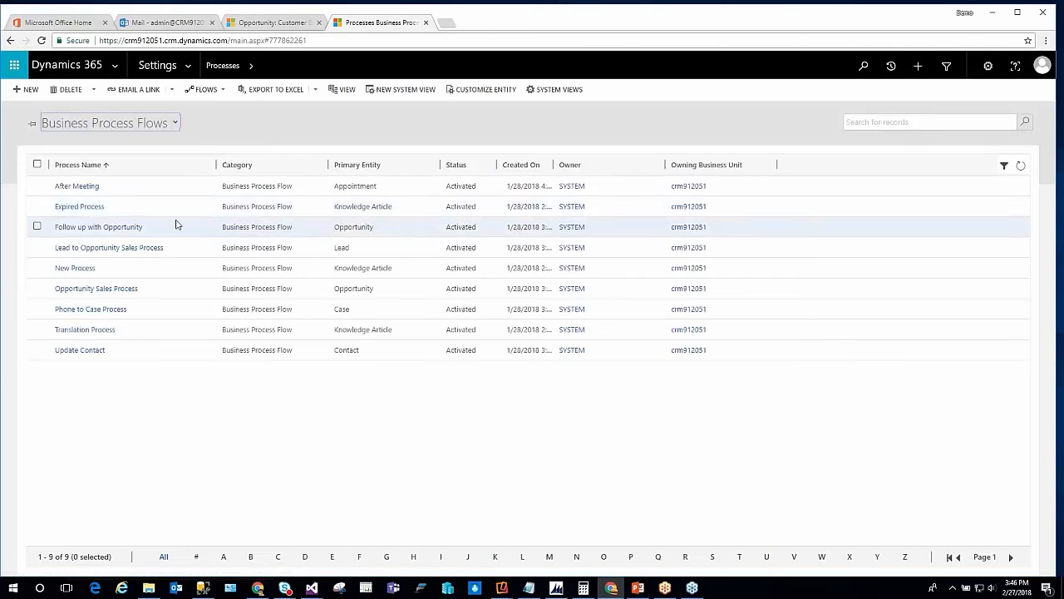
{"action": "left_click", "coordinate": [367, 166]}
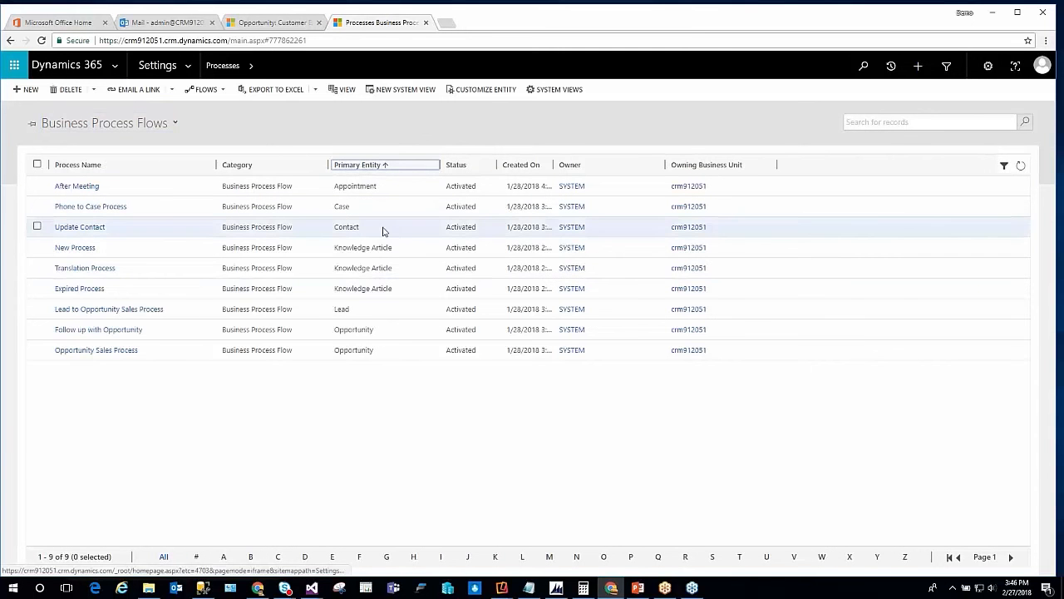
Open the Opportunity Sales Process in the designer, examine the Propose stage's properties and the available components, and close the designer
{"action": "double_click", "coordinate": [403, 353]}
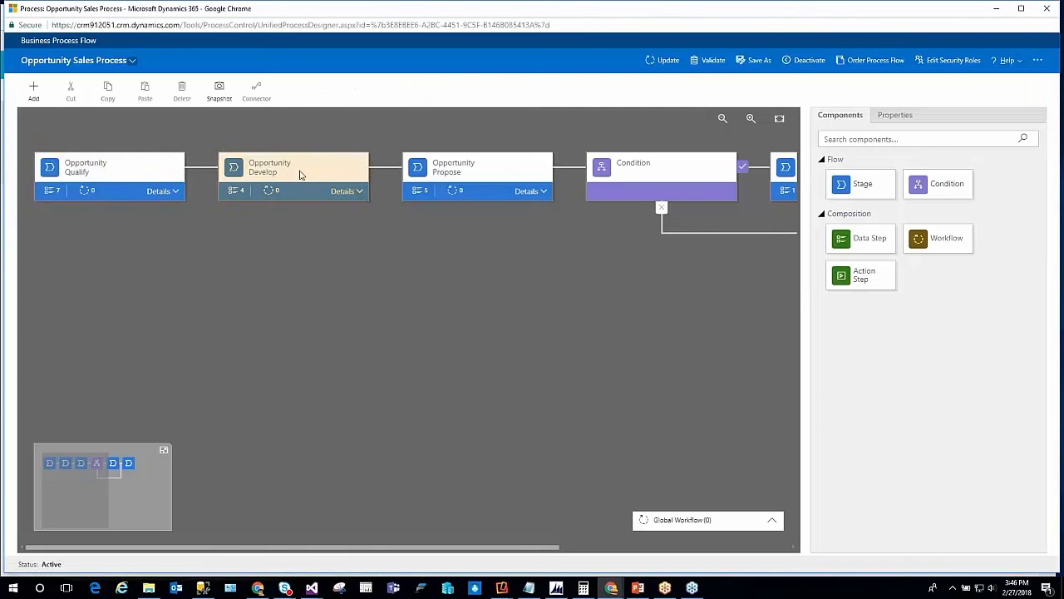
{"action": "left_click", "coordinate": [441, 170]}
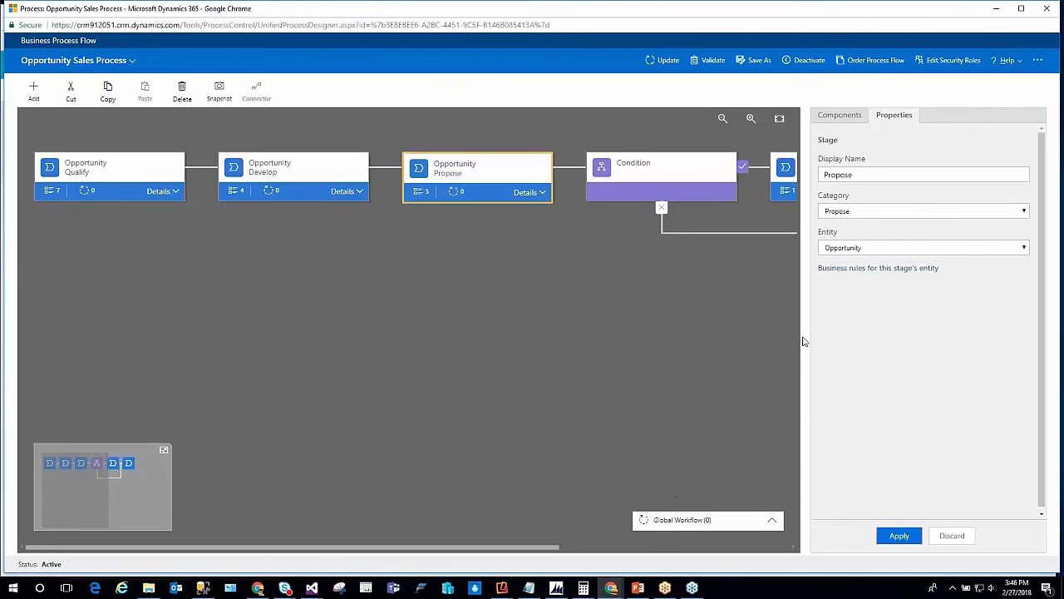
{"action": "left_click", "coordinate": [839, 115]}
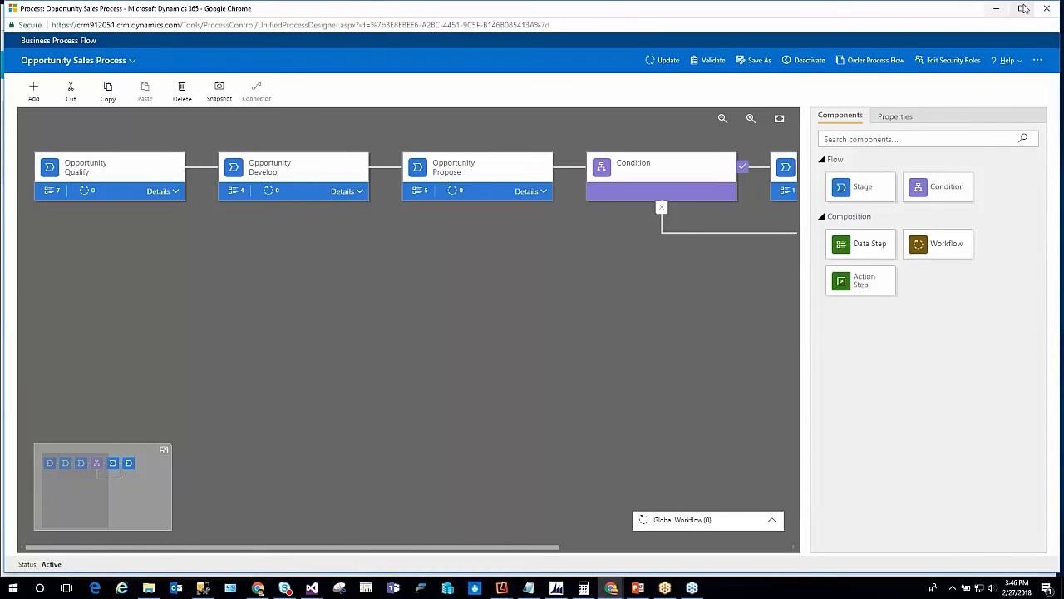
{"action": "left_click", "coordinate": [1047, 8]}
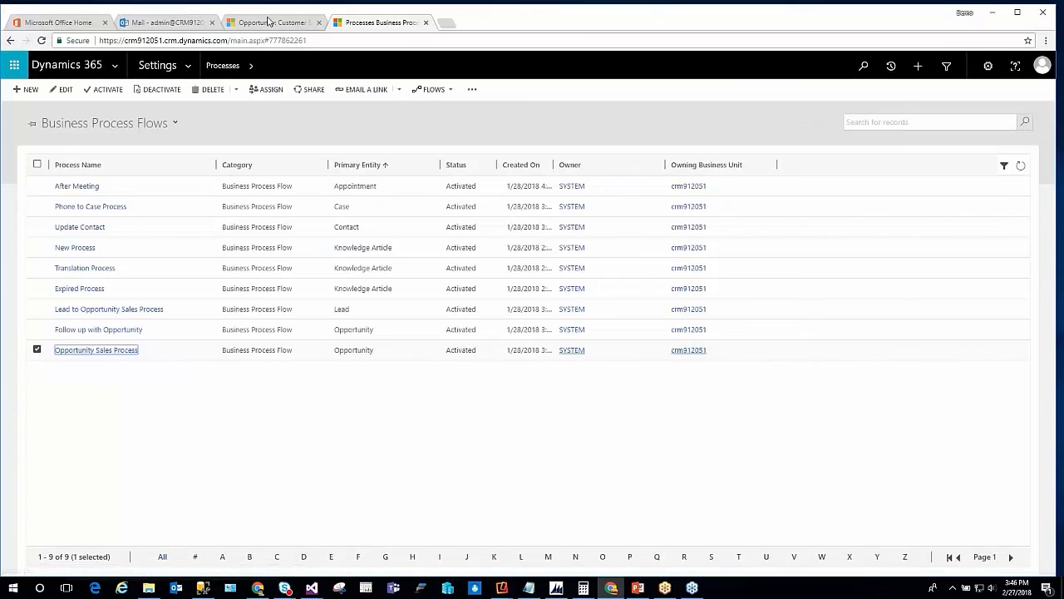
Return to the Customer Engagement opportunity and add a new quote to its Quotes section
{"action": "left_click", "coordinate": [266, 24]}
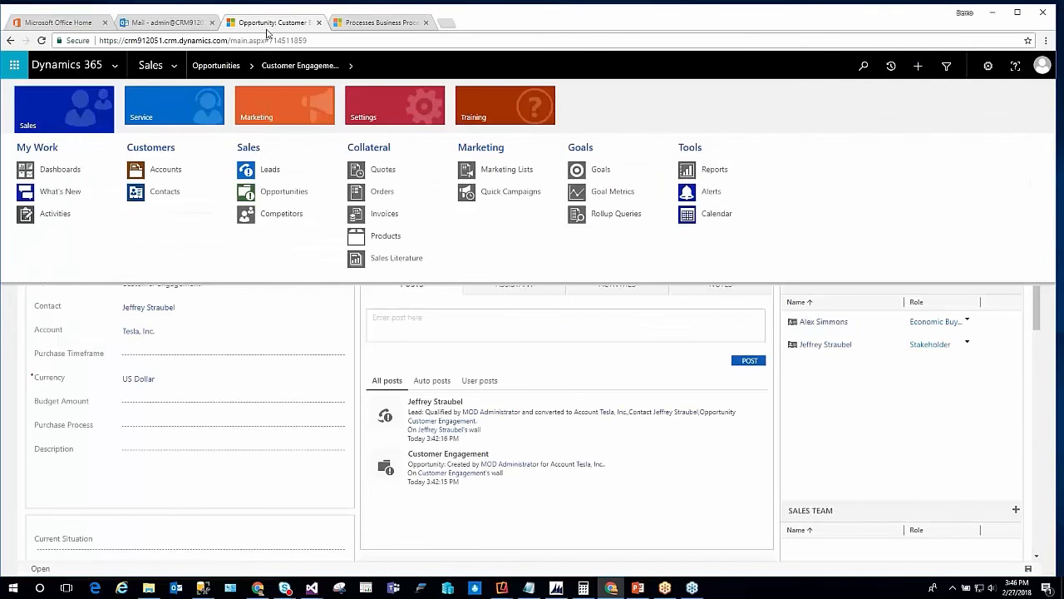
{"action": "left_click", "coordinate": [371, 357]}
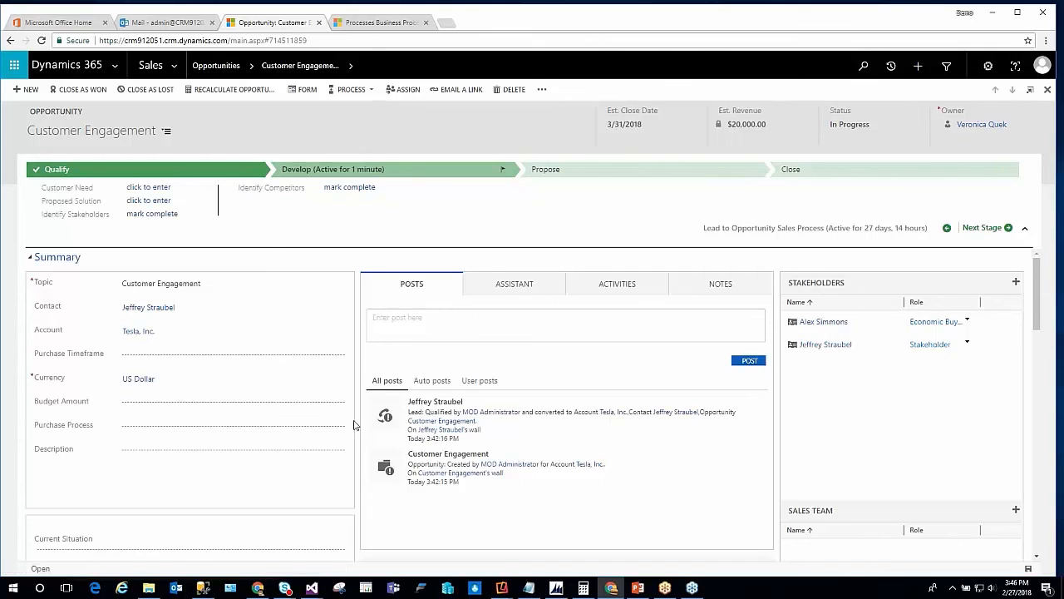
{"action": "scroll", "coordinate": [359, 421], "scroll_direction": "down", "scroll_amount": 10}
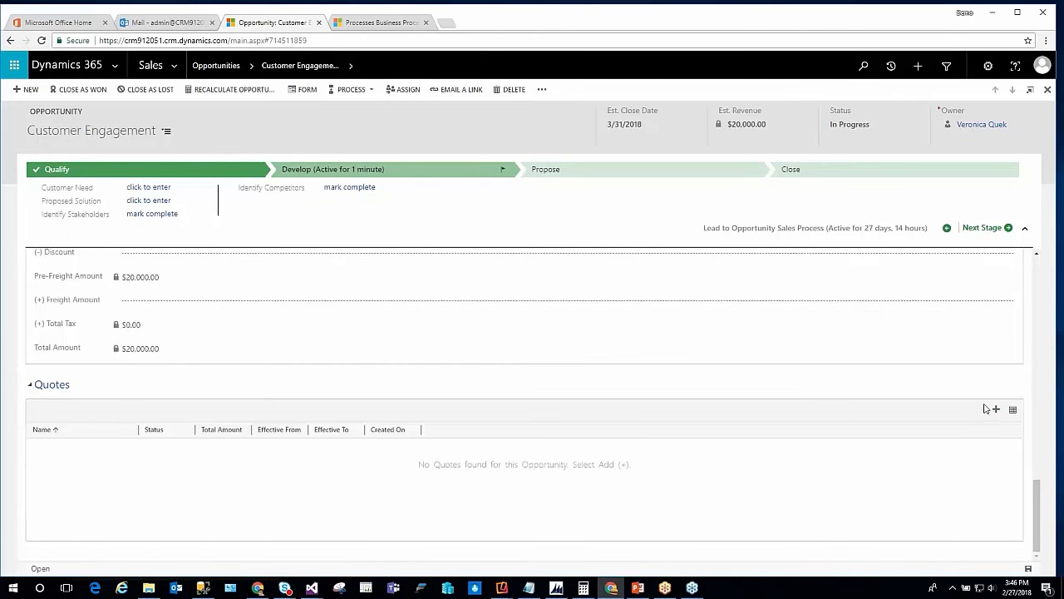
{"action": "left_click", "coordinate": [996, 409]}
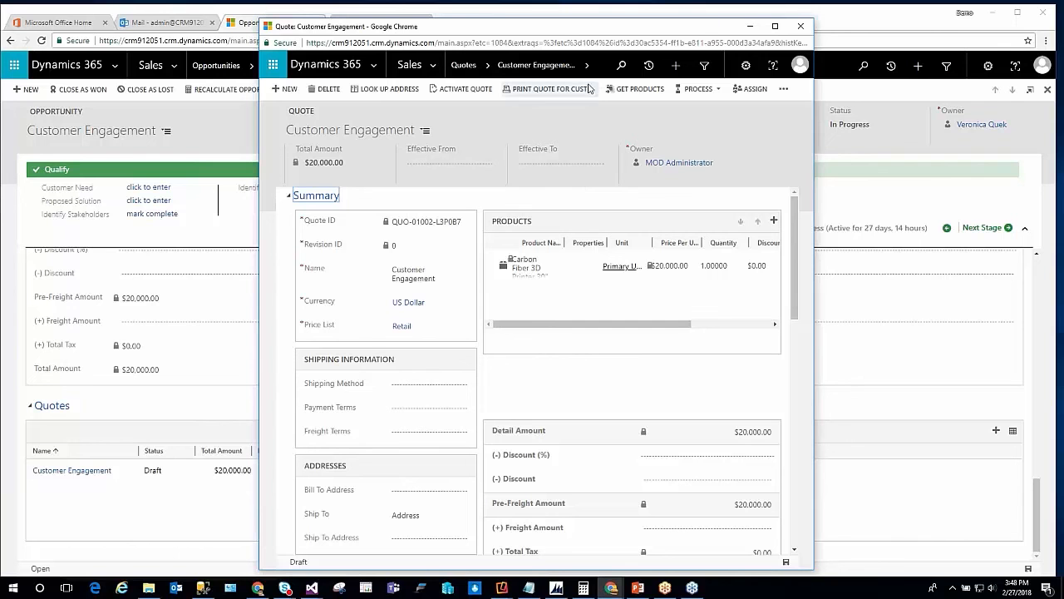
Export the Customer Engagement quote to Word with the Quote Summary template and open the generated document
{"action": "left_click", "coordinate": [783, 88]}
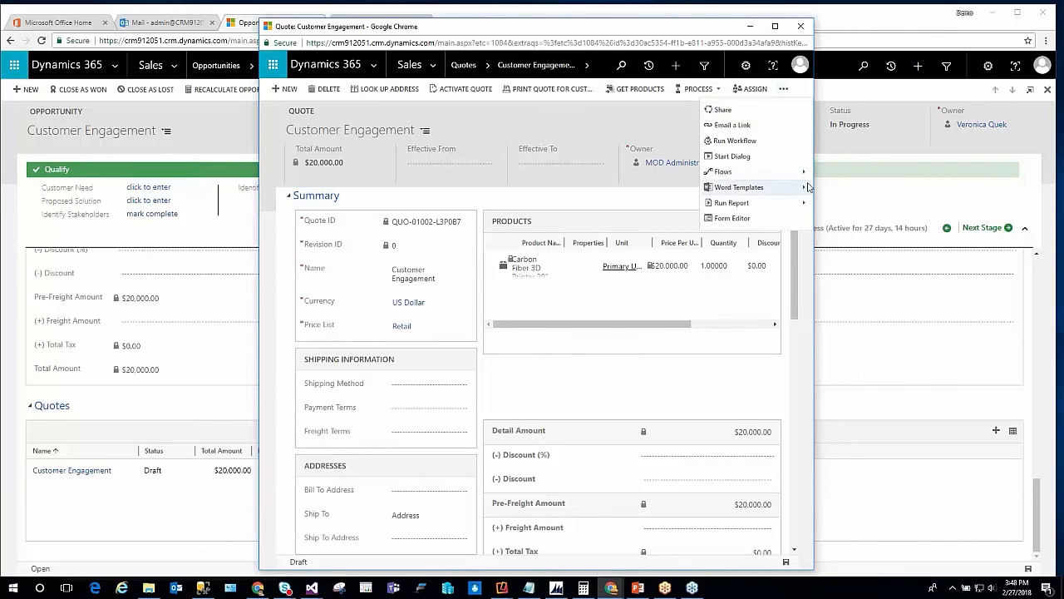
{"action": "left_click", "coordinate": [742, 187]}
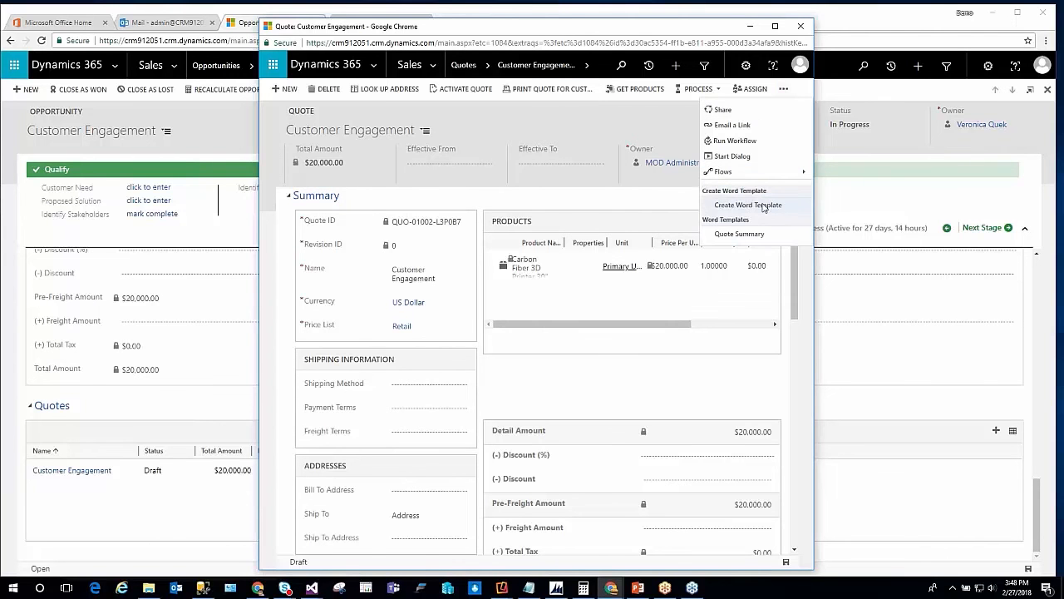
{"action": "left_click", "coordinate": [752, 232]}
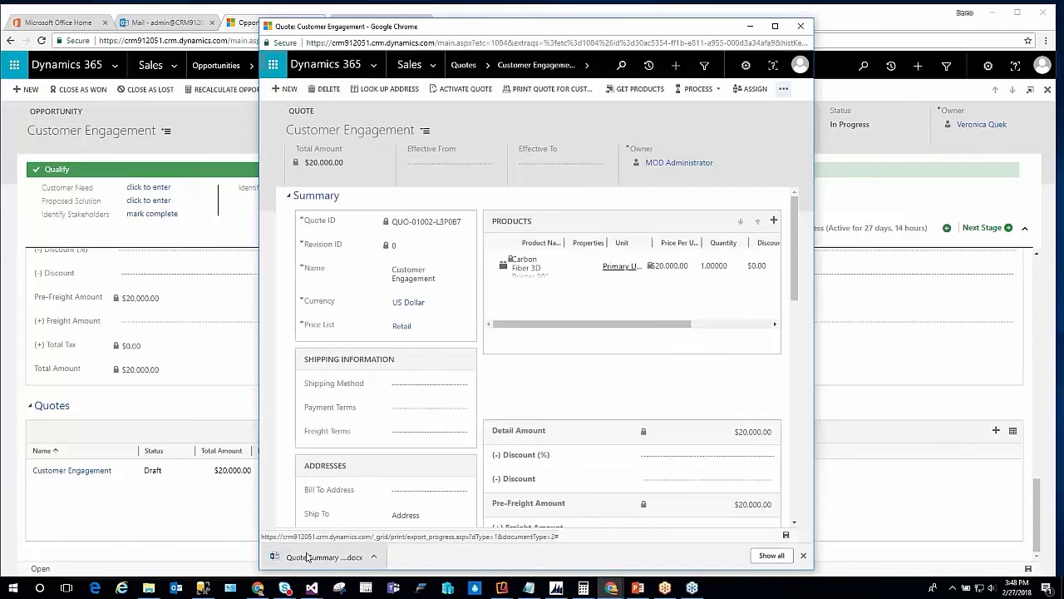
{"action": "left_click", "coordinate": [309, 556]}
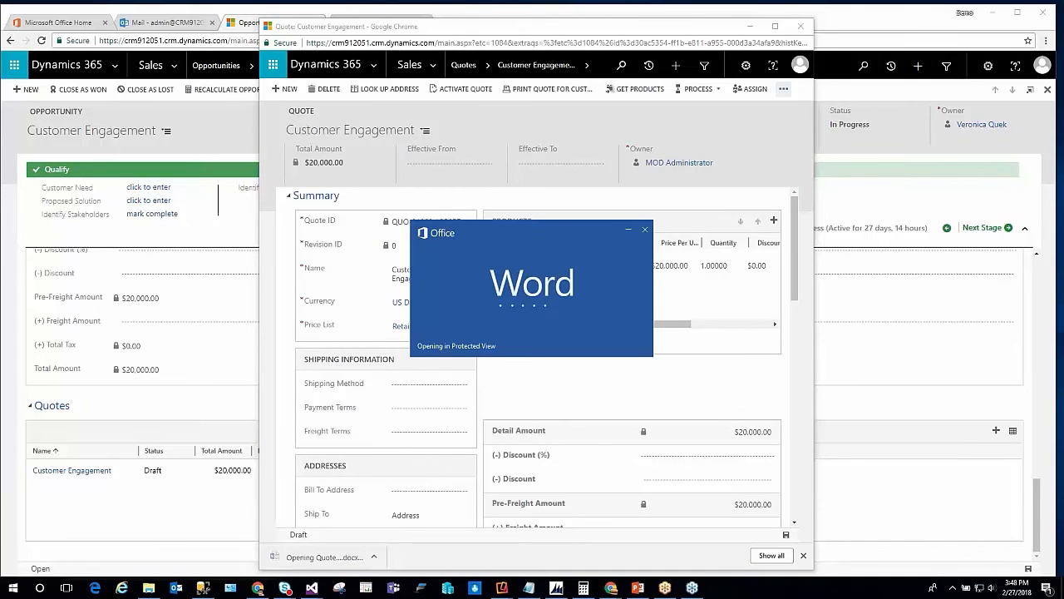
Review the quote document in Word, and close both the document and the quote window
{"action": "scroll", "coordinate": [558, 357], "scroll_direction": "down", "scroll_amount": 3}
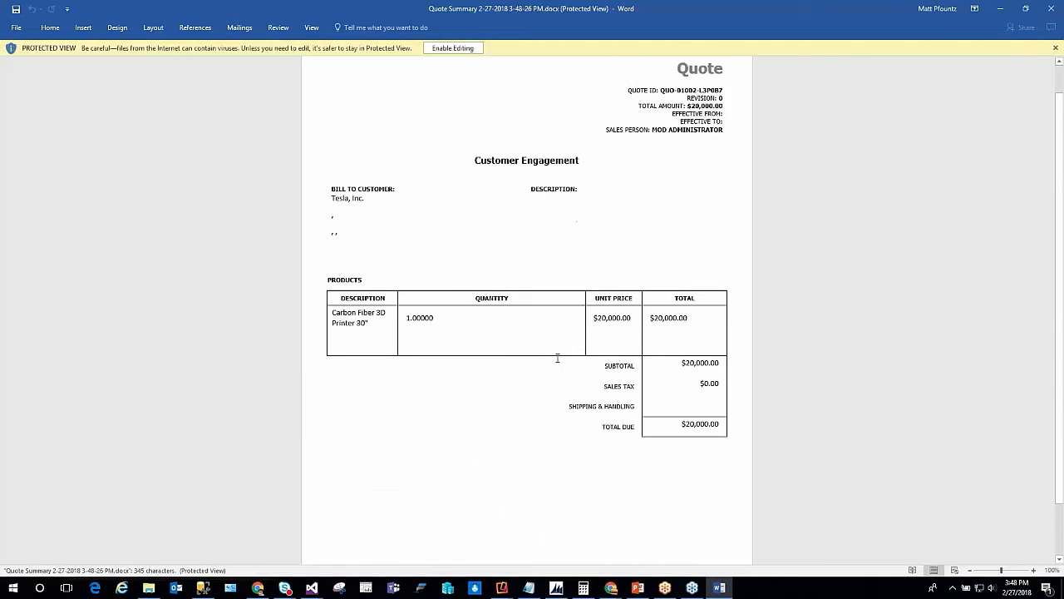
{"action": "scroll", "coordinate": [435, 339], "scroll_direction": "up", "scroll_amount": 3}
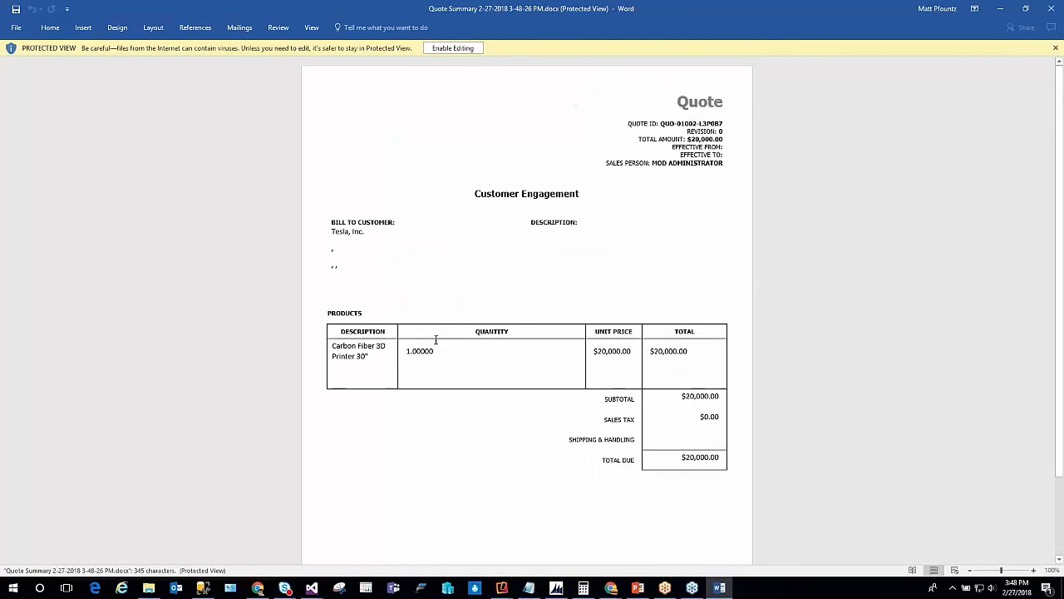
{"action": "left_click", "coordinate": [1045, 8]}
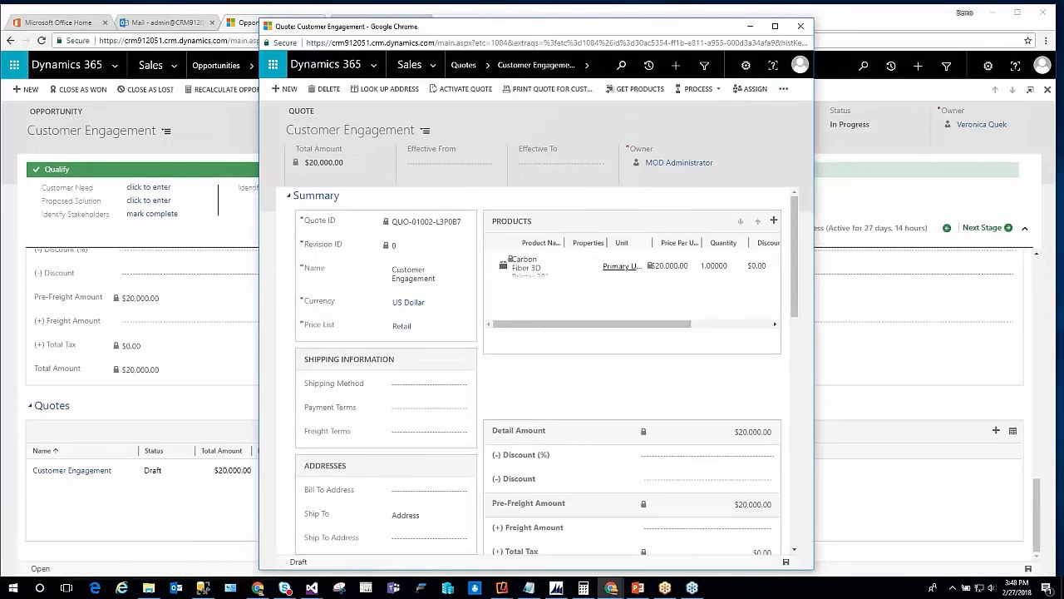
{"action": "left_click", "coordinate": [800, 26]}
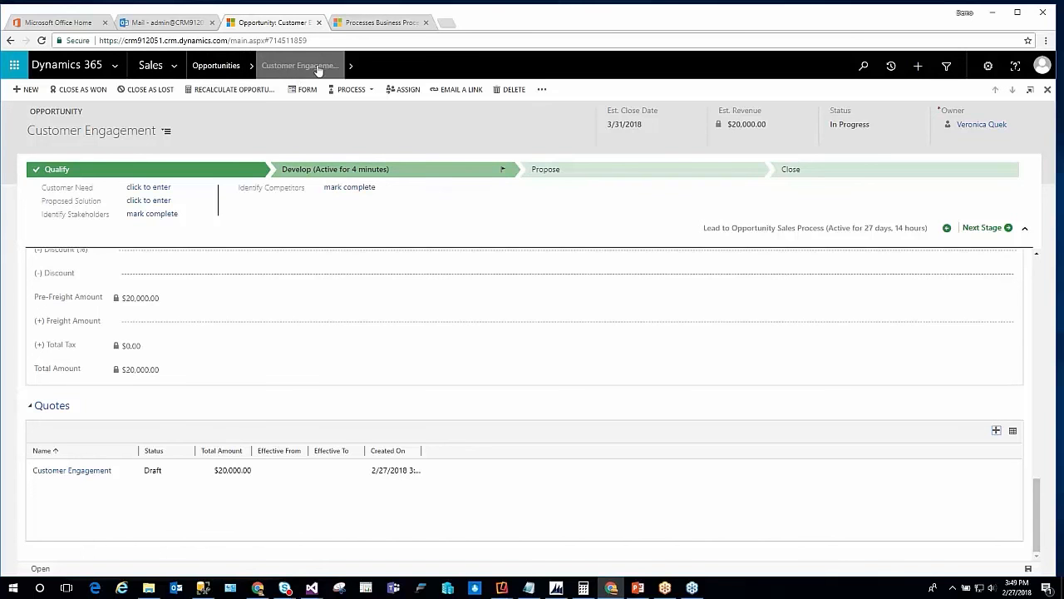
Open the Opportunities list and filter it through the Sales Pipeline chart by the 2-Qualify, 4-Propose and 1-Qualify phases in turn
{"action": "left_click", "coordinate": [218, 72]}
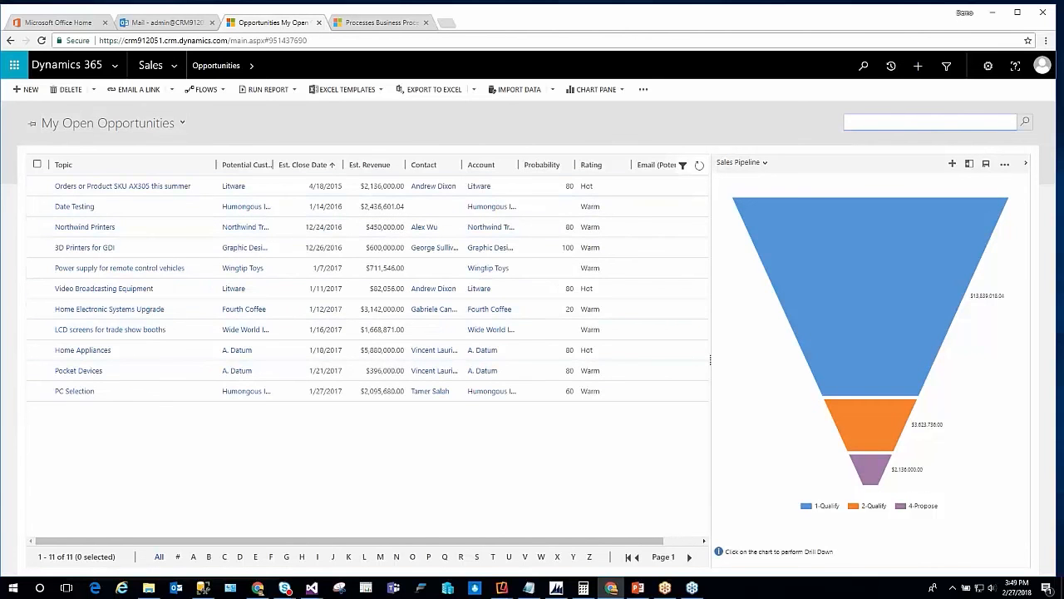
{"action": "mouse_move", "coordinate": [919, 333]}
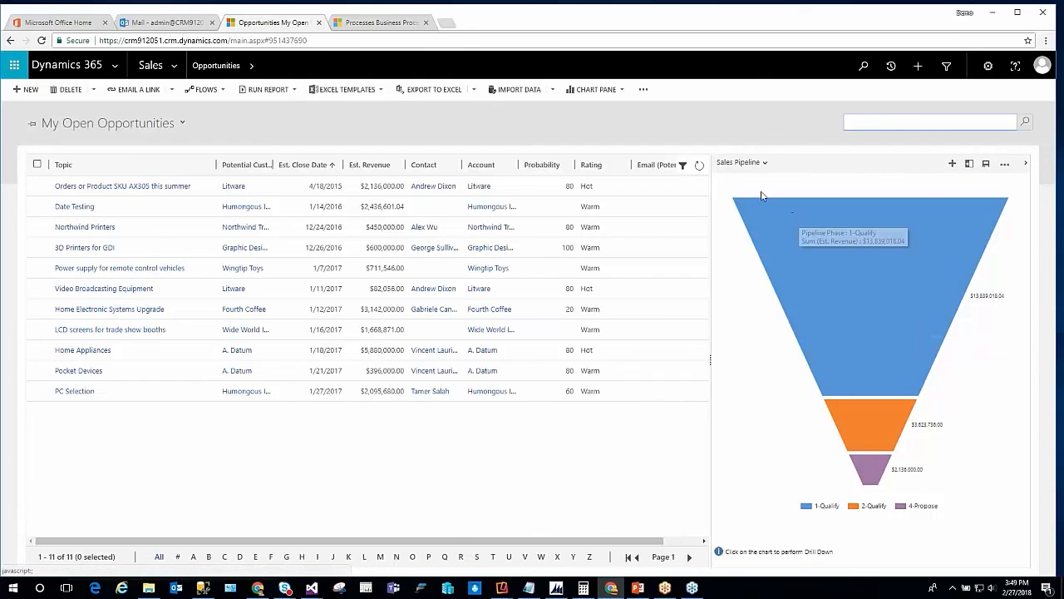
{"action": "left_click", "coordinate": [866, 431]}
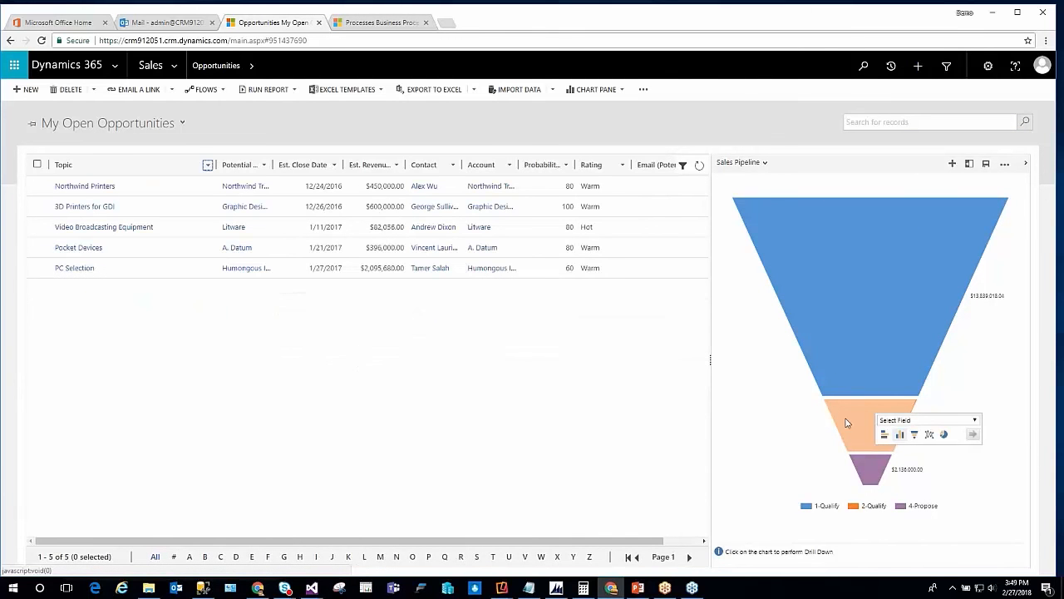
{"action": "left_click", "coordinate": [870, 464]}
{"action": "left_click", "coordinate": [870, 466]}
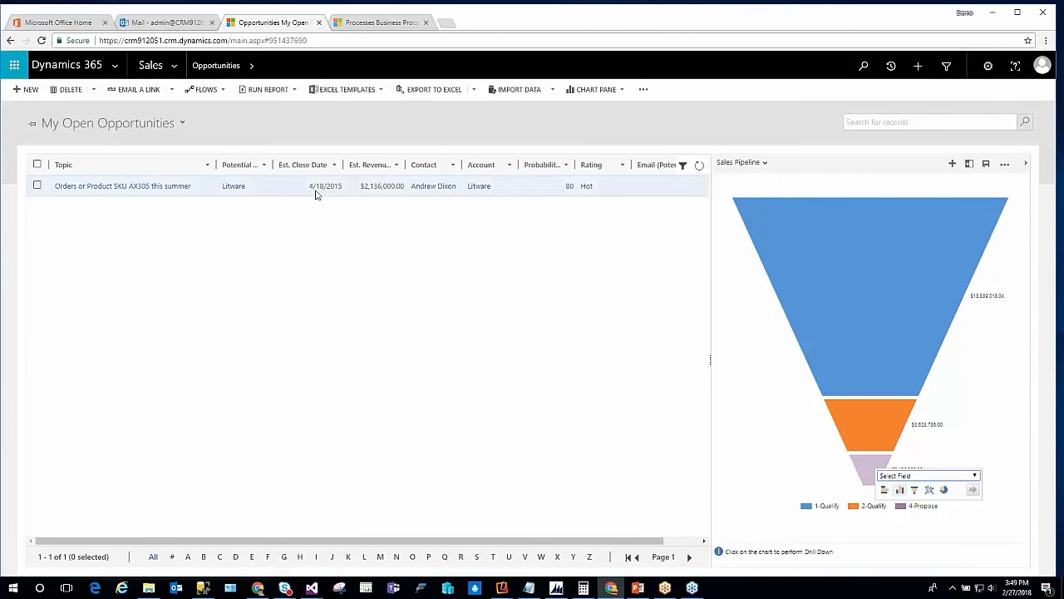
{"action": "left_click", "coordinate": [923, 291]}
{"action": "left_click", "coordinate": [869, 287]}
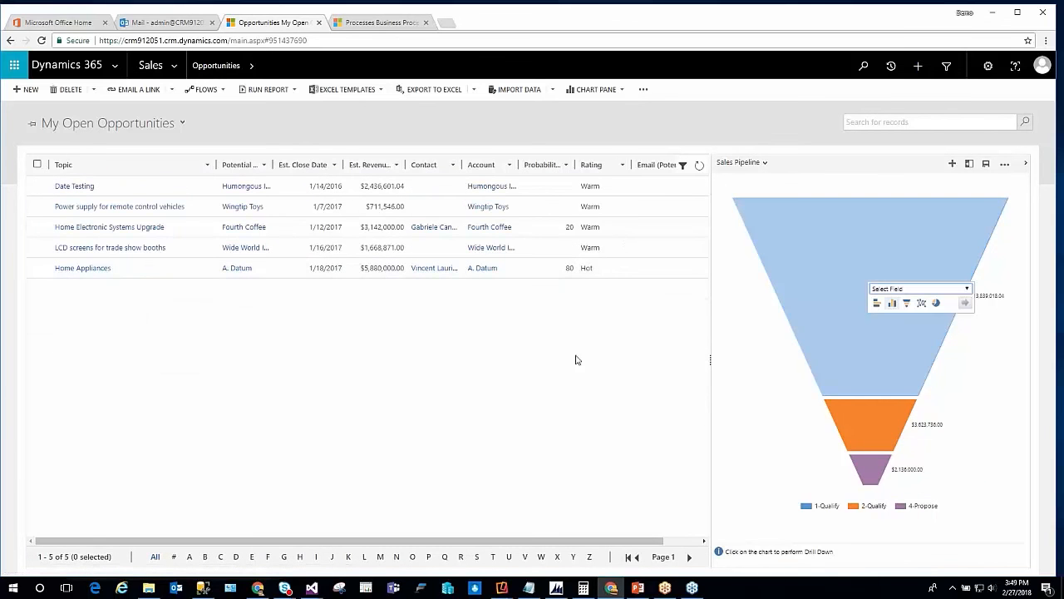
Switch the list to the Open Opportunities view, filter it by the chart's 4-Propose phase and clear that filter
{"action": "left_click", "coordinate": [115, 123]}
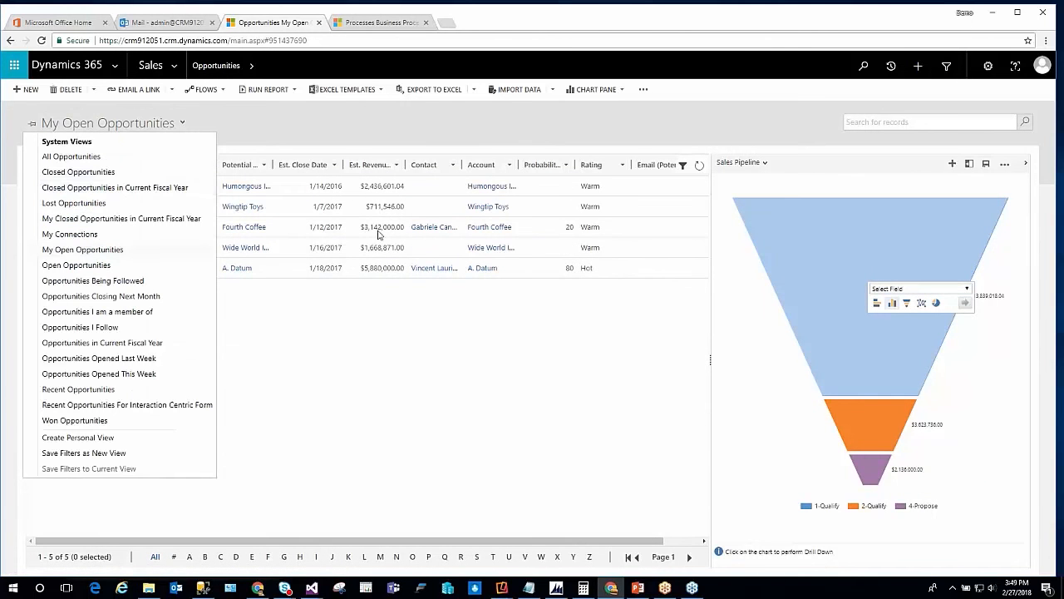
{"action": "left_click", "coordinate": [690, 413]}
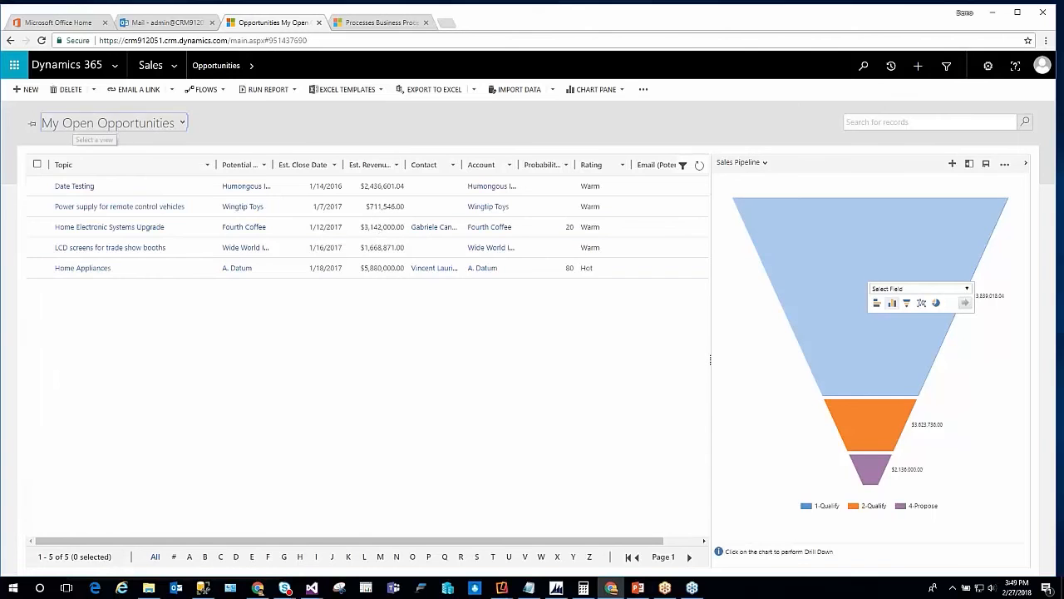
{"action": "left_click", "coordinate": [109, 125]}
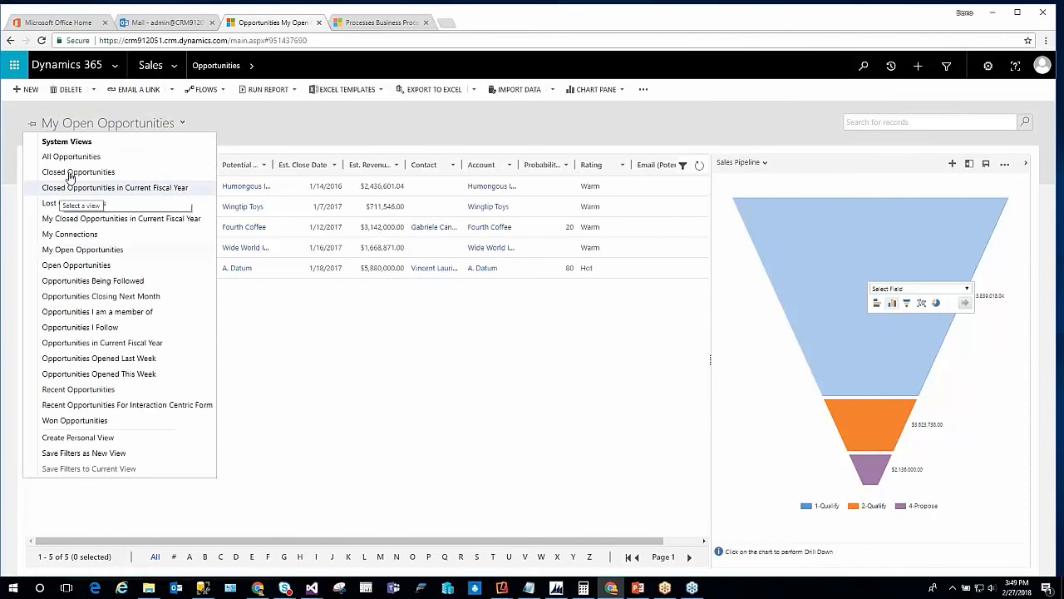
{"action": "left_click", "coordinate": [75, 264]}
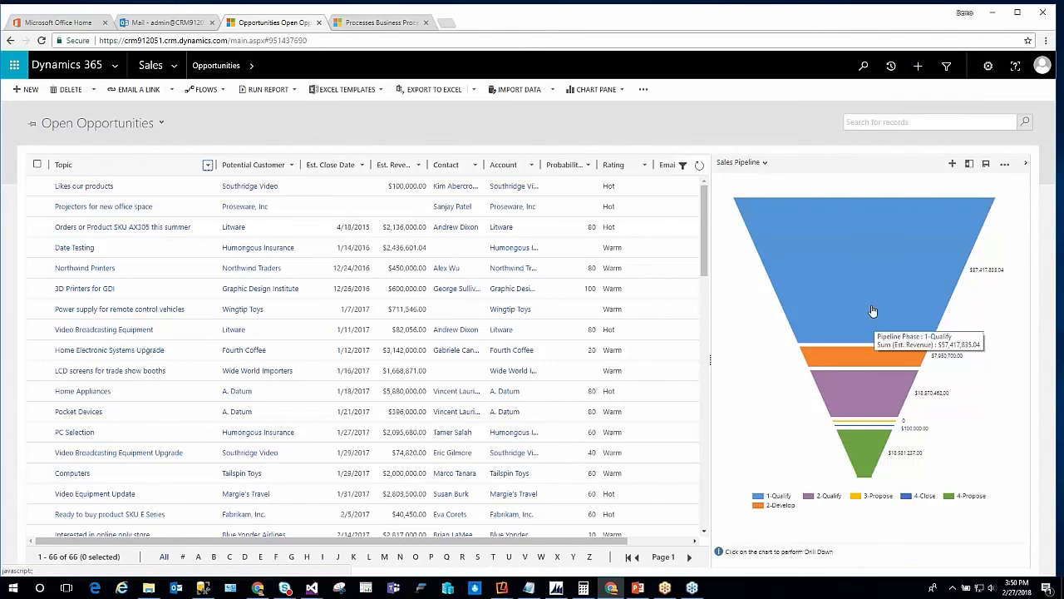
{"action": "left_click", "coordinate": [882, 453]}
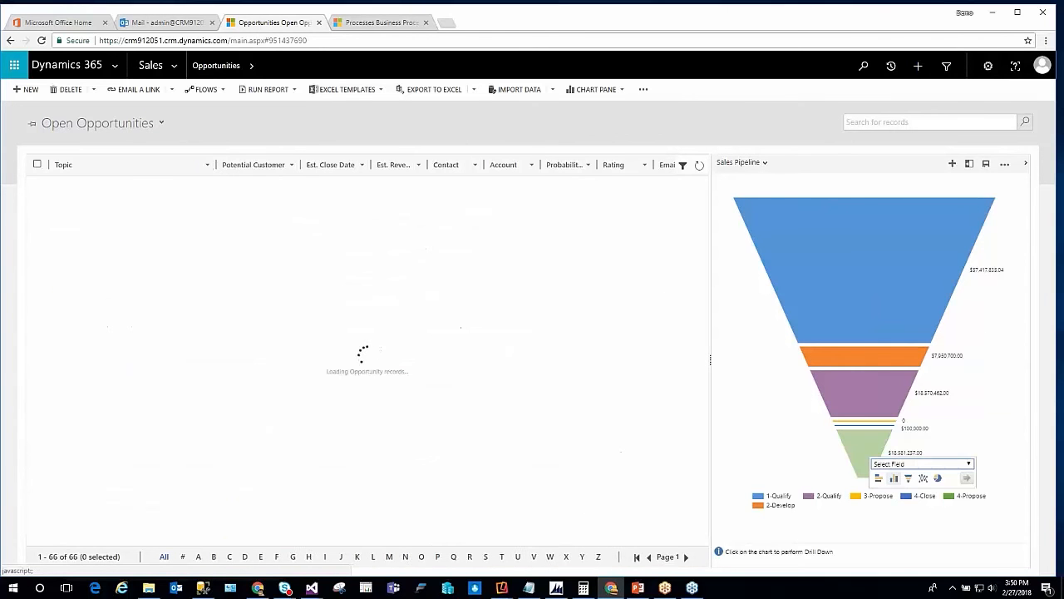
{"action": "left_click", "coordinate": [840, 450]}
Display the Sales Leaderboard chart, filter the opportunities by two different owners' bars in turn, and clear the filter
{"action": "left_click", "coordinate": [739, 163]}
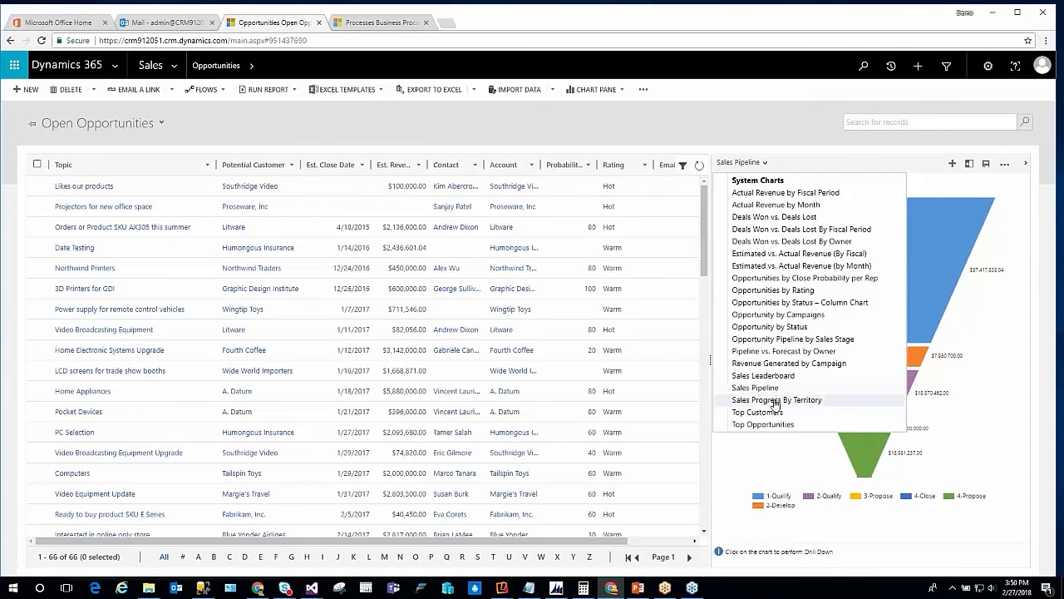
{"action": "left_click", "coordinate": [767, 375]}
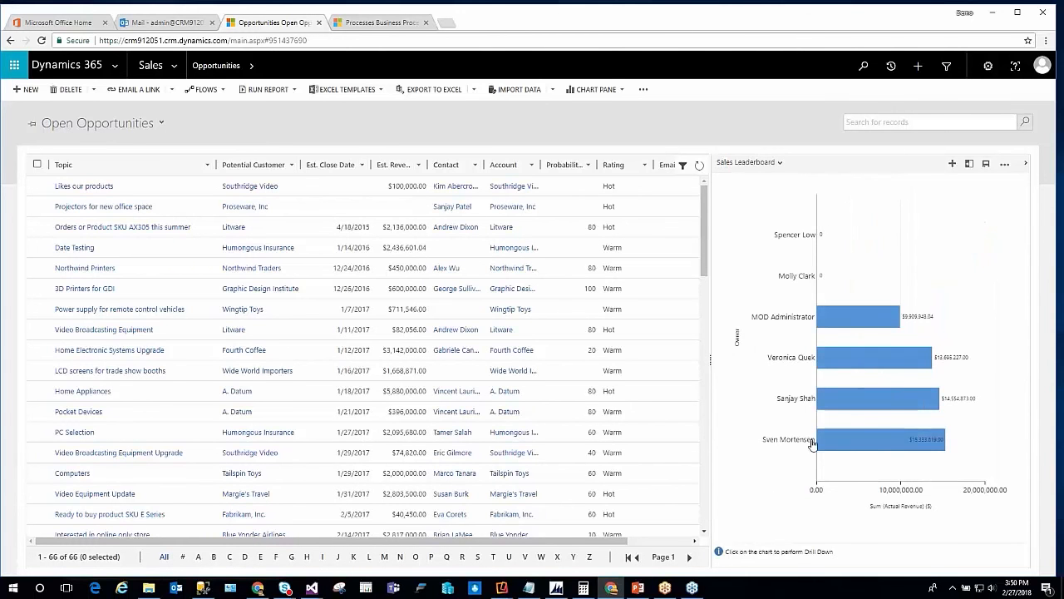
{"action": "left_click", "coordinate": [875, 445]}
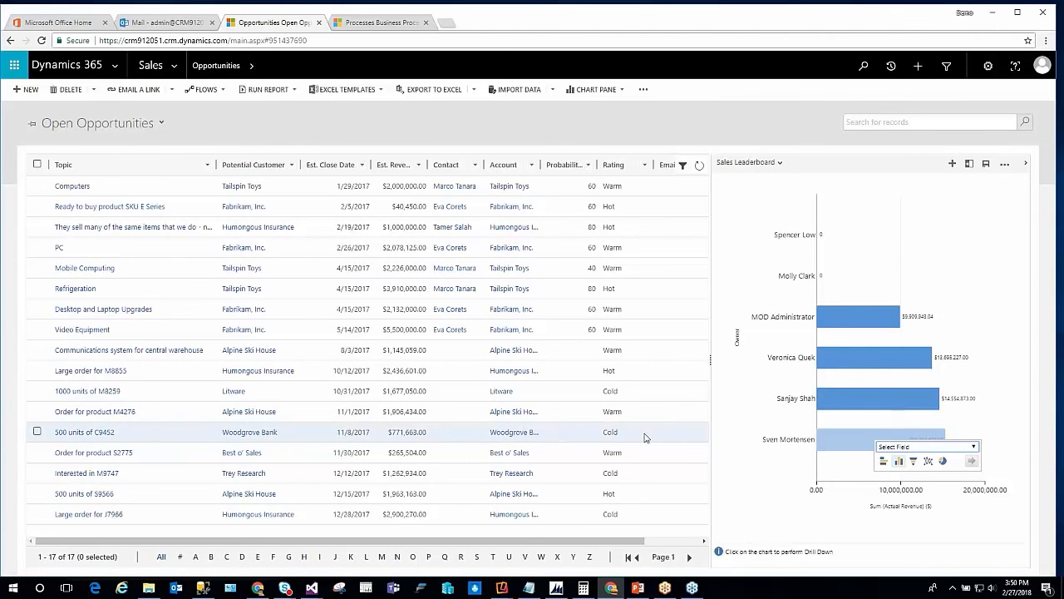
{"action": "left_click", "coordinate": [758, 429]}
{"action": "left_click", "coordinate": [868, 365]}
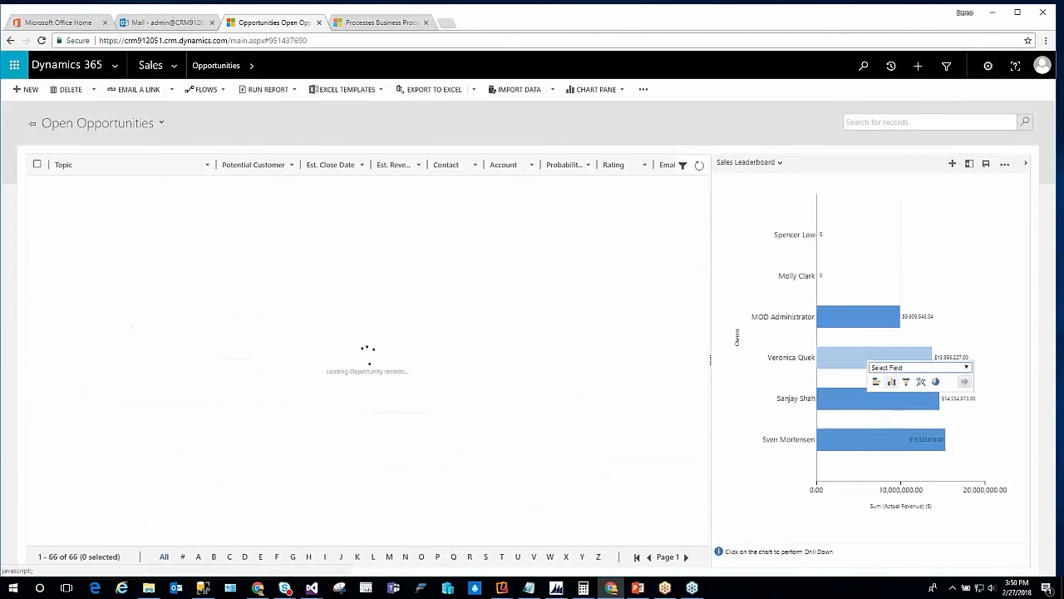
{"action": "left_click", "coordinate": [742, 388]}
Display the Sales Pipeline chart again and switch the list to the My Open Opportunities view
{"action": "left_click", "coordinate": [746, 163]}
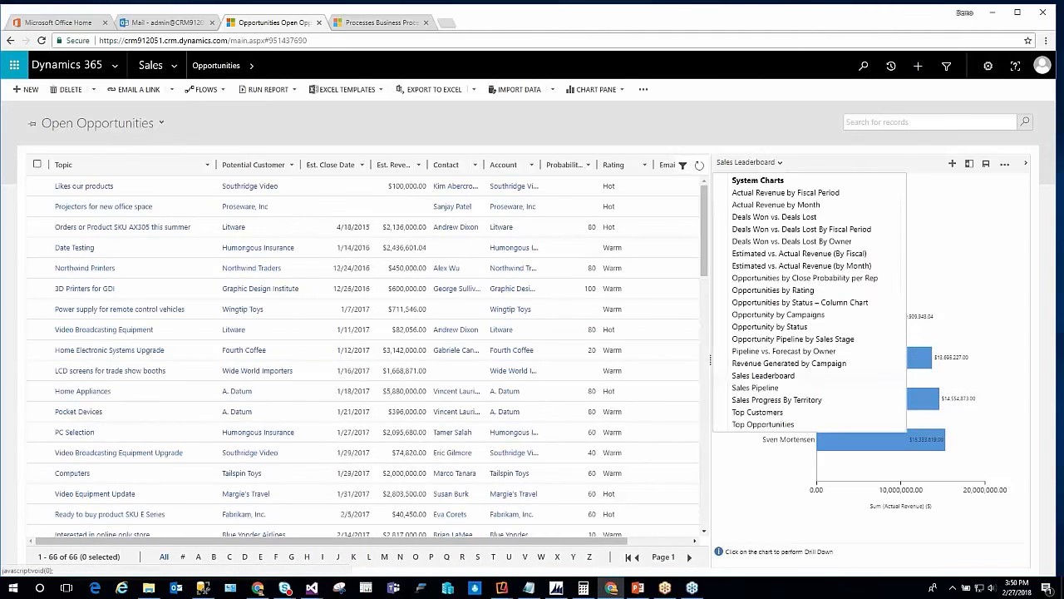
{"action": "left_click", "coordinate": [829, 169]}
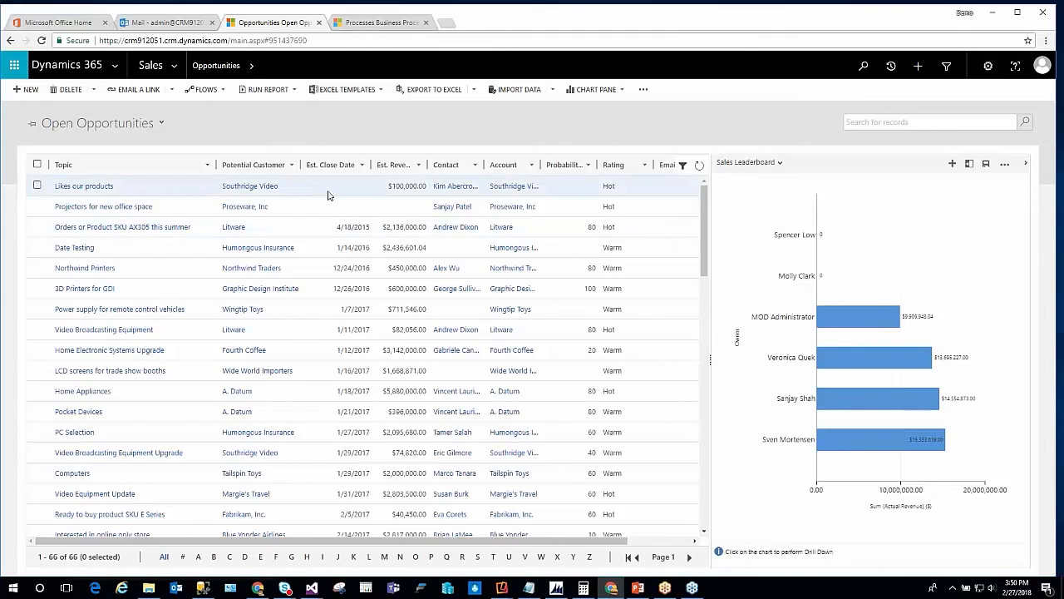
{"action": "left_click", "coordinate": [779, 162]}
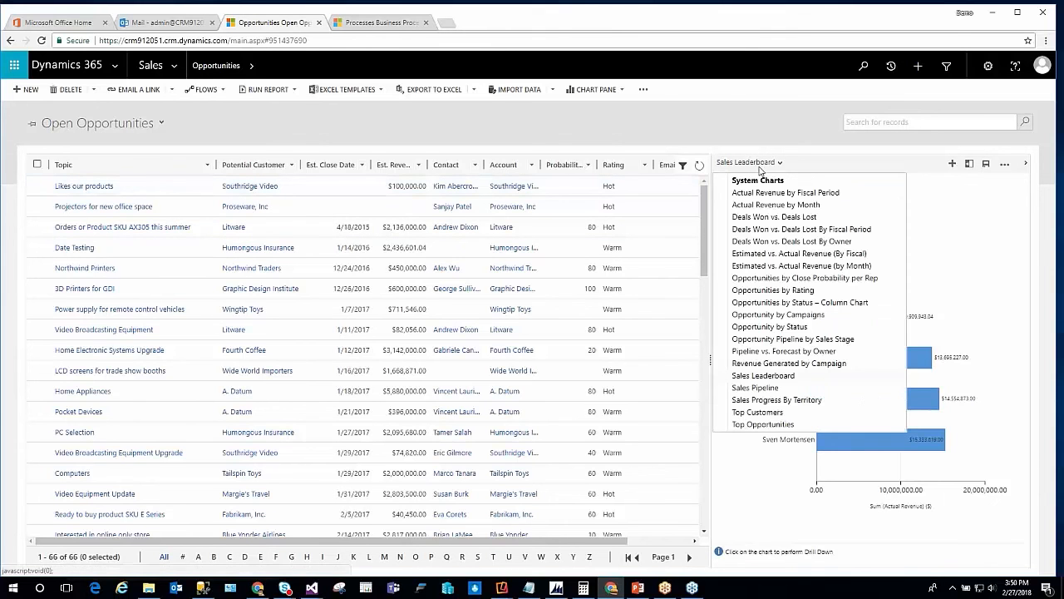
{"action": "left_click", "coordinate": [769, 388]}
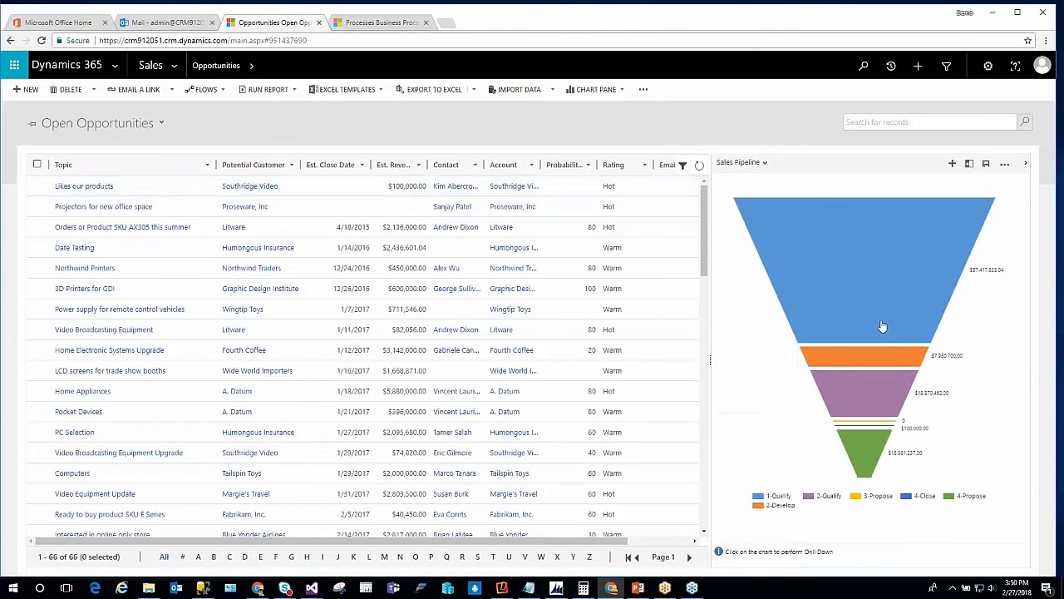
{"action": "left_click", "coordinate": [124, 123]}
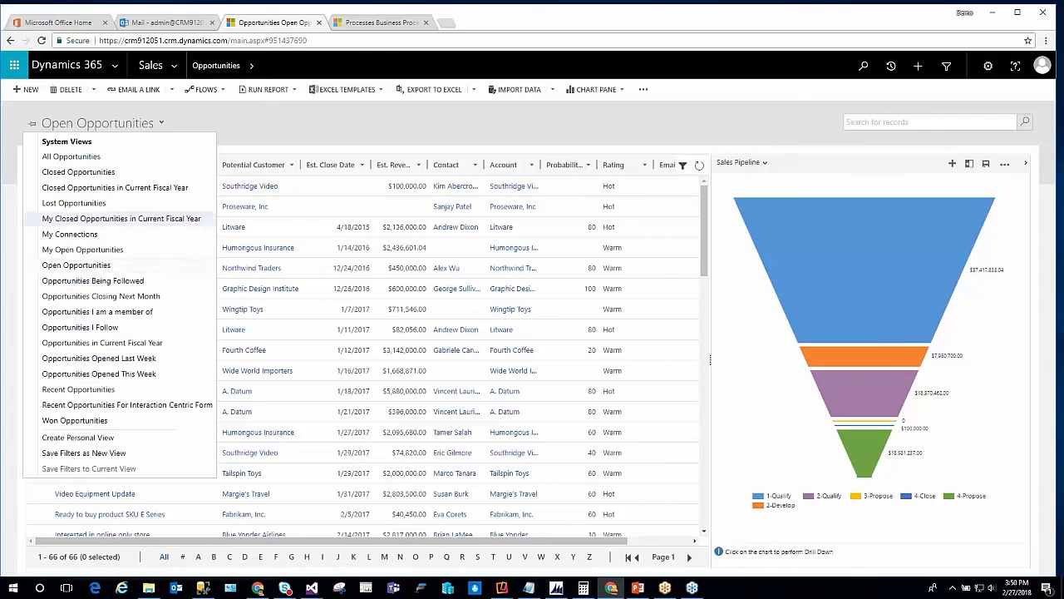
{"action": "left_click", "coordinate": [72, 250]}
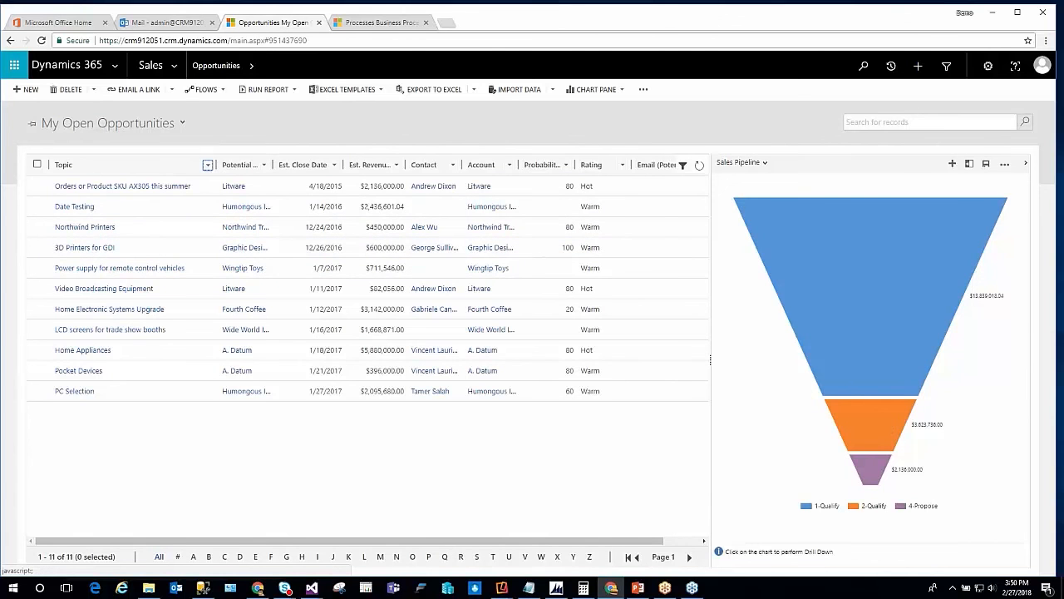
{"action": "mouse_move", "coordinate": [876, 449]}
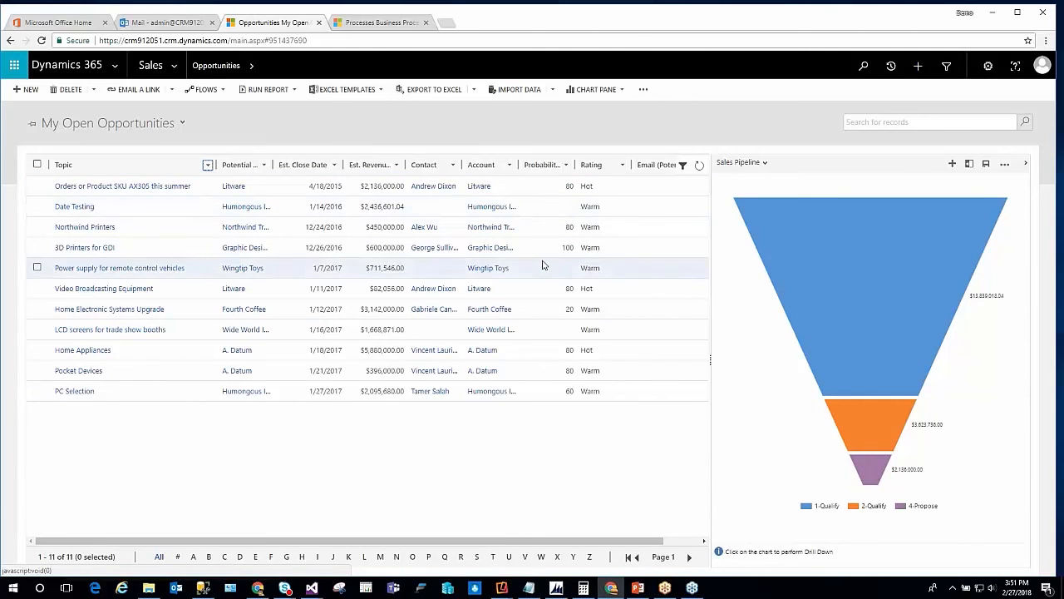
{"action": "mouse_move", "coordinate": [821, 270]}
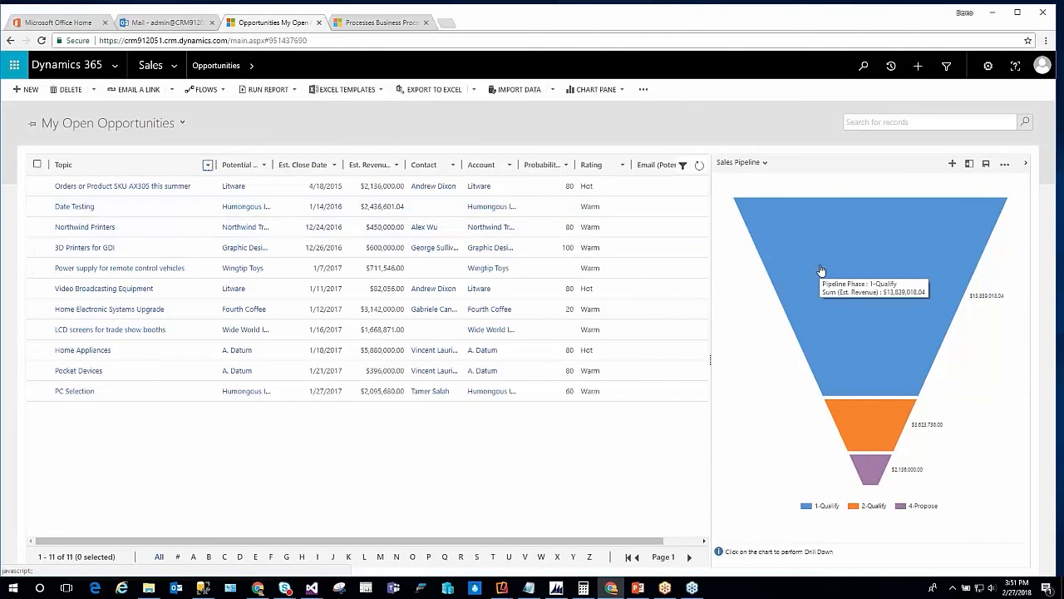
Open the Sales area's Dashboards and switch from Sales Management to the Sales Dashboard
{"action": "left_click", "coordinate": [177, 66]}
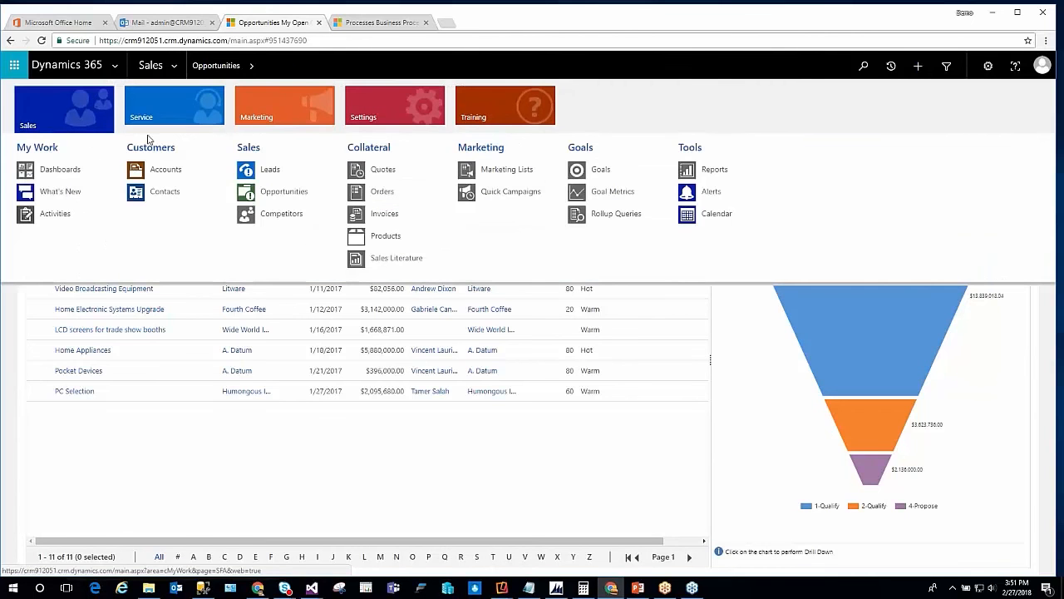
{"action": "left_click", "coordinate": [52, 169]}
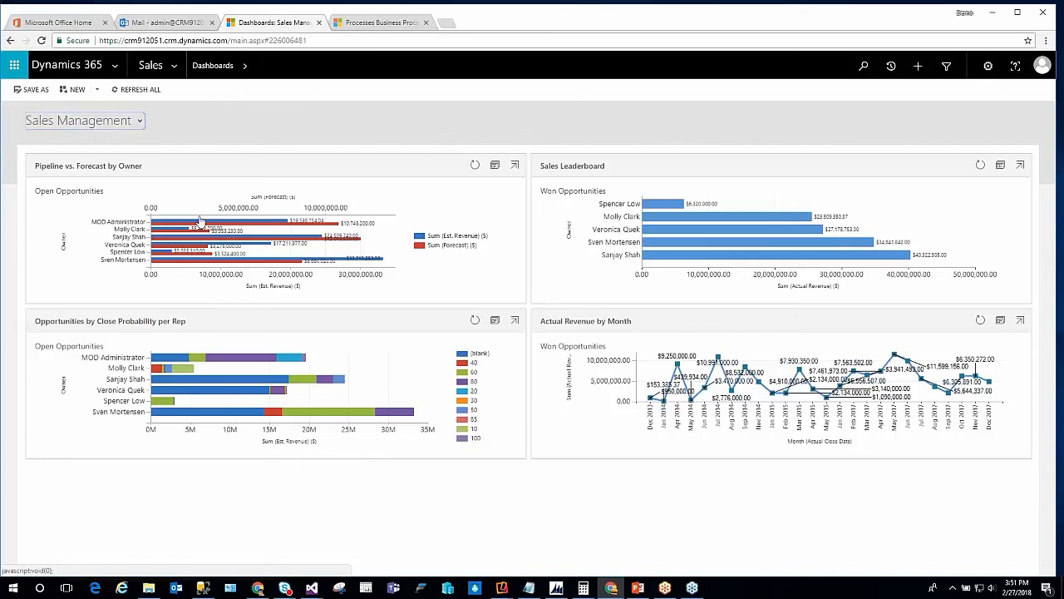
{"action": "left_click", "coordinate": [116, 121]}
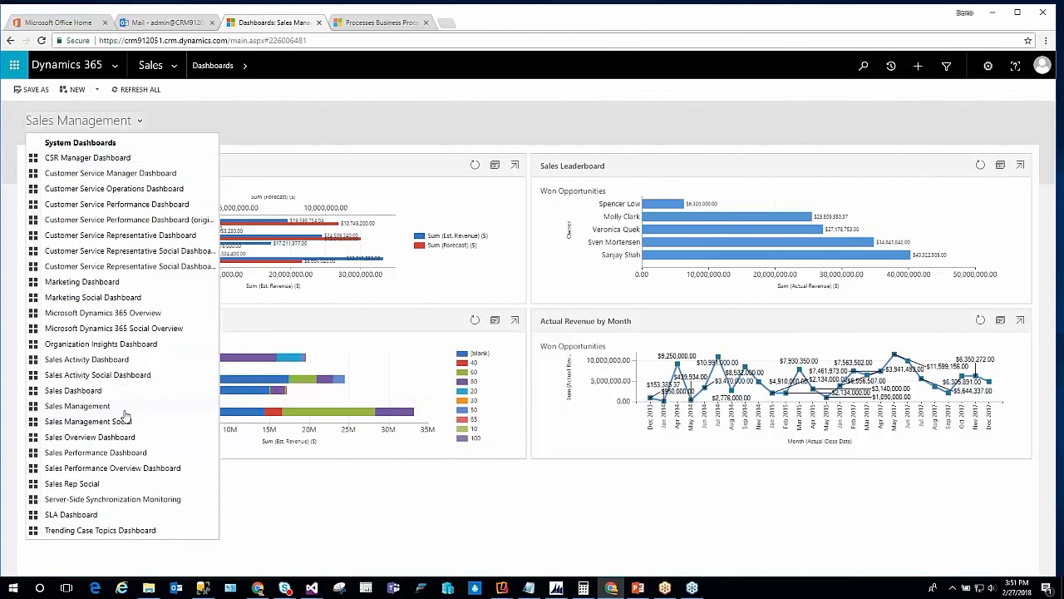
{"action": "left_click", "coordinate": [73, 391]}
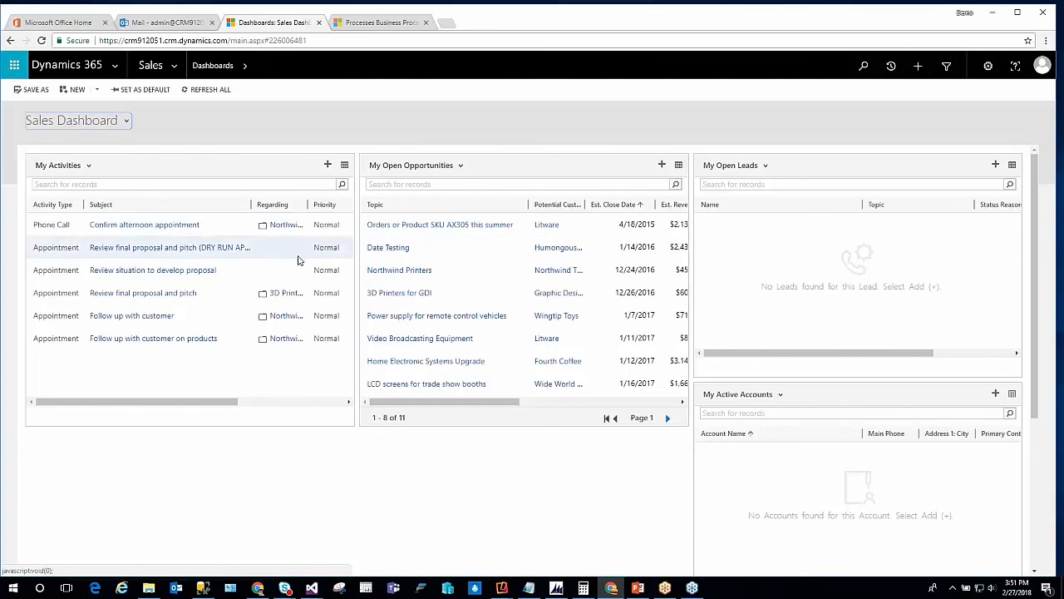
Switch to the Sales Activity Dashboard and review its sales KPI charts and activities list
{"action": "left_click", "coordinate": [106, 121]}
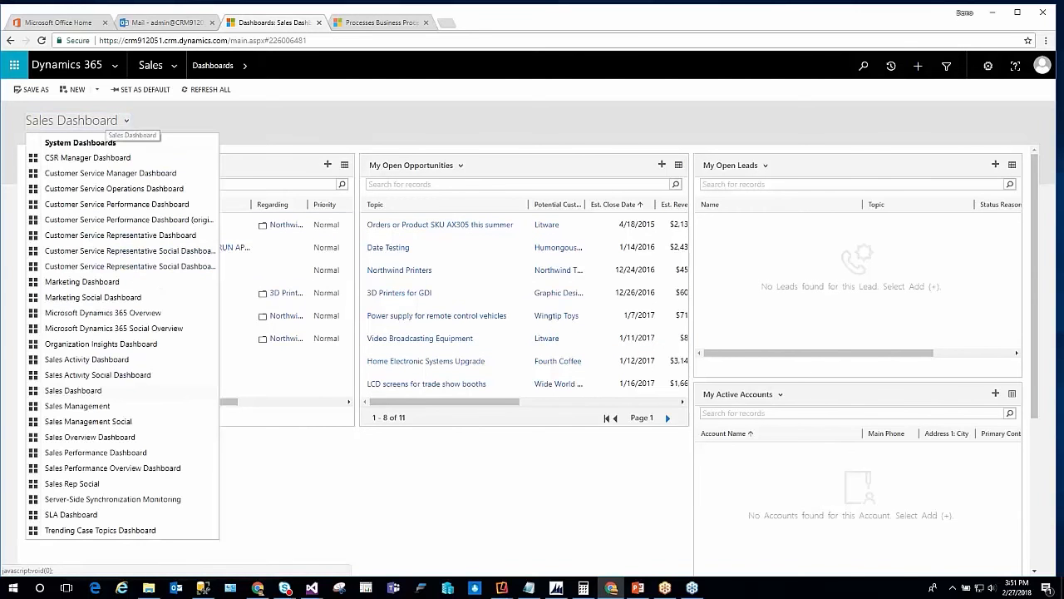
{"action": "left_click", "coordinate": [88, 360]}
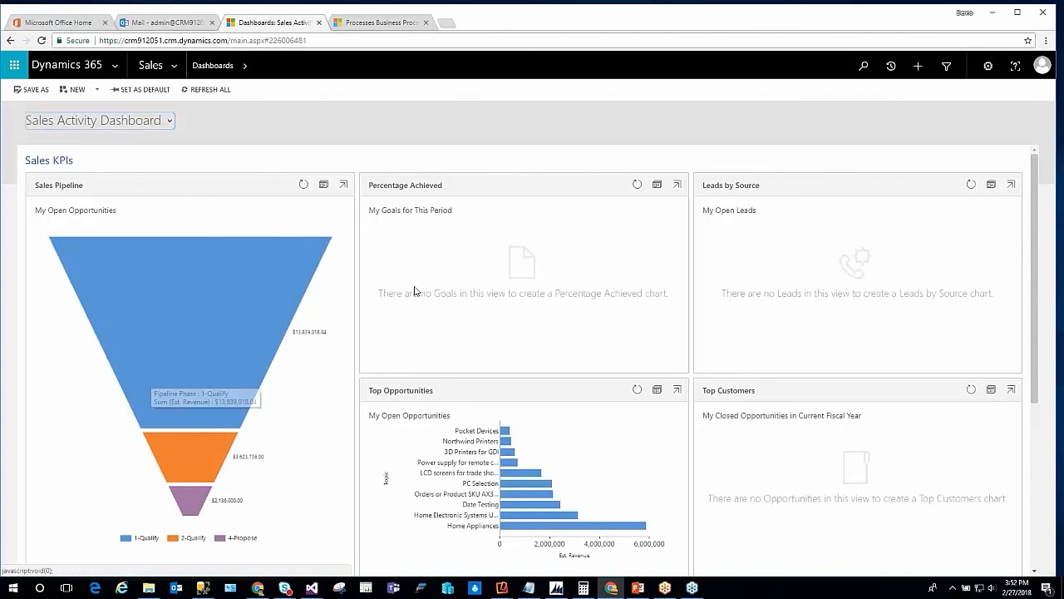
{"action": "scroll", "coordinate": [752, 480], "scroll_direction": "down", "scroll_amount": 3}
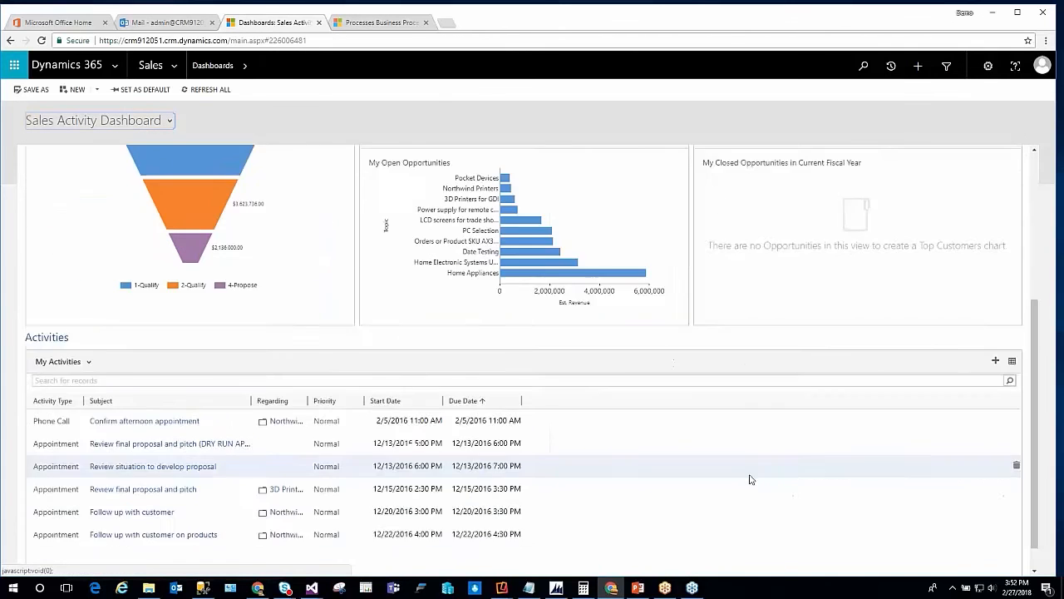
{"action": "scroll", "coordinate": [750, 479], "scroll_direction": "down", "scroll_amount": 1}
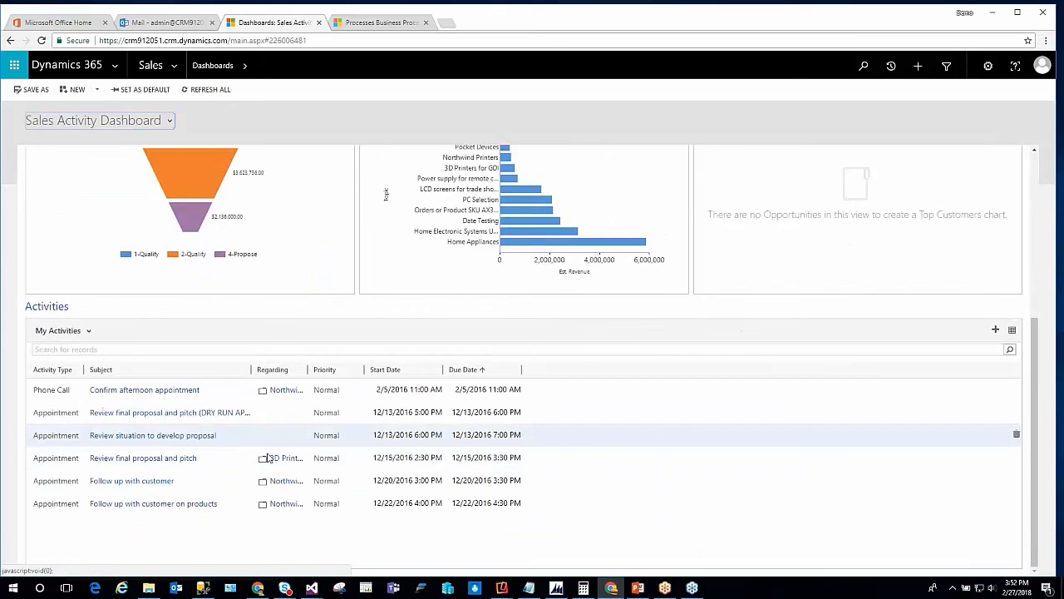
{"action": "scroll", "coordinate": [266, 457], "scroll_direction": "up", "scroll_amount": 4}
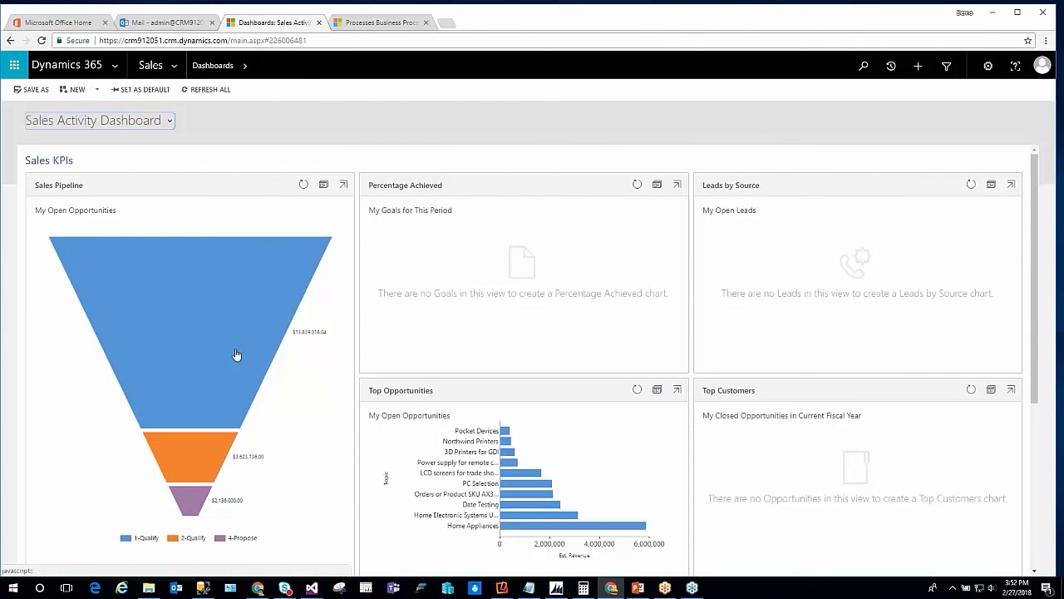
{"action": "mouse_move", "coordinate": [209, 308]}
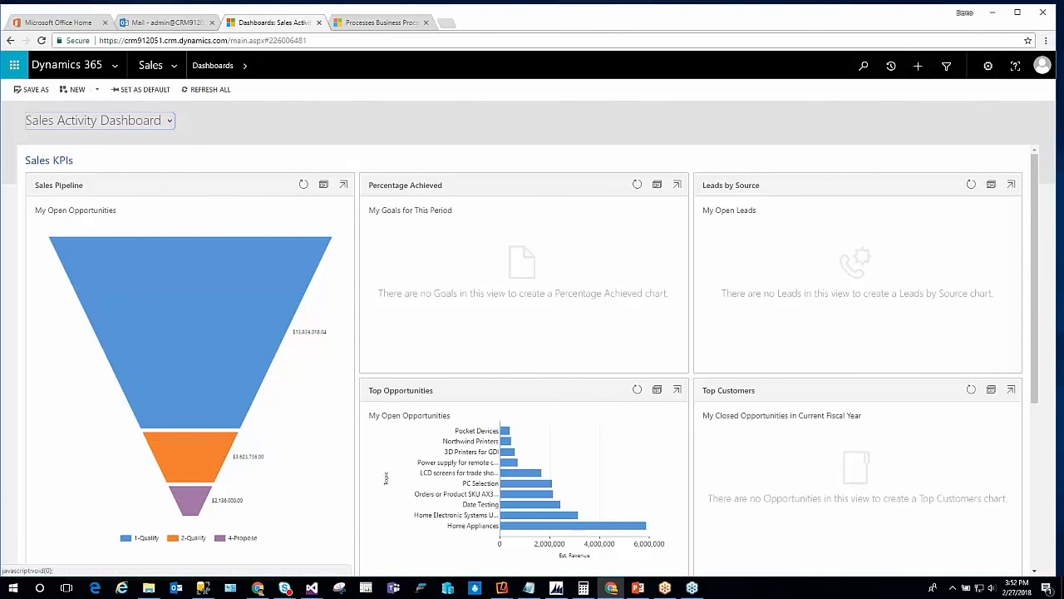
Open the Goals list and the goal record owned by MOD Administrator
{"action": "left_click", "coordinate": [177, 65]}
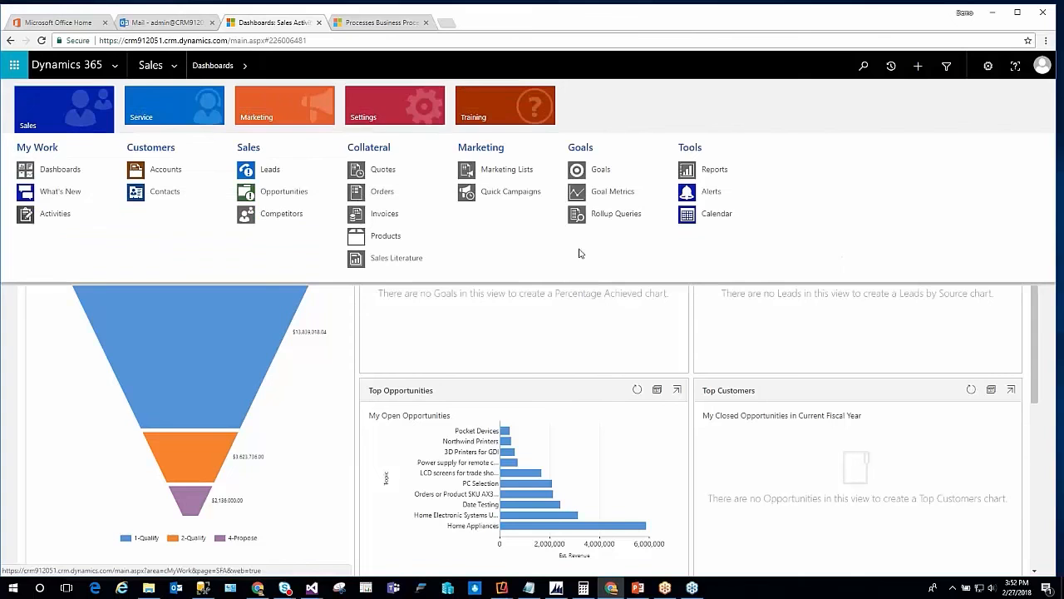
{"action": "left_click", "coordinate": [604, 171]}
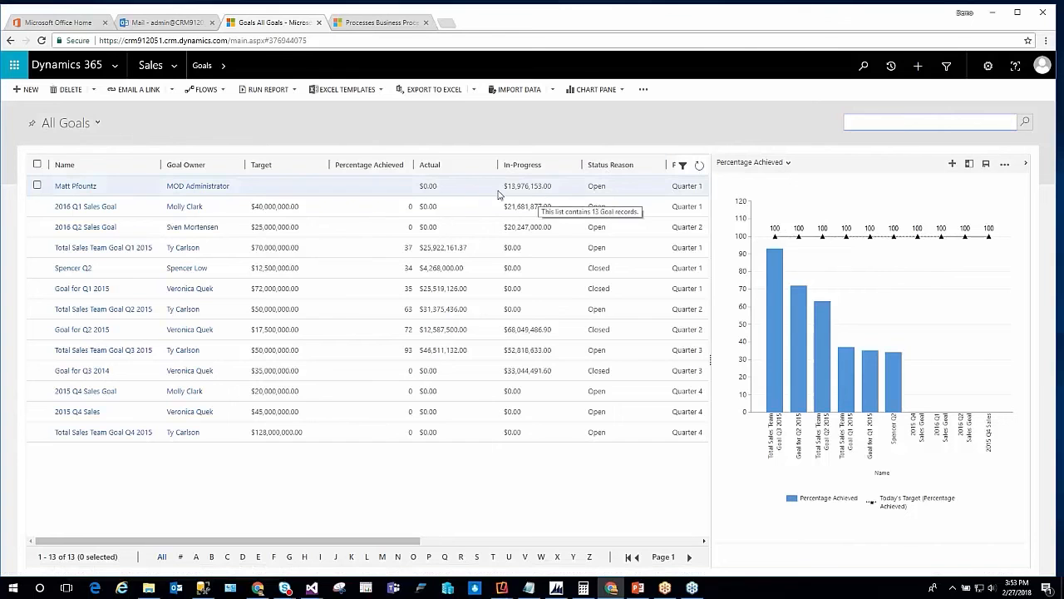
{"action": "double_click", "coordinate": [429, 186]}
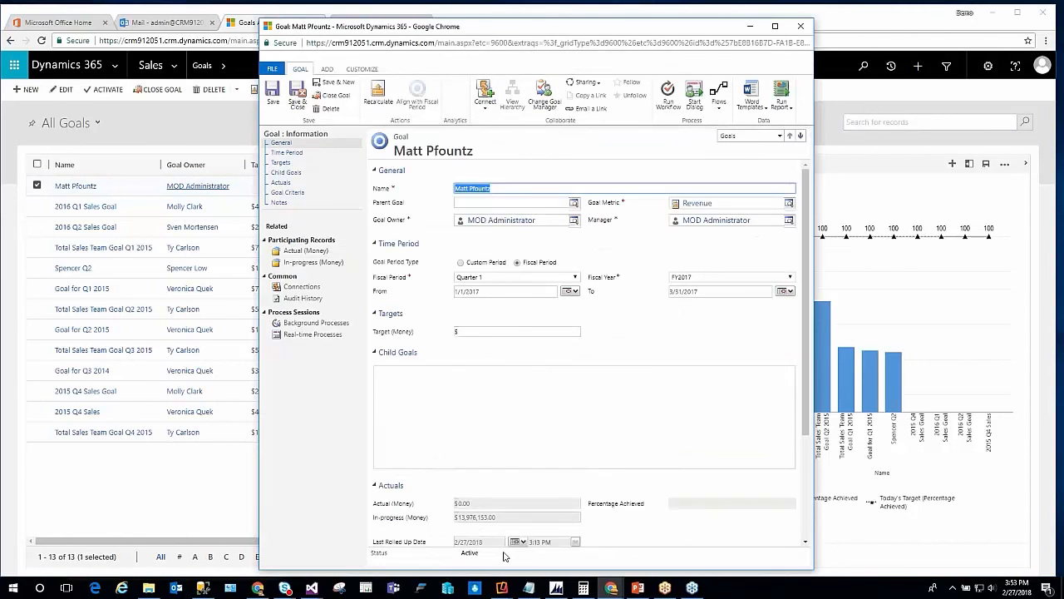
{"action": "scroll", "coordinate": [496, 405], "scroll_direction": "down", "scroll_amount": 2}
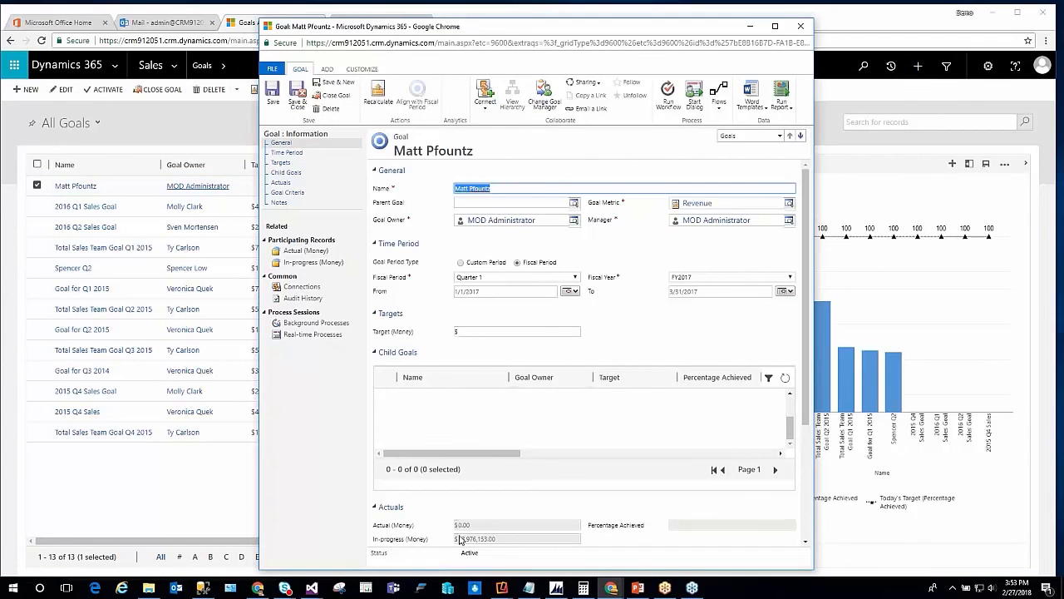
Set the goal's Target (Money) to $20,000,000.00 and save the record
{"action": "left_click", "coordinate": [489, 332]}
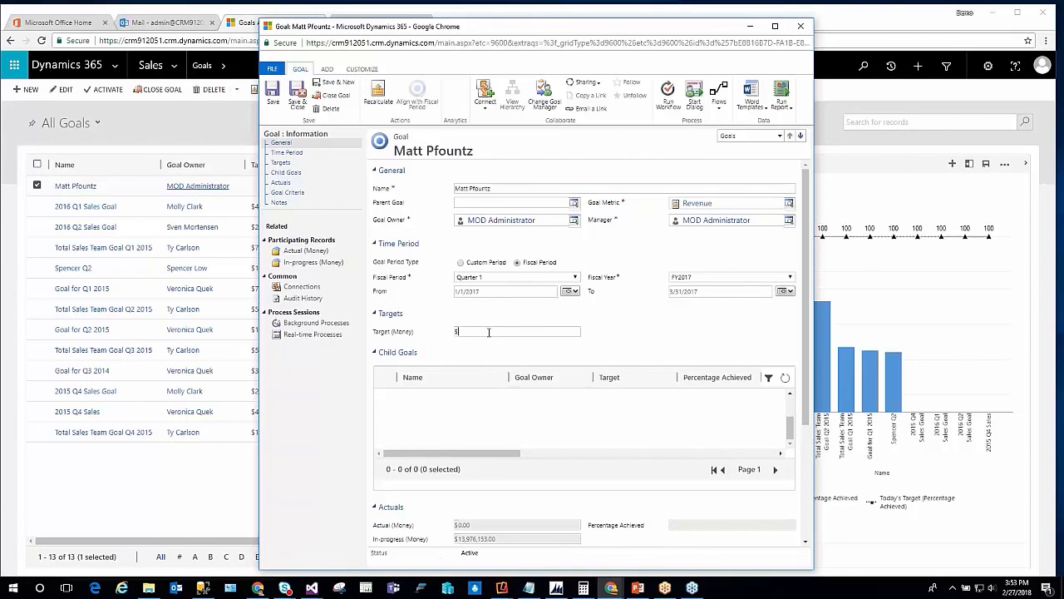
{"action": "type", "text": "200000"}
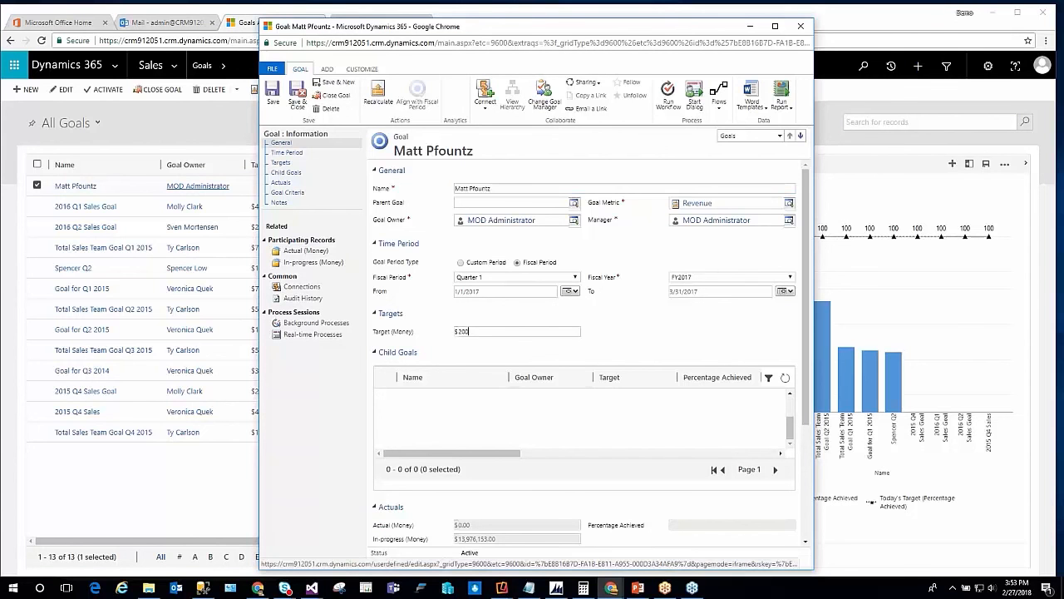
{"action": "key", "text": "Tab"}
{"action": "left_click", "coordinate": [471, 331]}
{"action": "type", "text": "000.00"}
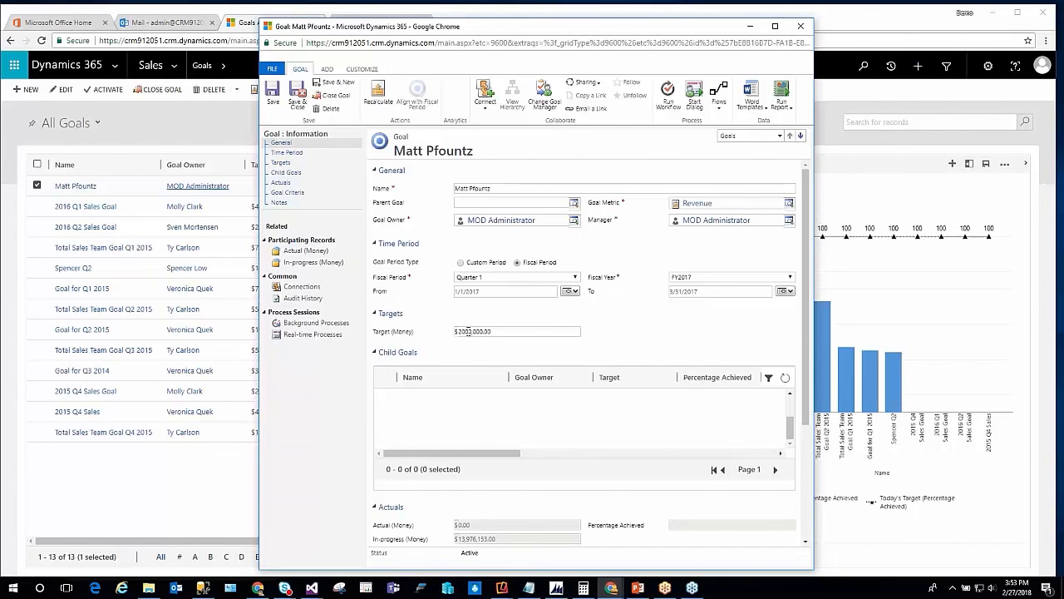
{"action": "key", "text": "Tab"}
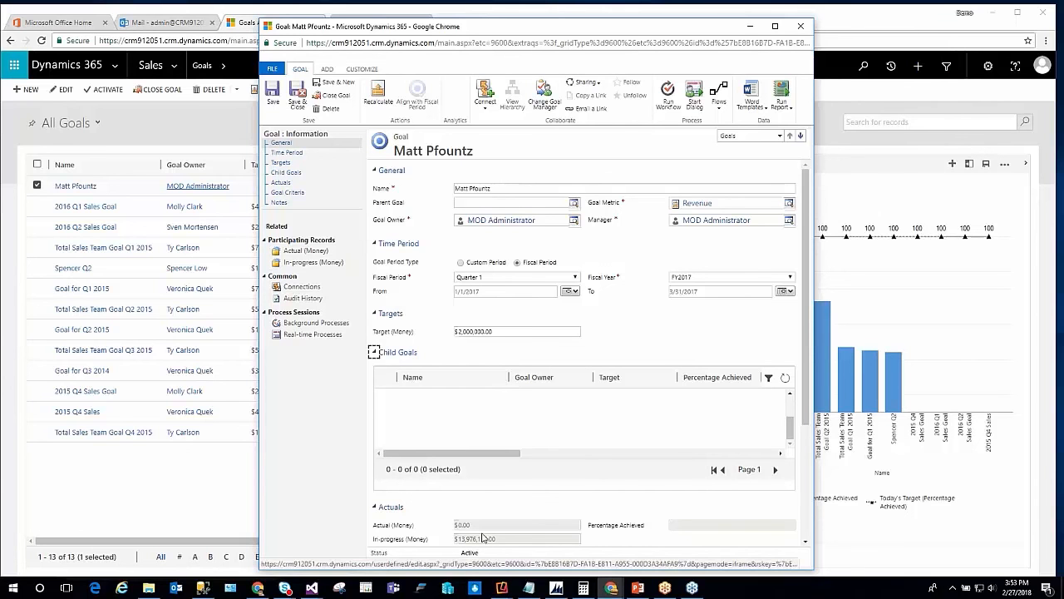
{"action": "left_click", "coordinate": [463, 330]}
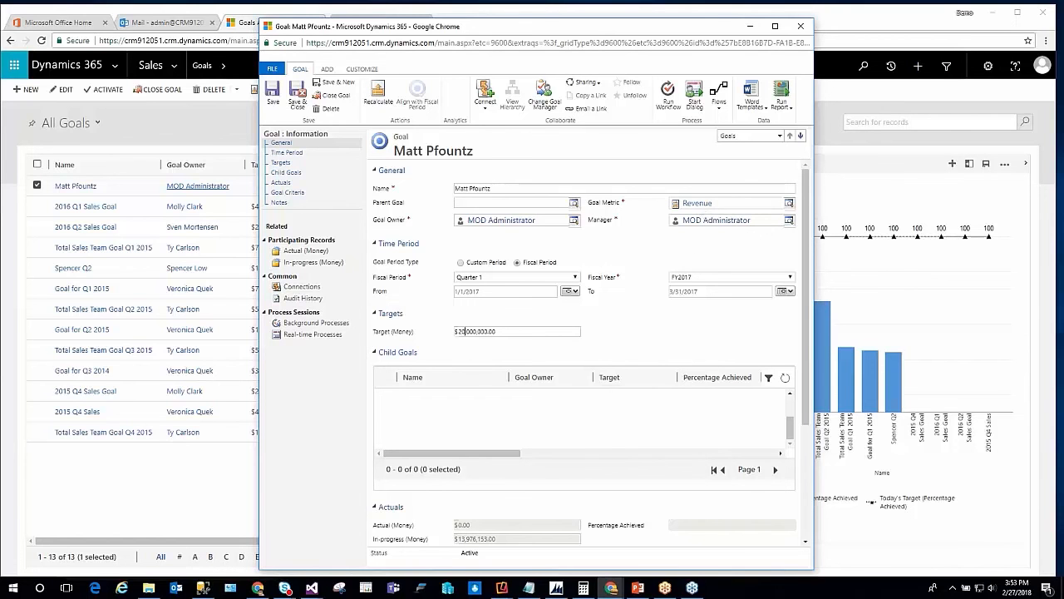
{"action": "key", "text": "ctrl+s"}
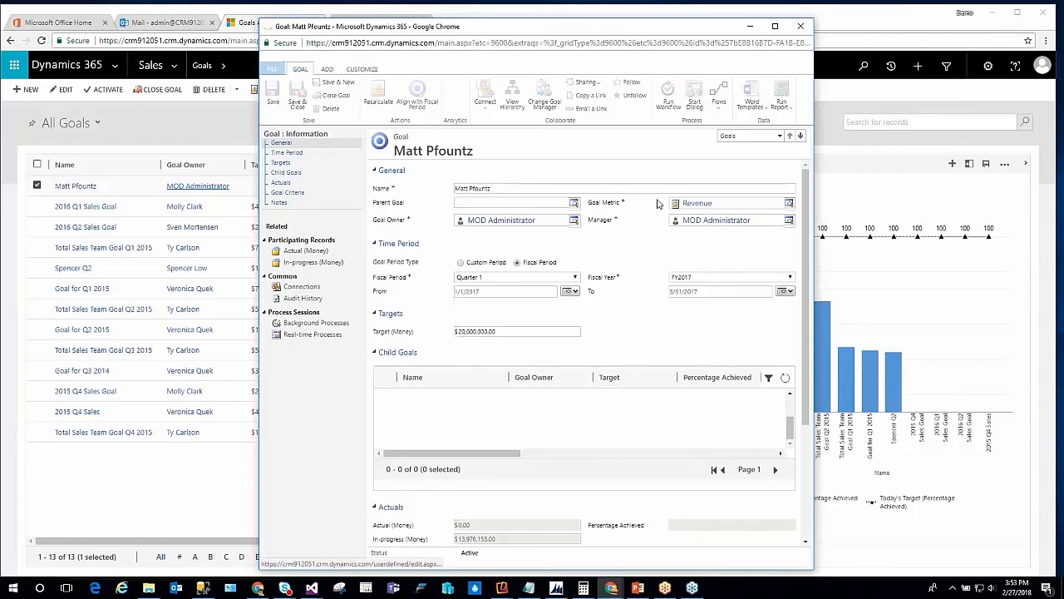
Inspect the goal's Revenue metric definition and its rollup fields, and close the metric and goal windows
{"action": "left_click", "coordinate": [696, 203]}
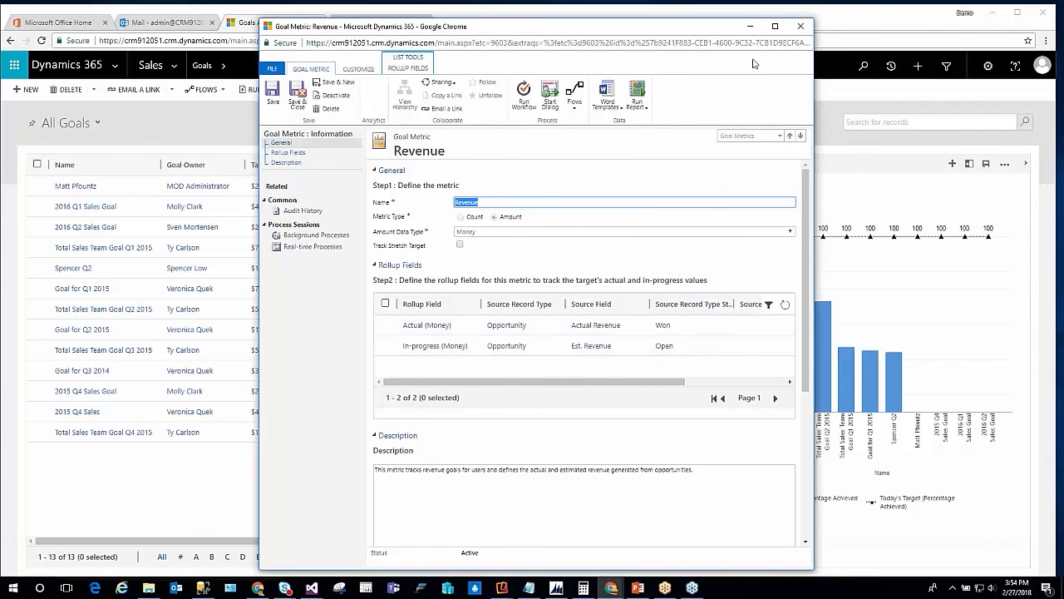
{"action": "left_click", "coordinate": [803, 30]}
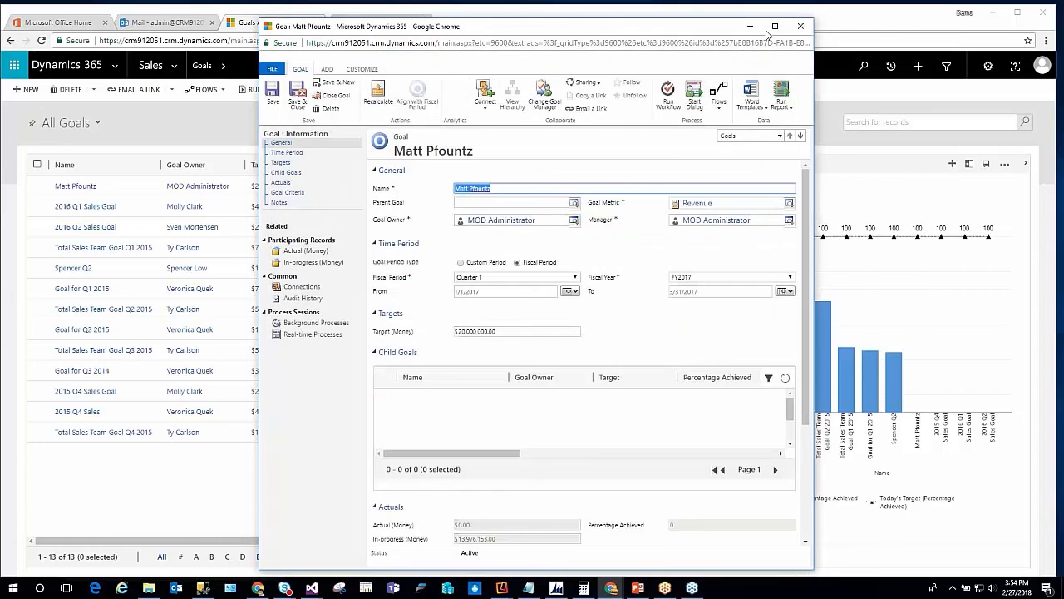
{"action": "left_click", "coordinate": [801, 23]}
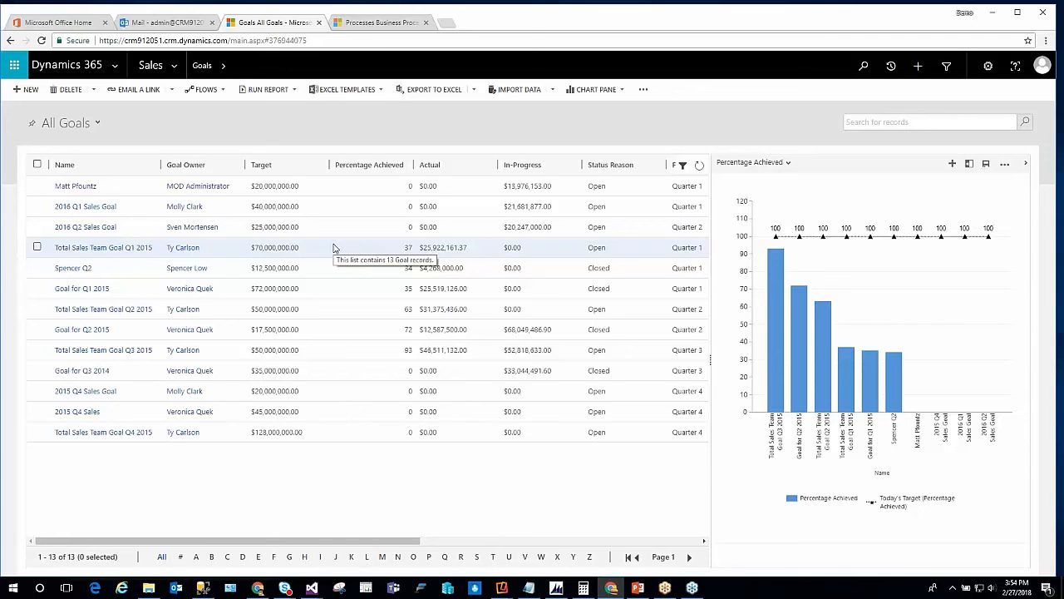
Return to the Sales Dashboards, dismiss the trial welcome tour and show the list of system dashboards
{"action": "left_click", "coordinate": [114, 65]}
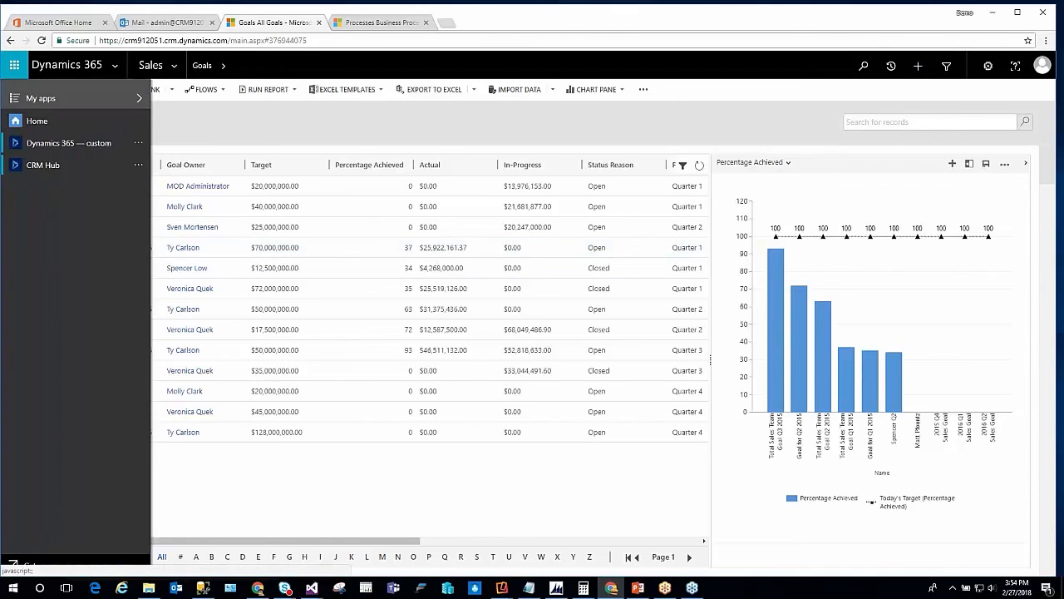
{"action": "left_click", "coordinate": [166, 63]}
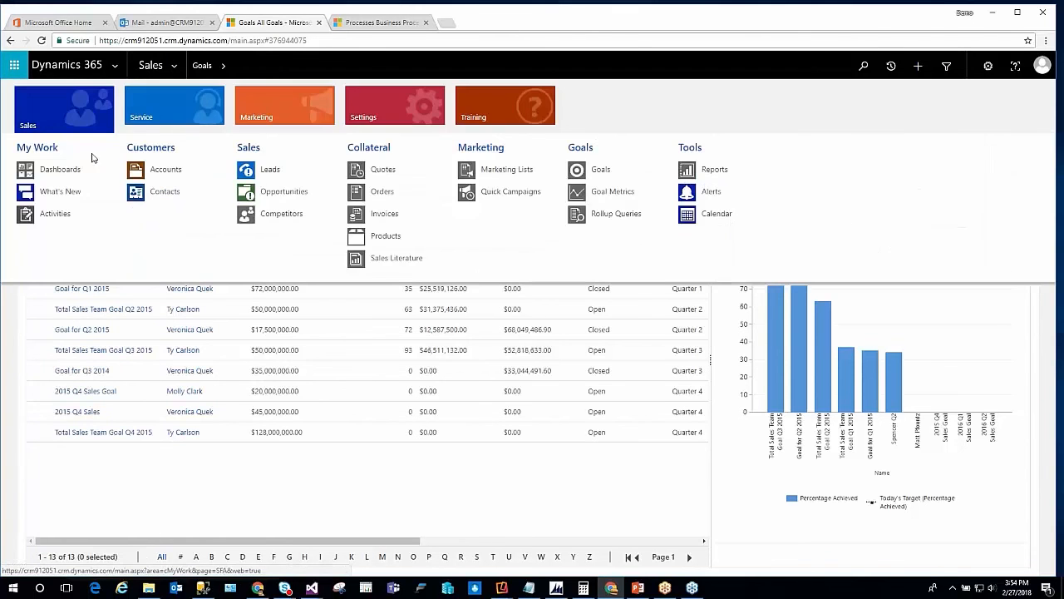
{"action": "left_click", "coordinate": [60, 170]}
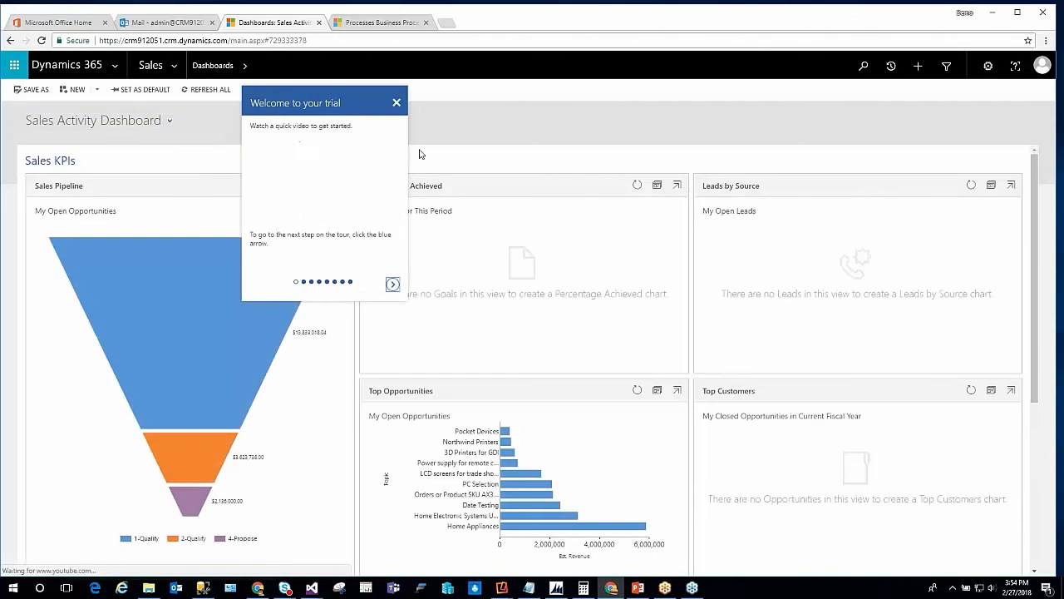
{"action": "left_click", "coordinate": [396, 102]}
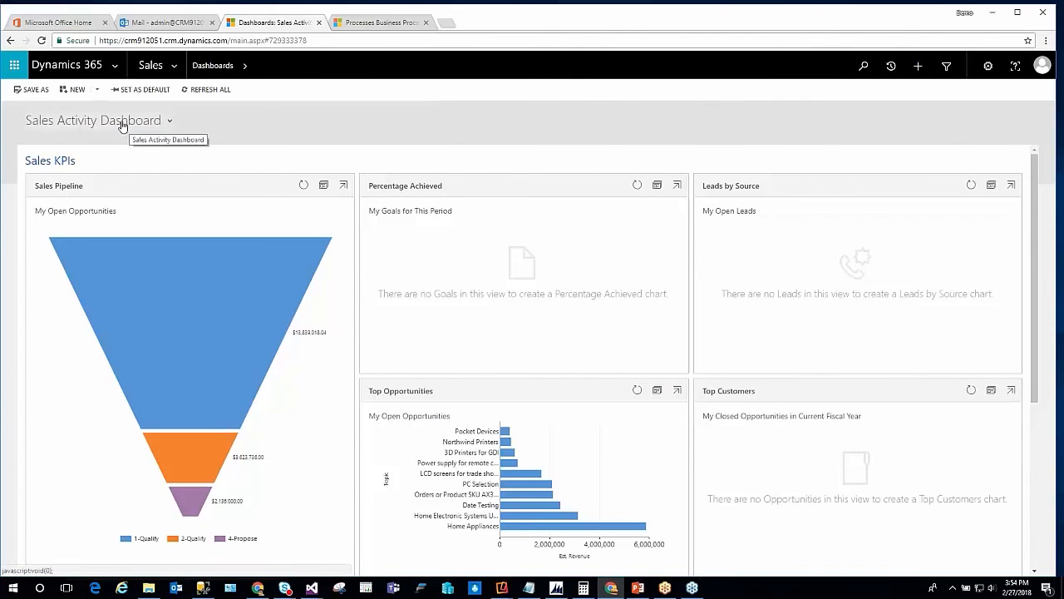
{"action": "left_click", "coordinate": [166, 121]}
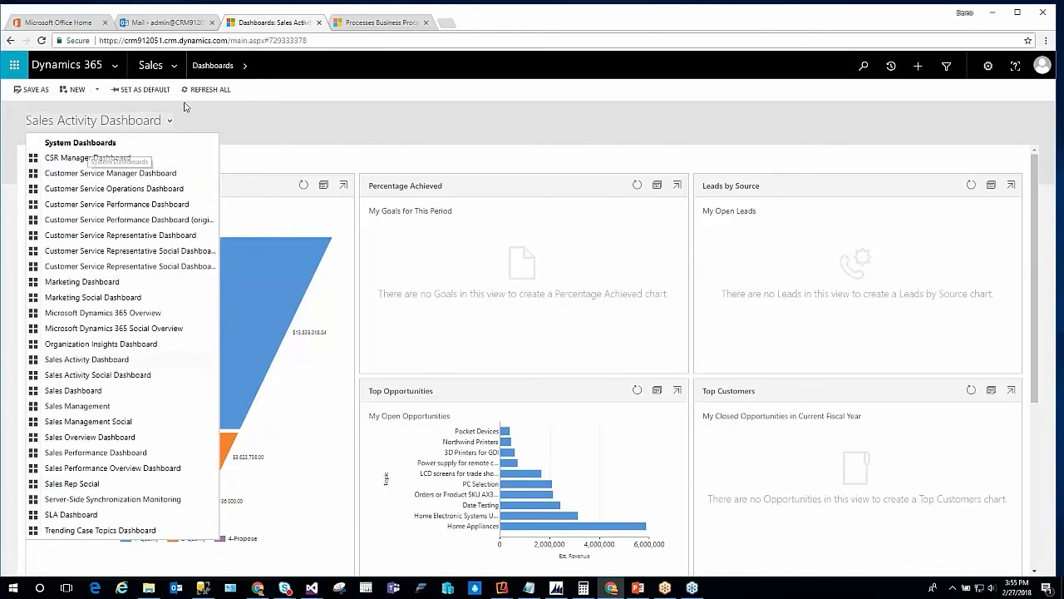
From the Settings browser tab, open Customize the System and show the default solution window as a browser tab
{"action": "left_click", "coordinate": [394, 24]}
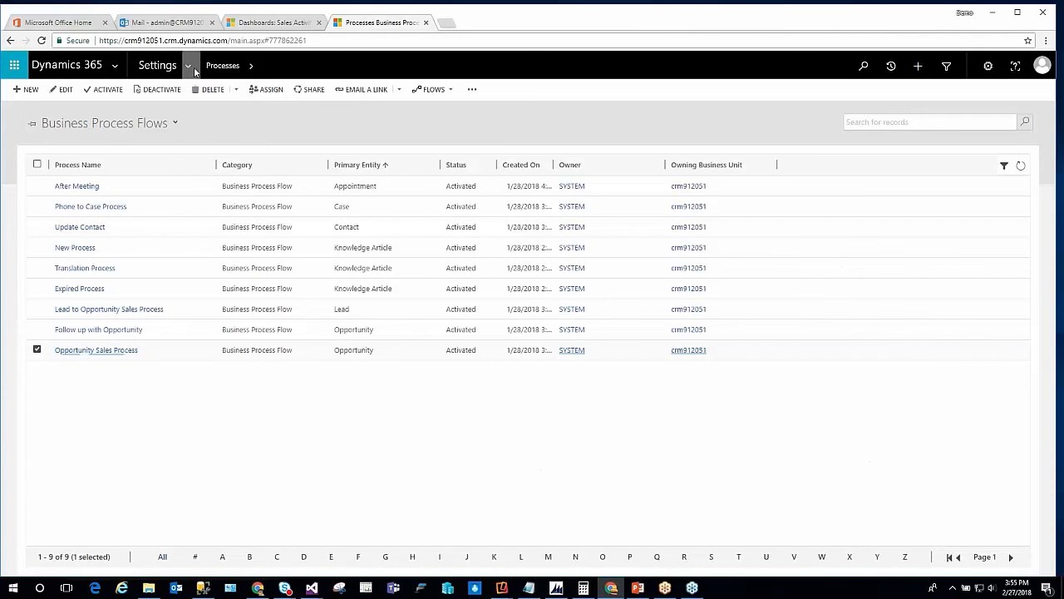
{"action": "left_click", "coordinate": [190, 64]}
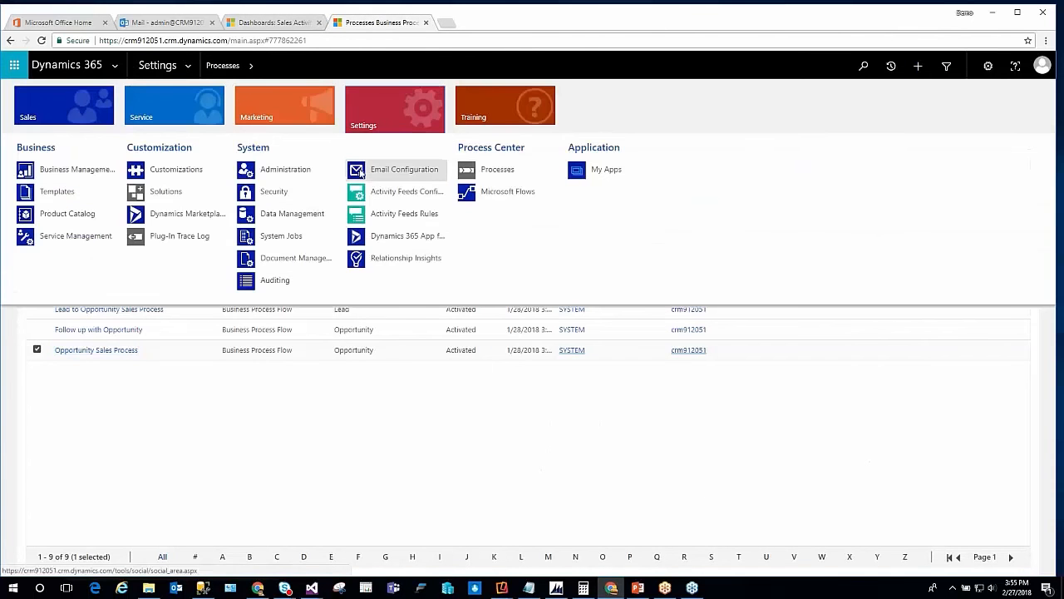
{"action": "left_click", "coordinate": [176, 171]}
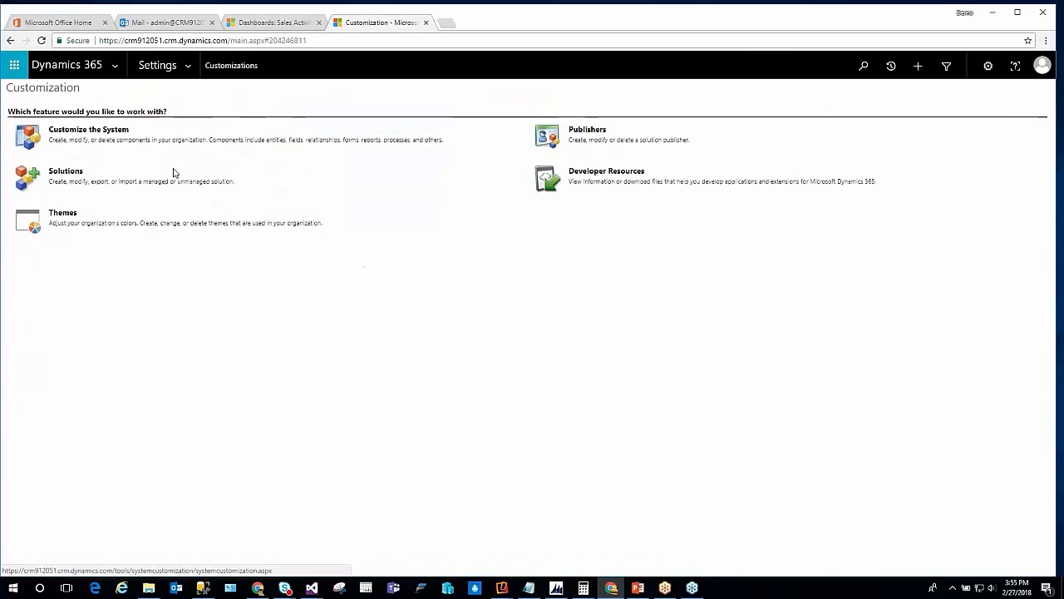
{"action": "left_click", "coordinate": [88, 130]}
{"action": "right_click", "coordinate": [458, 111]}
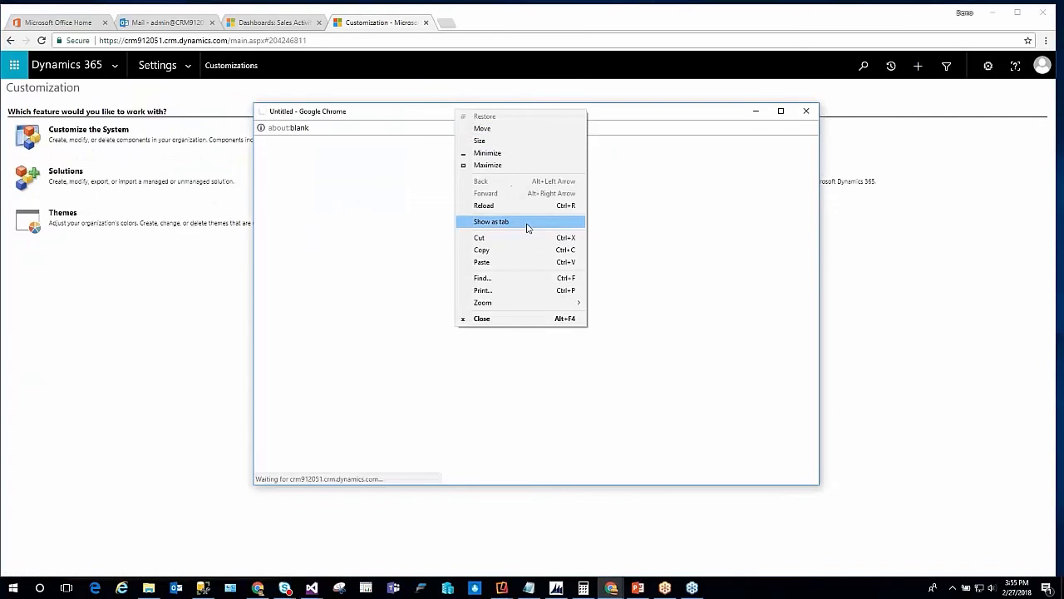
{"action": "left_click", "coordinate": [528, 227]}
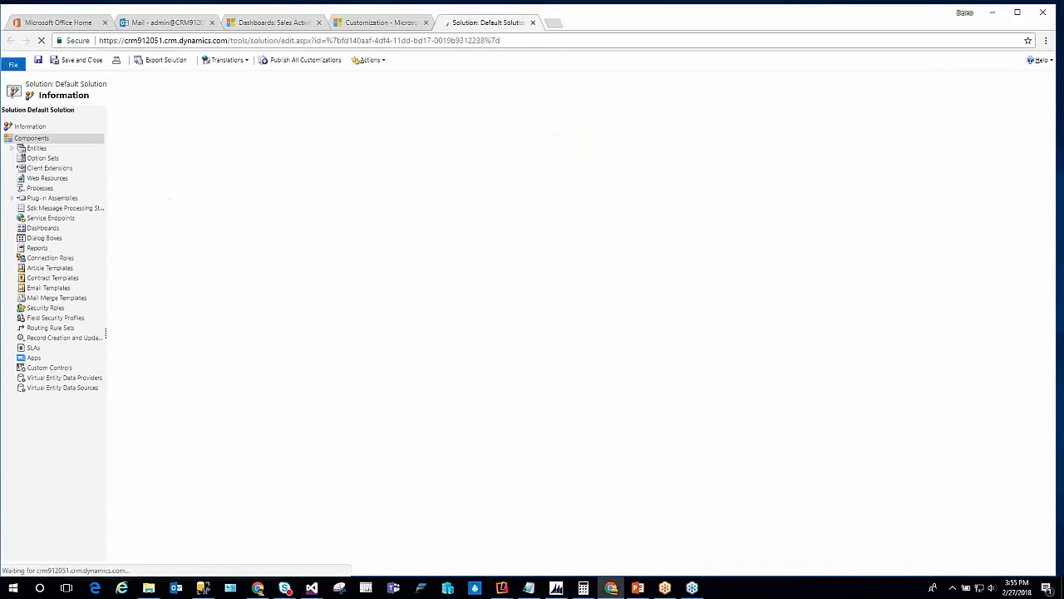
List the default solution's Dashboards components and return to the Sales Activity Dashboard browser tab
{"action": "left_click", "coordinate": [39, 229]}
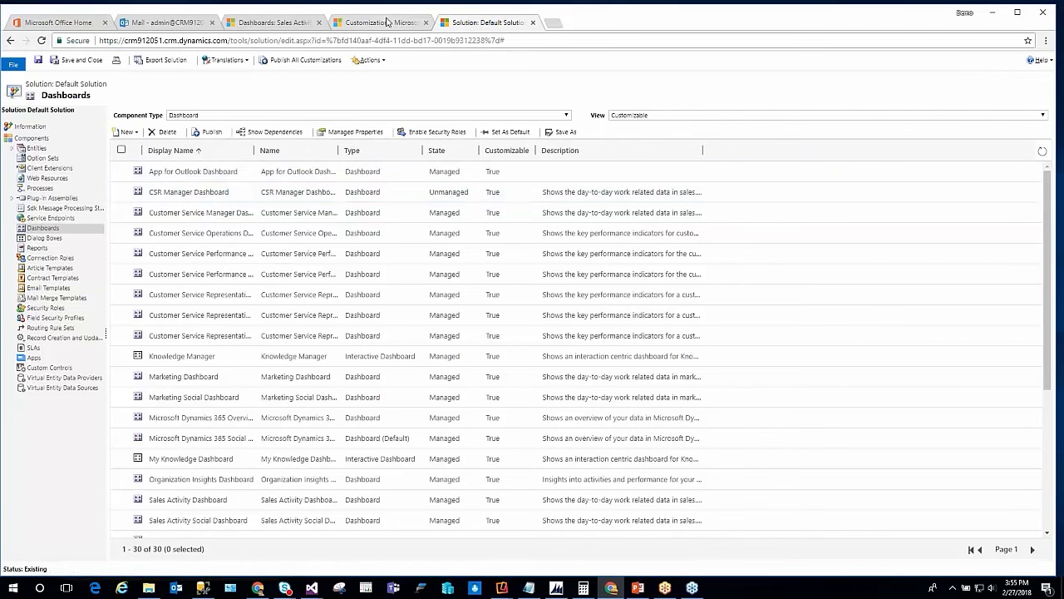
{"action": "left_click", "coordinate": [256, 27]}
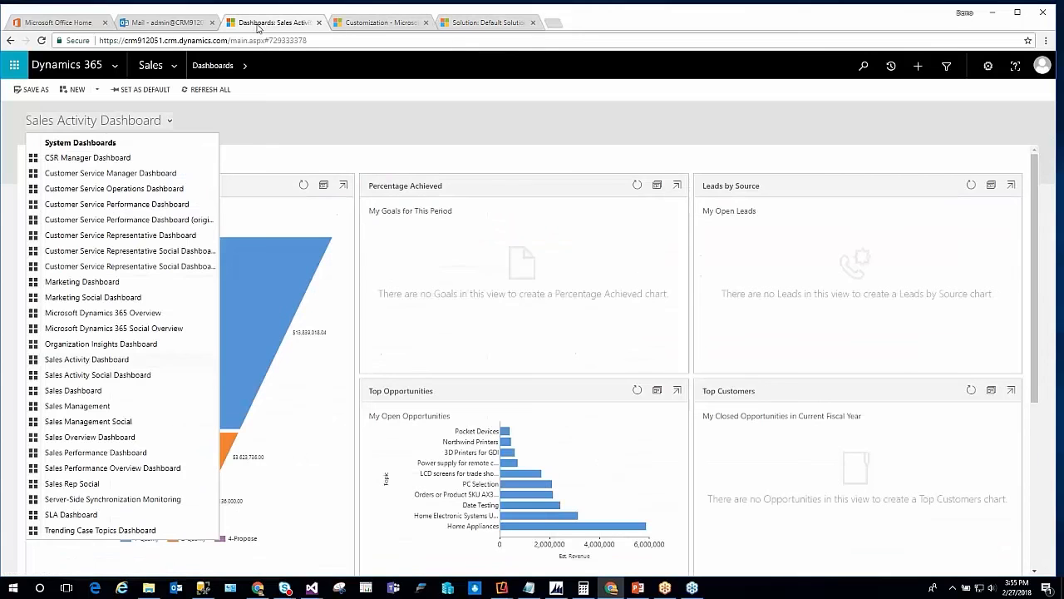
Save a copy of the Sales Activity Dashboard named as the owner's personal dashboard, and check for it under My Dashboards
{"action": "left_click", "coordinate": [252, 133]}
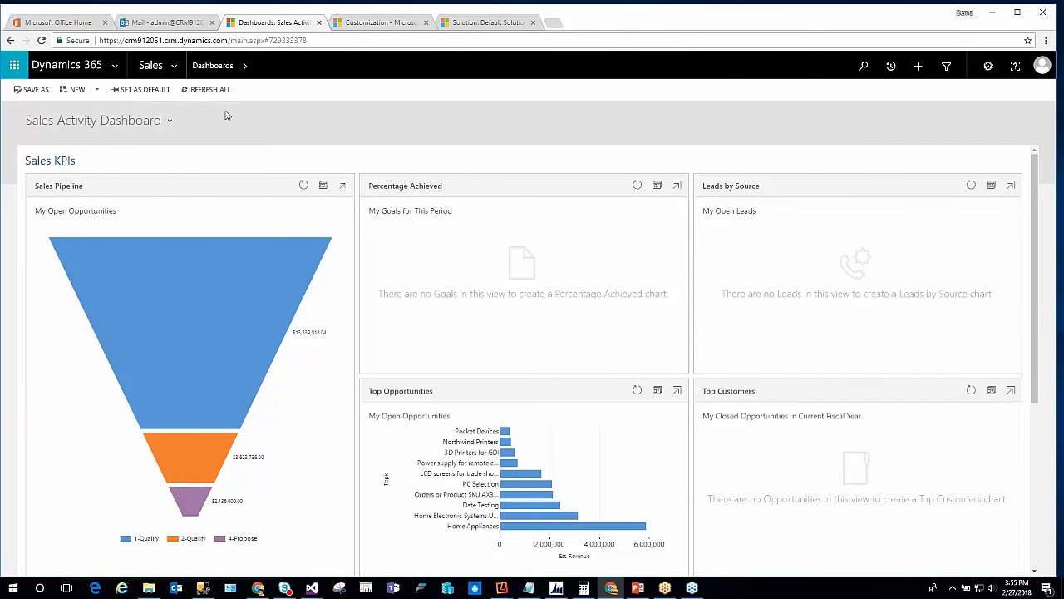
{"action": "left_click", "coordinate": [33, 89]}
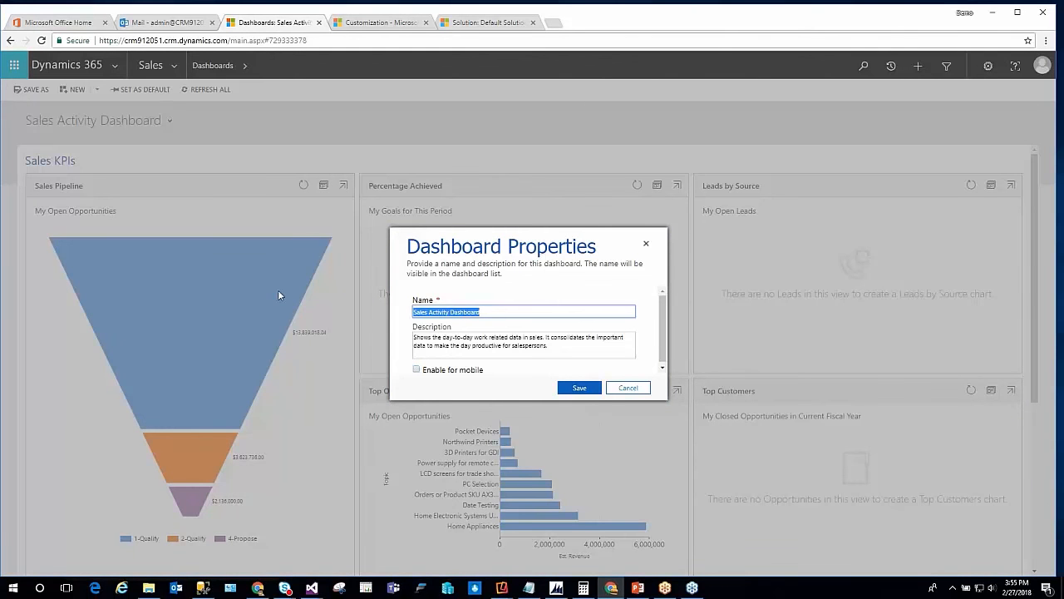
{"action": "type", "text": "Matt's Dashboard"}
{"action": "left_click", "coordinate": [575, 385]}
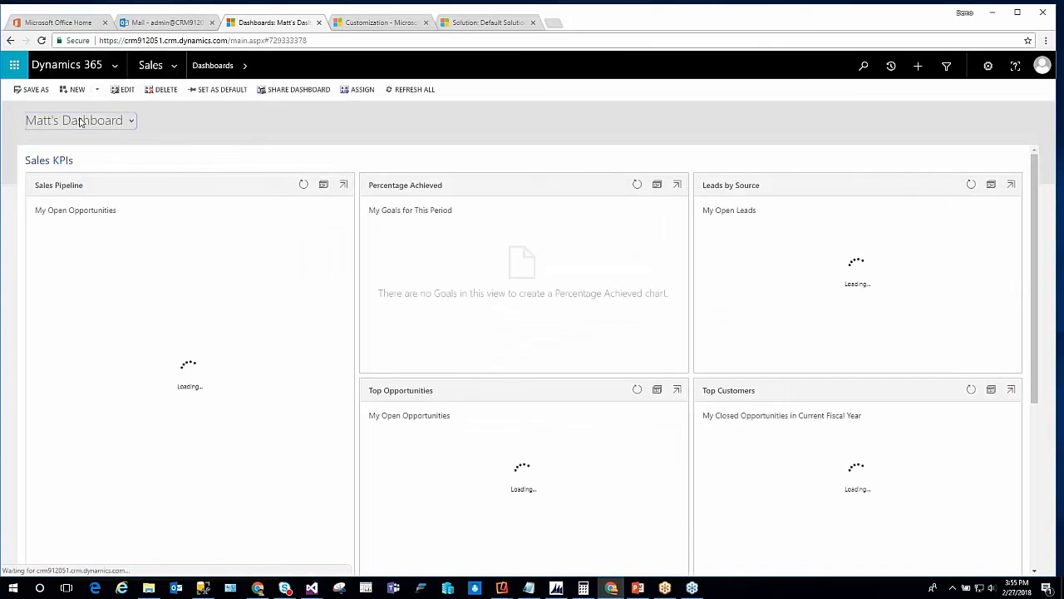
{"action": "left_click", "coordinate": [81, 122]}
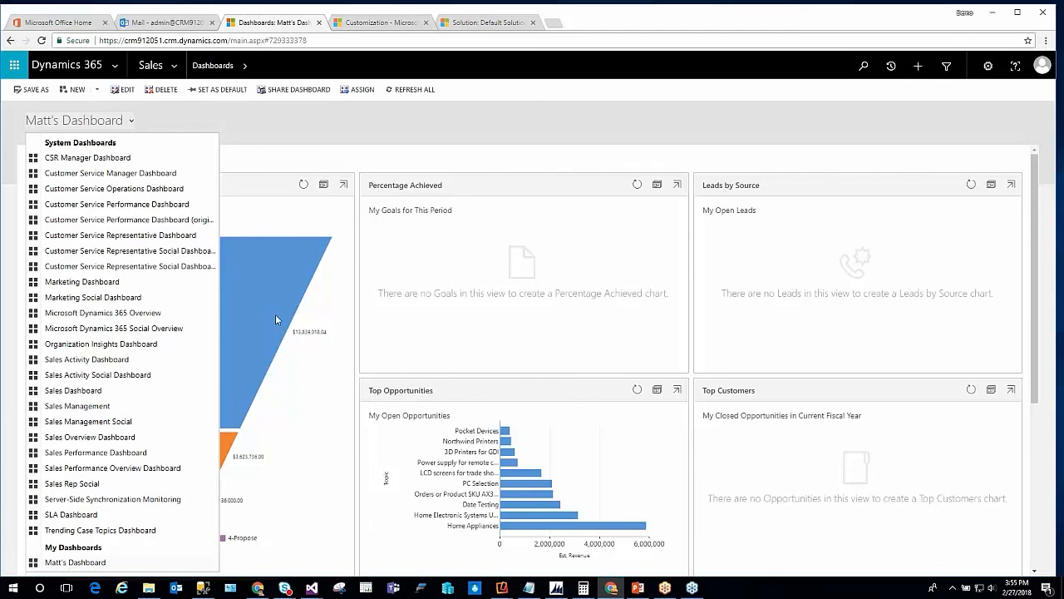
{"action": "left_click", "coordinate": [296, 160]}
Share the new personal dashboard with the first user in the user lookup, with Read permission
{"action": "left_click", "coordinate": [295, 89]}
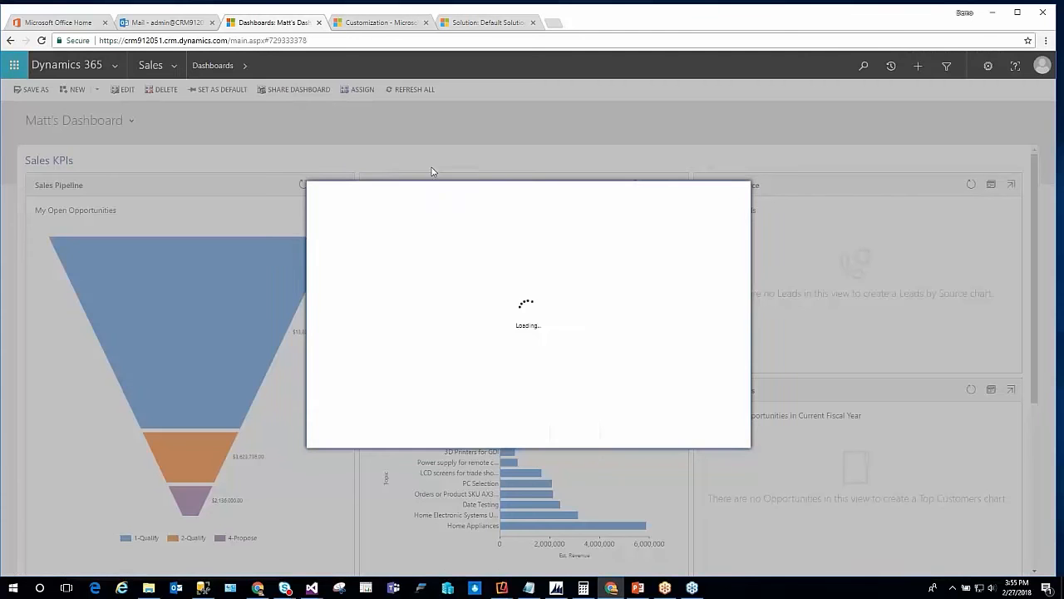
{"action": "left_click", "coordinate": [356, 262]}
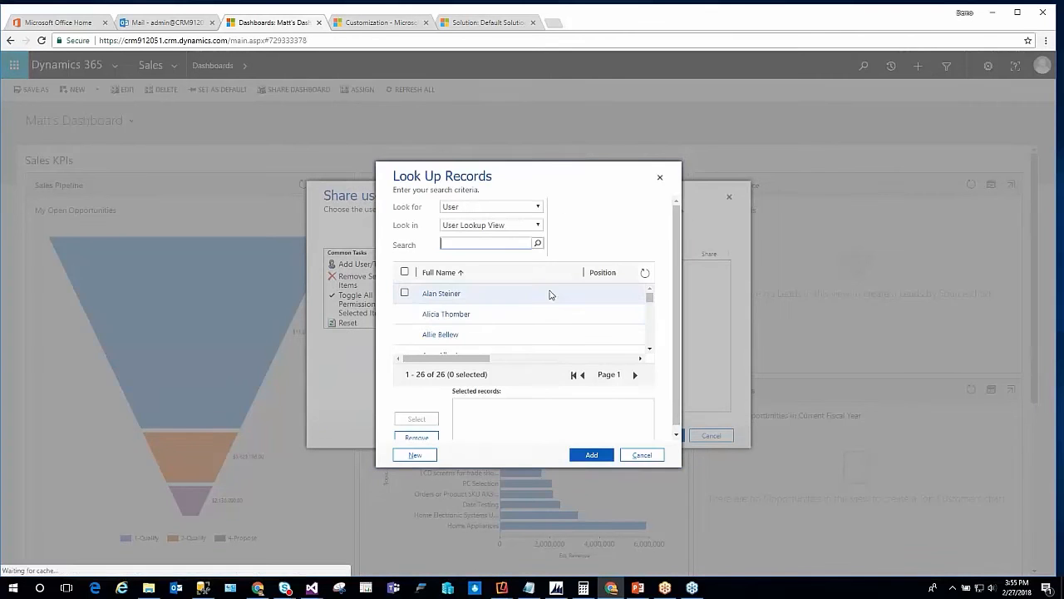
{"action": "left_click", "coordinate": [442, 294]}
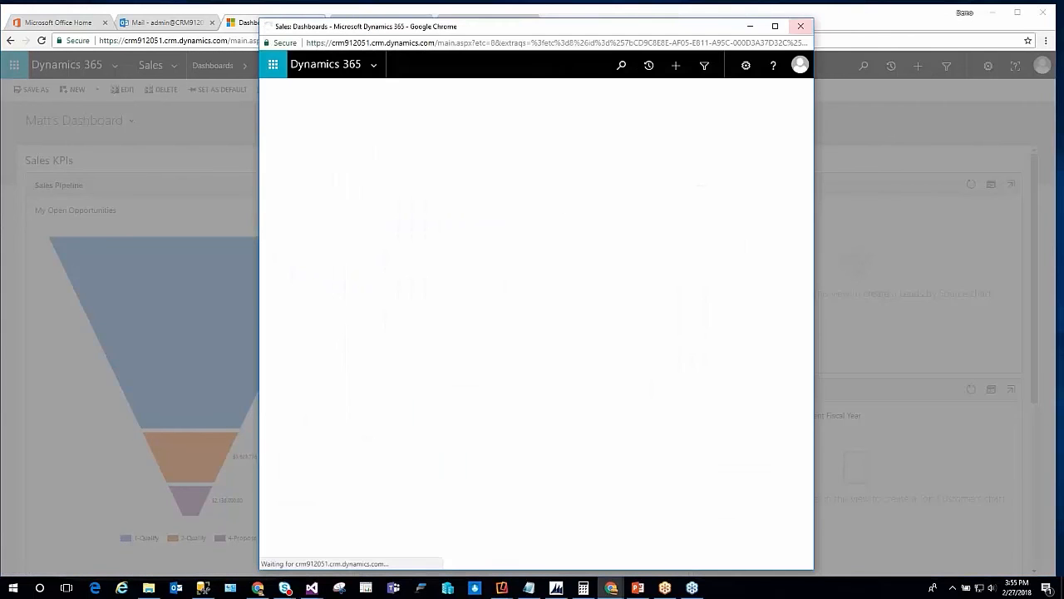
{"action": "left_click", "coordinate": [800, 27]}
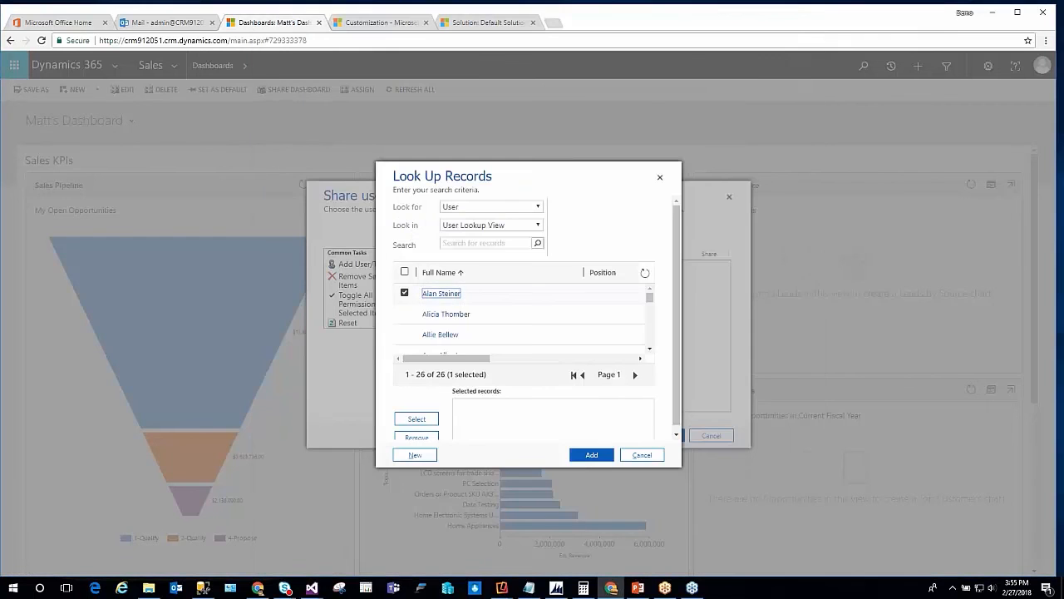
{"action": "left_click", "coordinate": [414, 420]}
{"action": "left_click", "coordinate": [591, 455]}
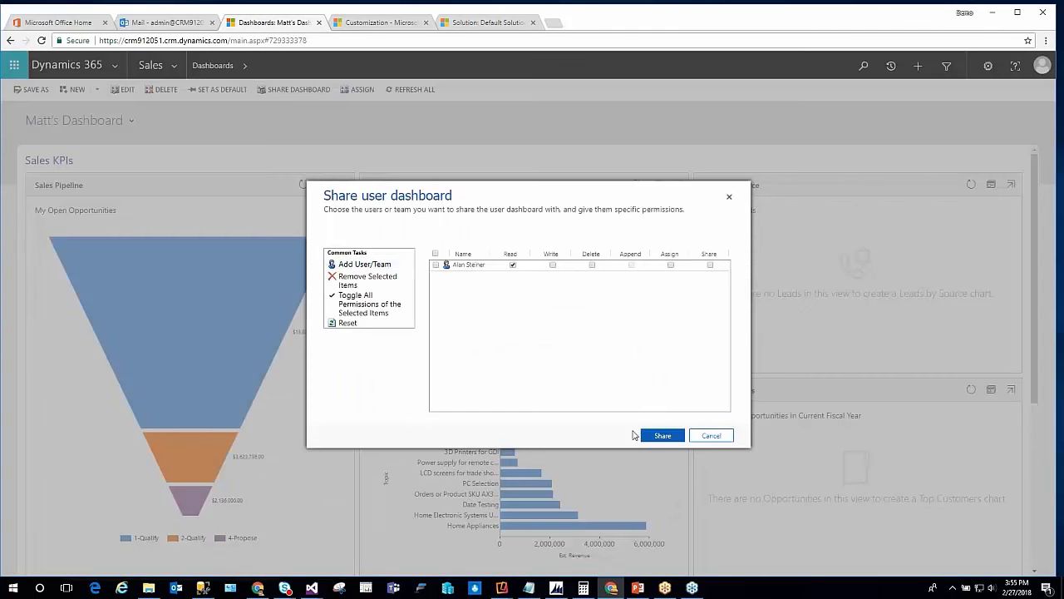
{"action": "left_click", "coordinate": [654, 435]}
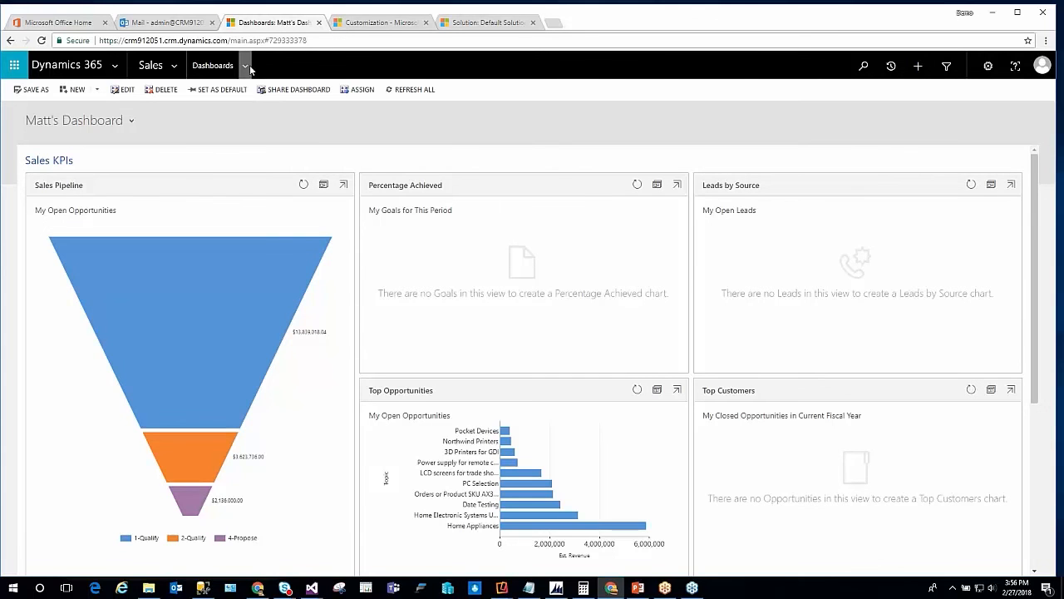
Show the Sales area's All Goals list and open the 2016 Q1 Sales Goal and the MOD Administrator's $20,000,000 goal
{"action": "left_click", "coordinate": [213, 65]}
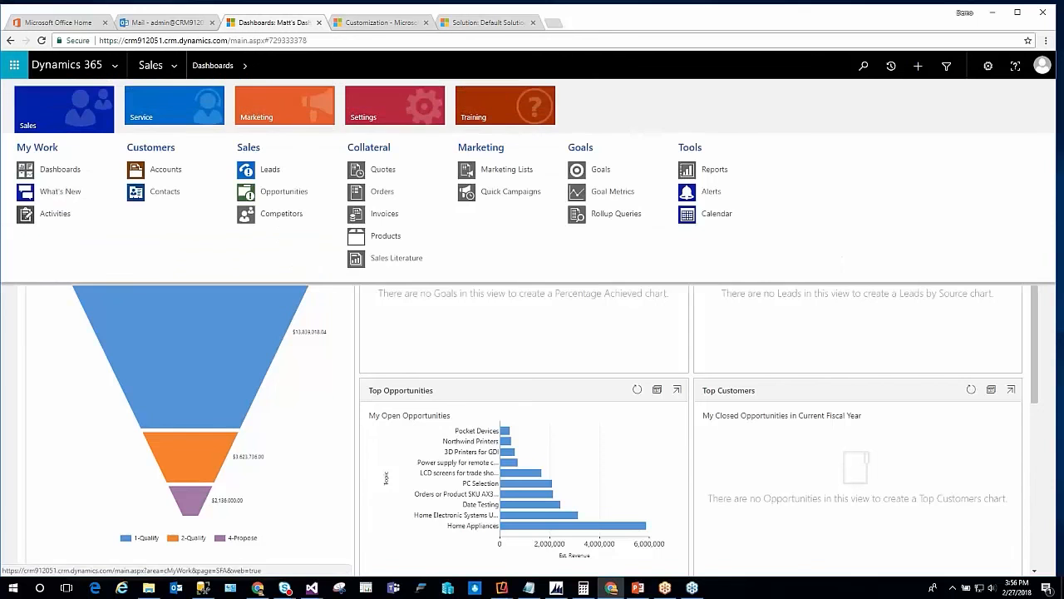
{"action": "left_click", "coordinate": [597, 178]}
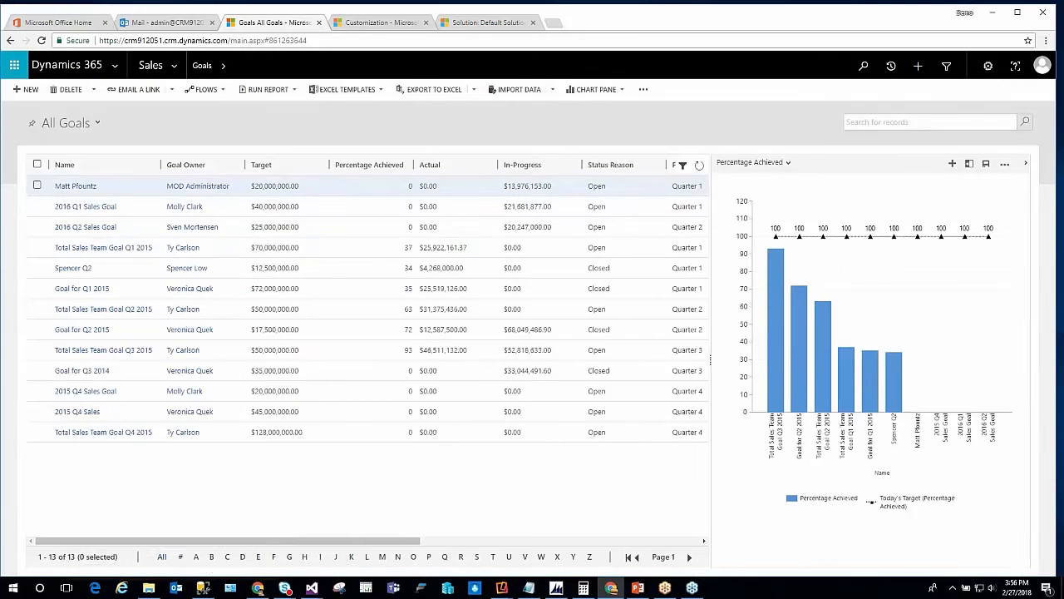
{"action": "left_click", "coordinate": [353, 201]}
{"action": "double_click", "coordinate": [353, 201]}
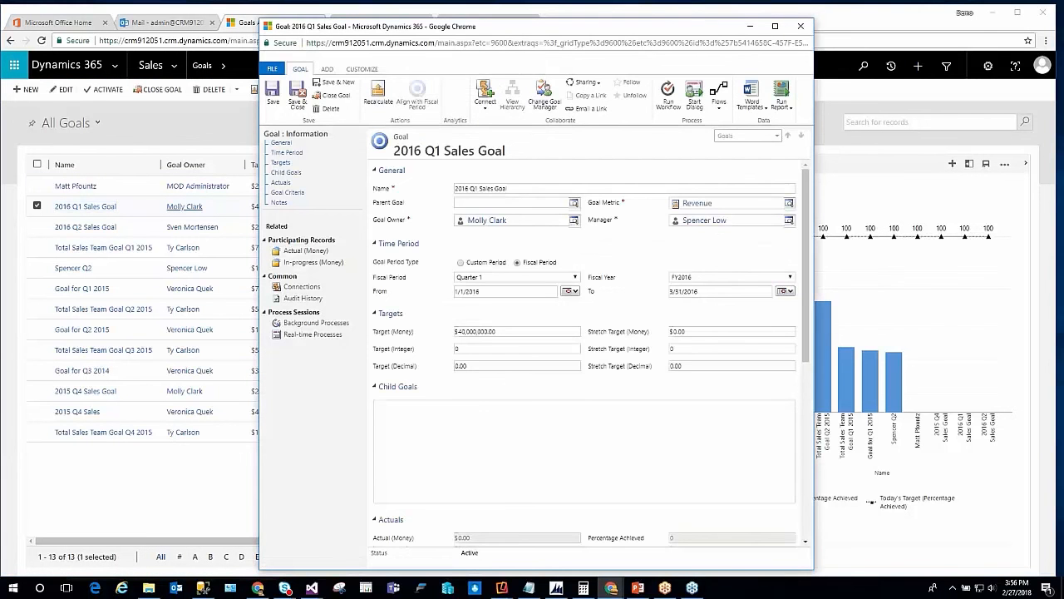
{"action": "left_click", "coordinate": [333, 184]}
{"action": "double_click", "coordinate": [333, 185]}
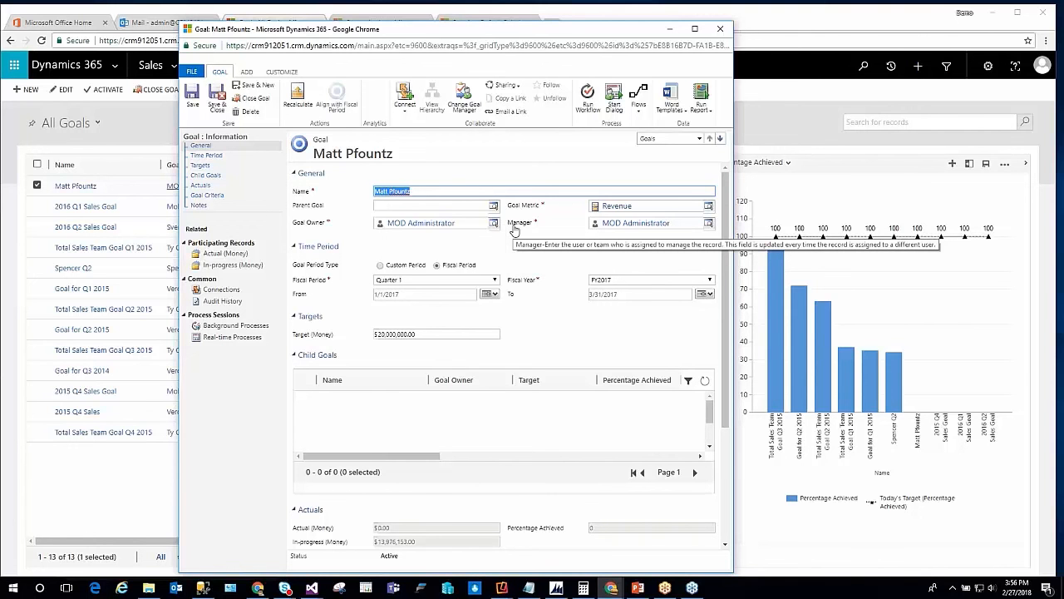
Examine the MOD Administrator goal's time period, target, actuals, rollup criteria and Parent Goal field, and minimize its window
{"action": "scroll", "coordinate": [478, 238], "scroll_direction": "down", "scroll_amount": 3}
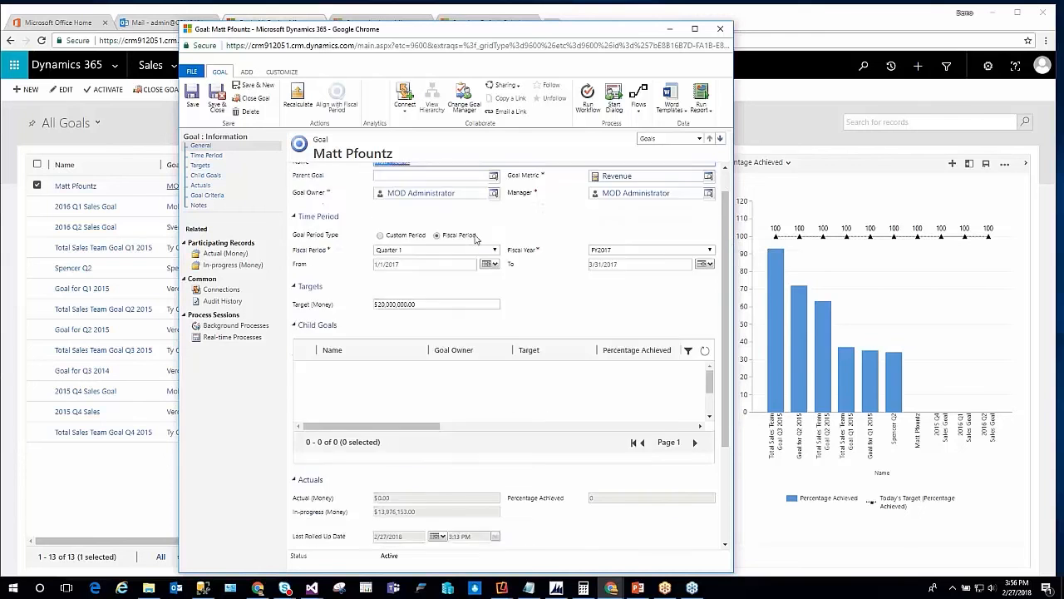
{"action": "scroll", "coordinate": [420, 447], "scroll_direction": "down", "scroll_amount": 2}
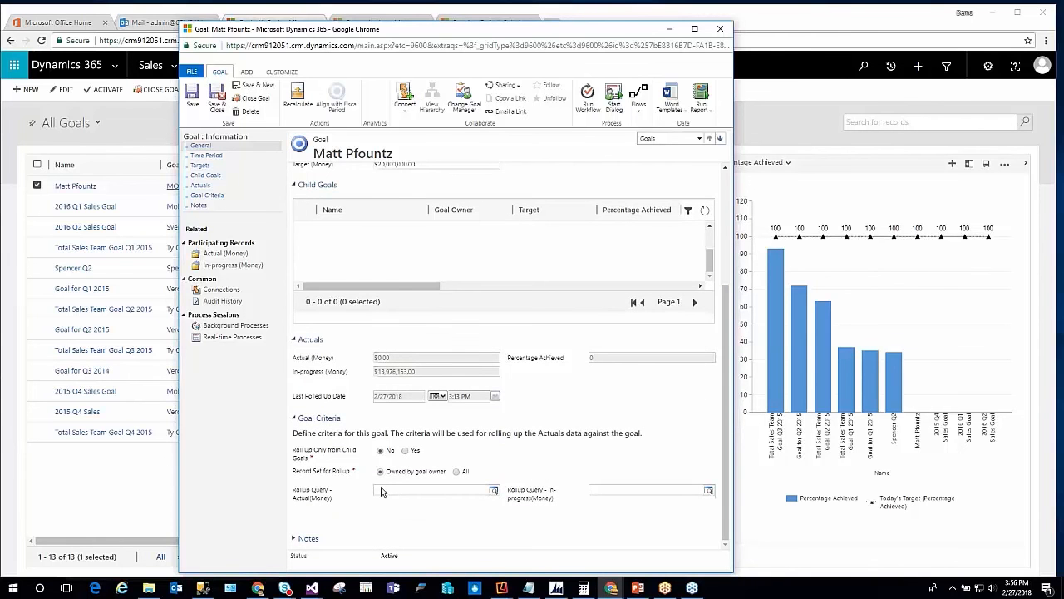
{"action": "scroll", "coordinate": [570, 499], "scroll_direction": "up", "scroll_amount": 3}
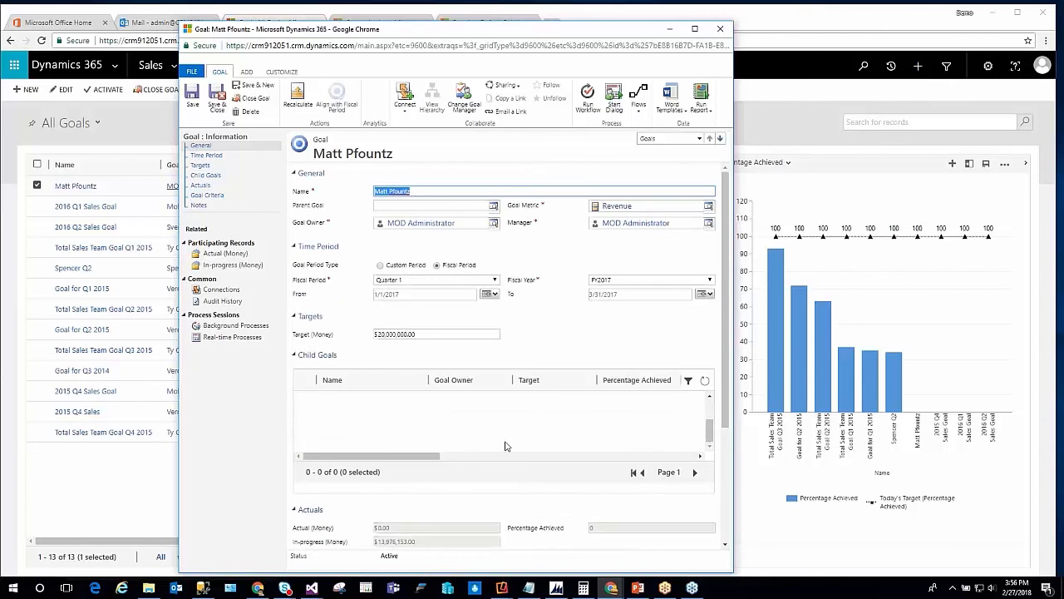
{"action": "left_click", "coordinate": [424, 206]}
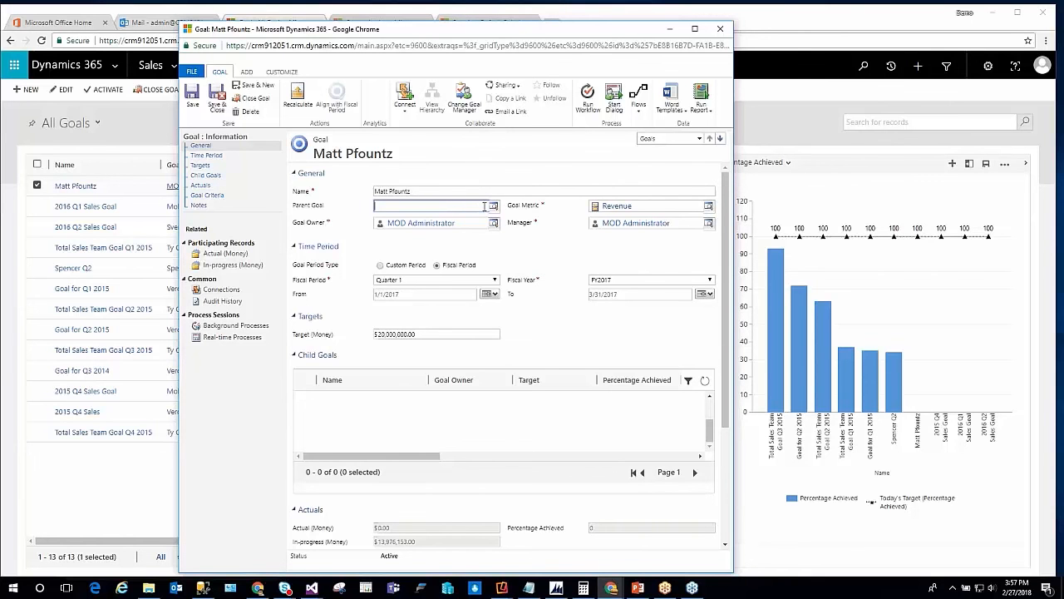
{"action": "left_click", "coordinate": [669, 30]}
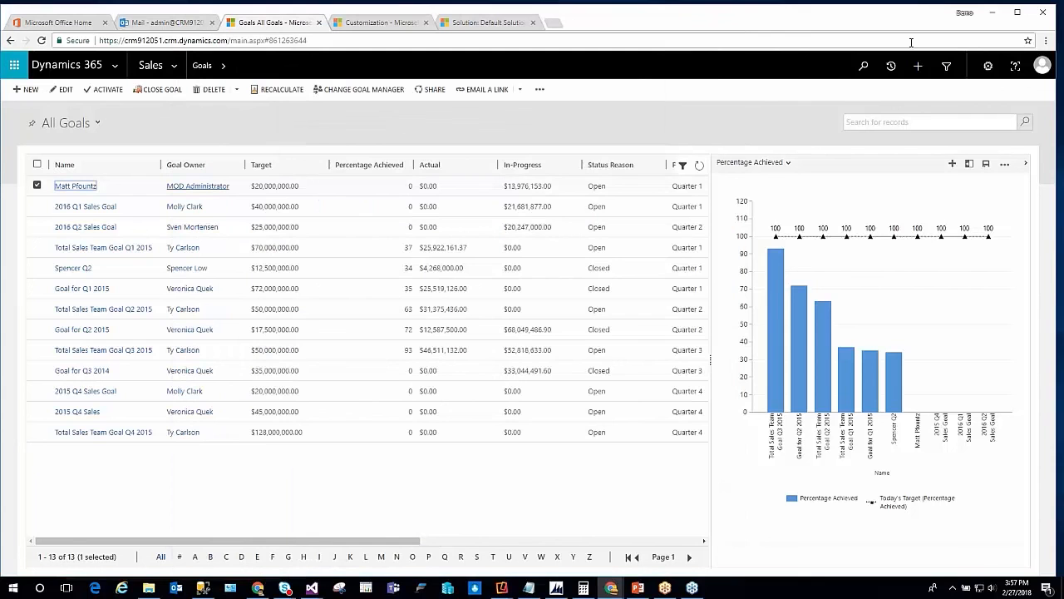